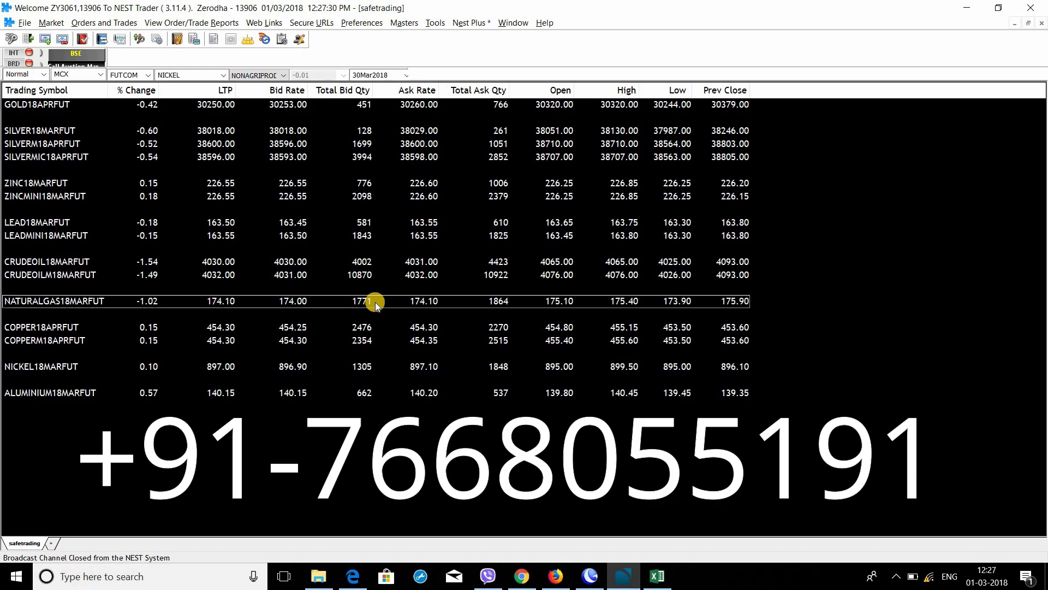
Switch to File Explorer and open the 9th feb folder inside febmonth.
{"action": "left_click", "coordinate": [404, 314]}
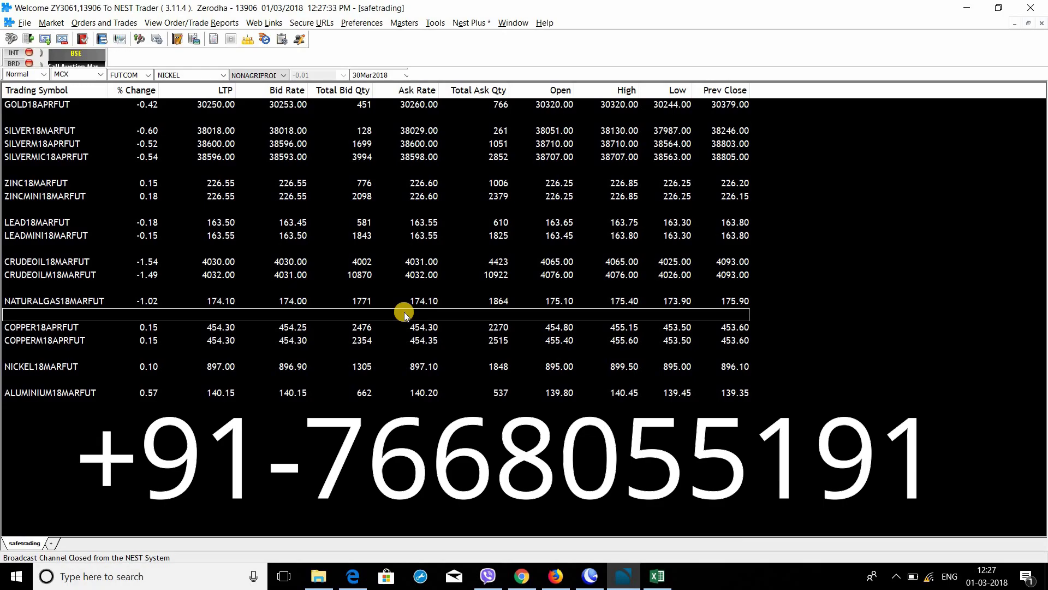
{"action": "left_click", "coordinate": [317, 579]}
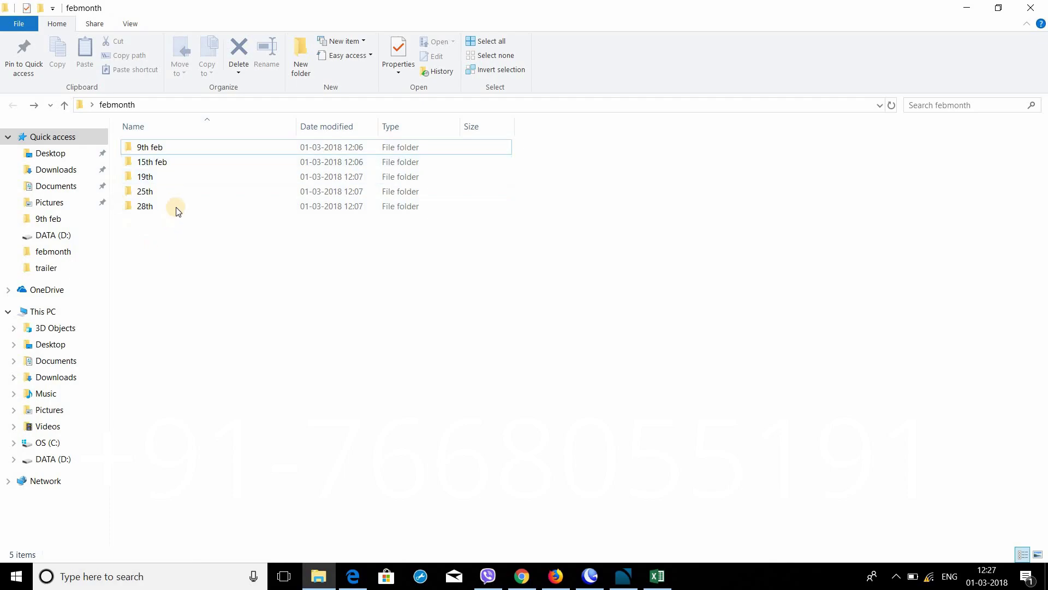
{"action": "left_click", "coordinate": [164, 147]}
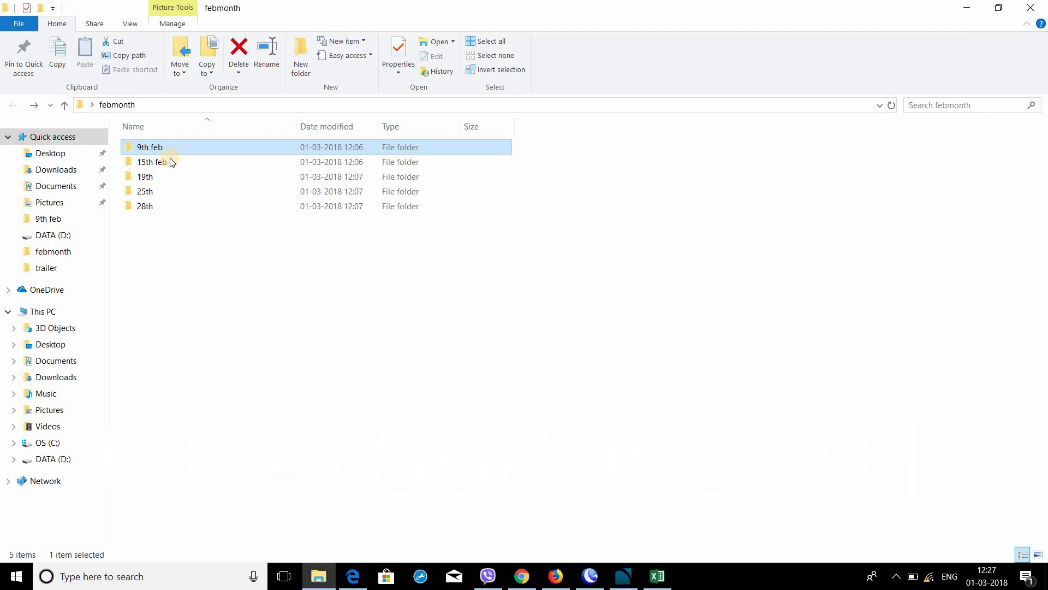
{"action": "left_click", "coordinate": [165, 162]}
{"action": "left_click", "coordinate": [156, 182]}
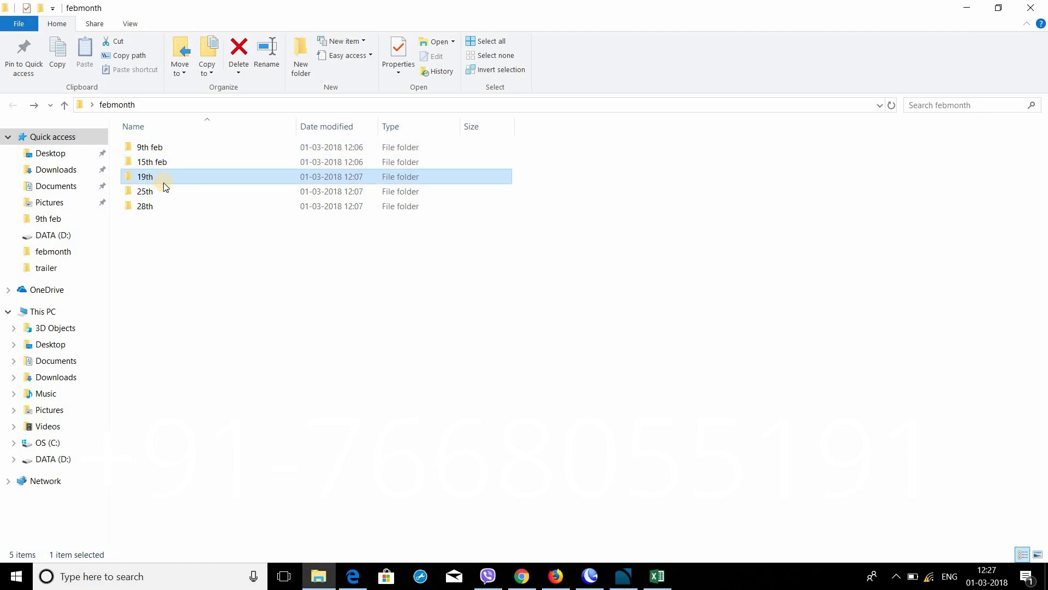
{"action": "left_click", "coordinate": [166, 193]}
{"action": "left_click", "coordinate": [195, 251]}
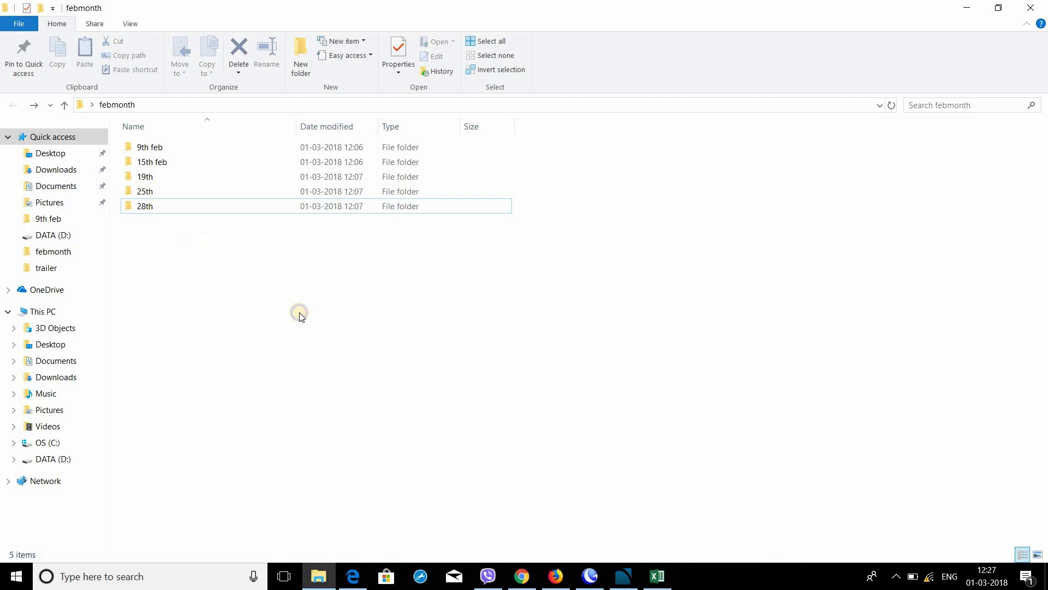
{"action": "right_click", "coordinate": [286, 316]}
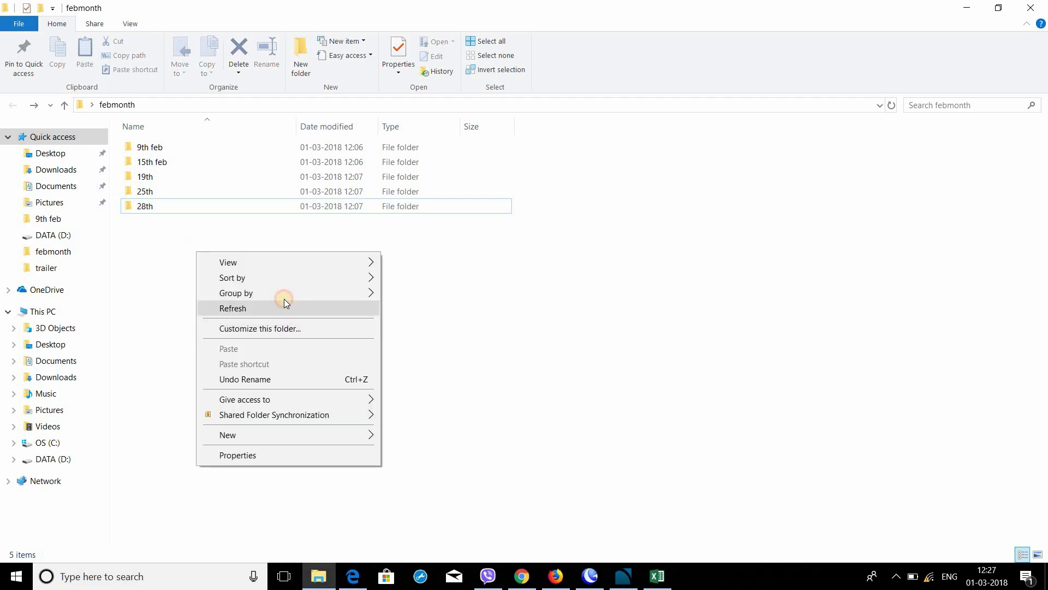
{"action": "left_click", "coordinate": [284, 301]}
{"action": "left_click", "coordinate": [216, 146]}
{"action": "key", "text": "Return"}
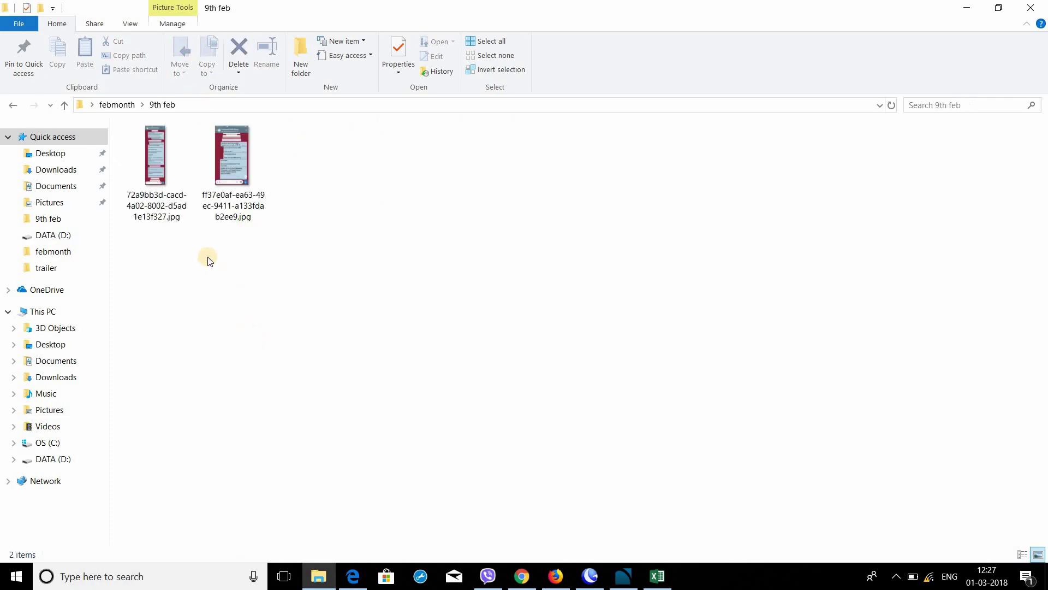
{"action": "left_click", "coordinate": [657, 576]}
{"action": "left_click", "coordinate": [110, 181]}
{"action": "type", "text": "co"}
{"action": "key", "text": "Escape"}
{"action": "left_click", "coordinate": [57, 179]}
{"action": "key", "text": "BackSpace"}
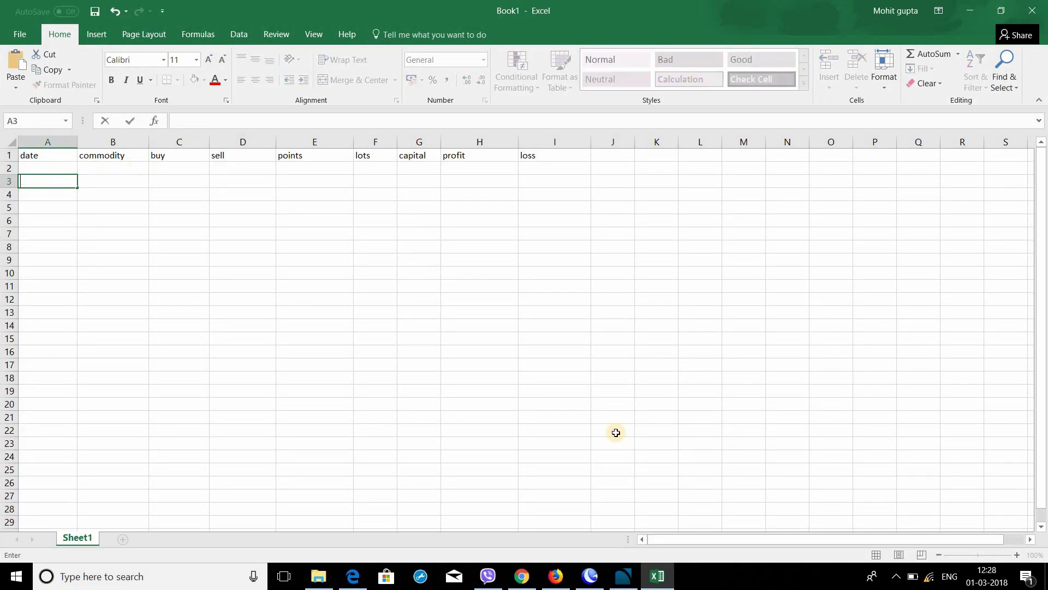
{"action": "key", "text": "alt+Tab"}
Open the first picture in the 9th feb folder and read its crude oil mini trade call in full screen.
{"action": "right_click", "coordinate": [337, 328]}
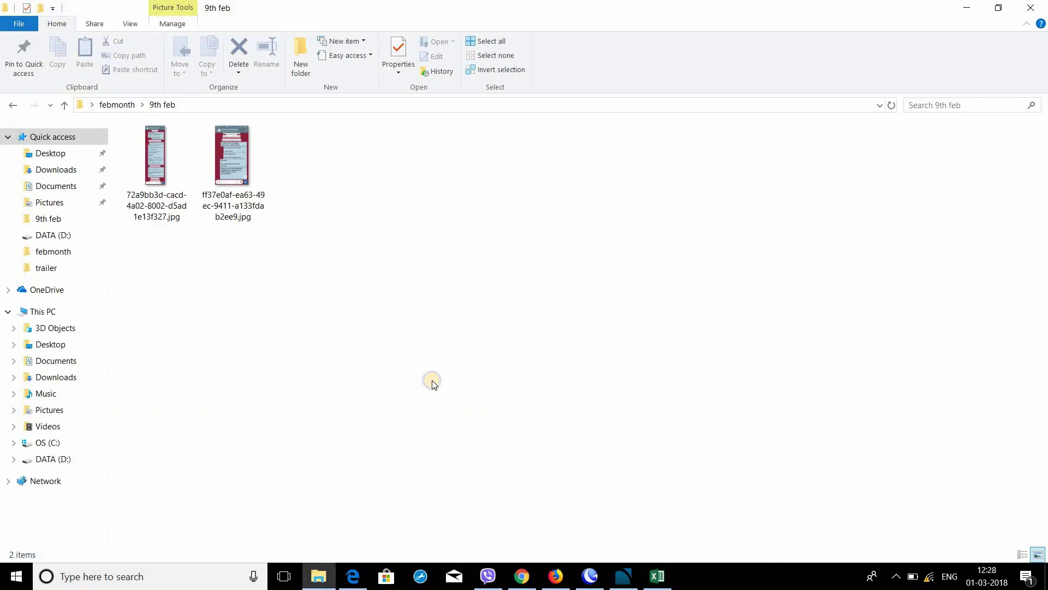
{"action": "left_click", "coordinate": [498, 389]}
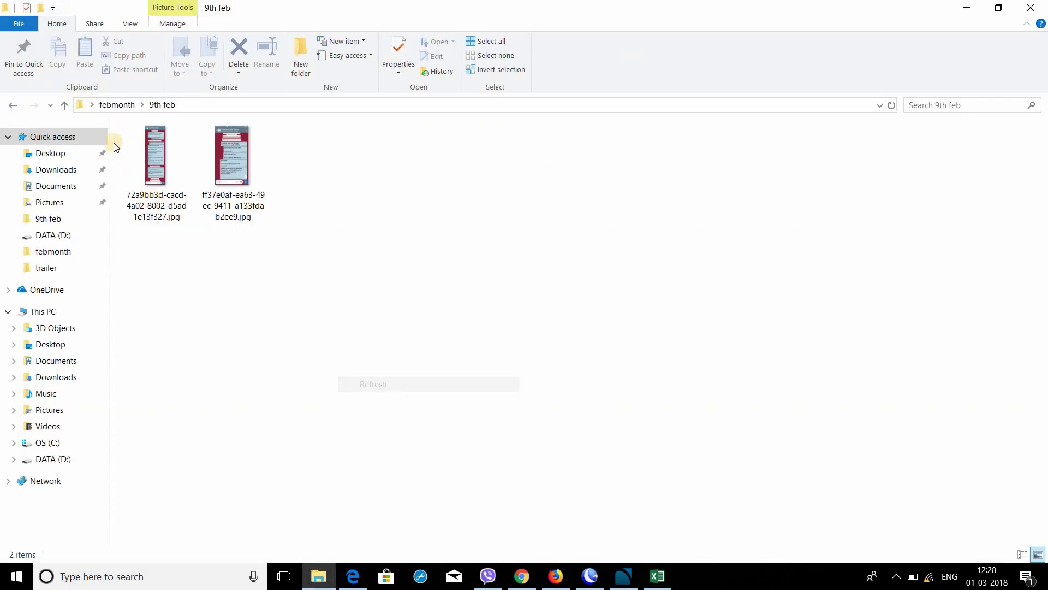
{"action": "left_click", "coordinate": [155, 145]}
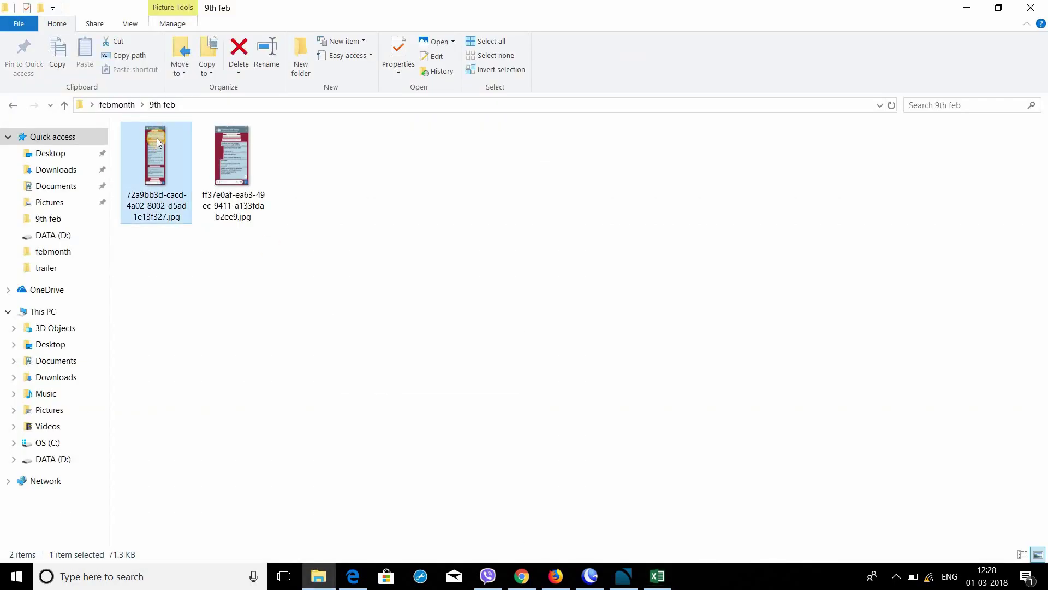
{"action": "double_click", "coordinate": [156, 138]}
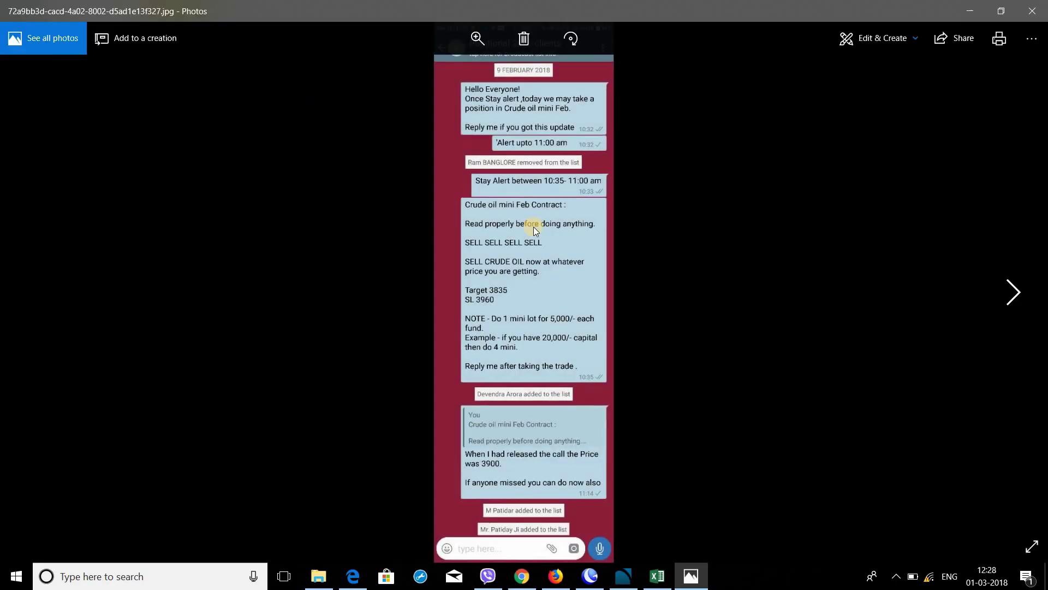
{"action": "left_click", "coordinate": [1031, 546]}
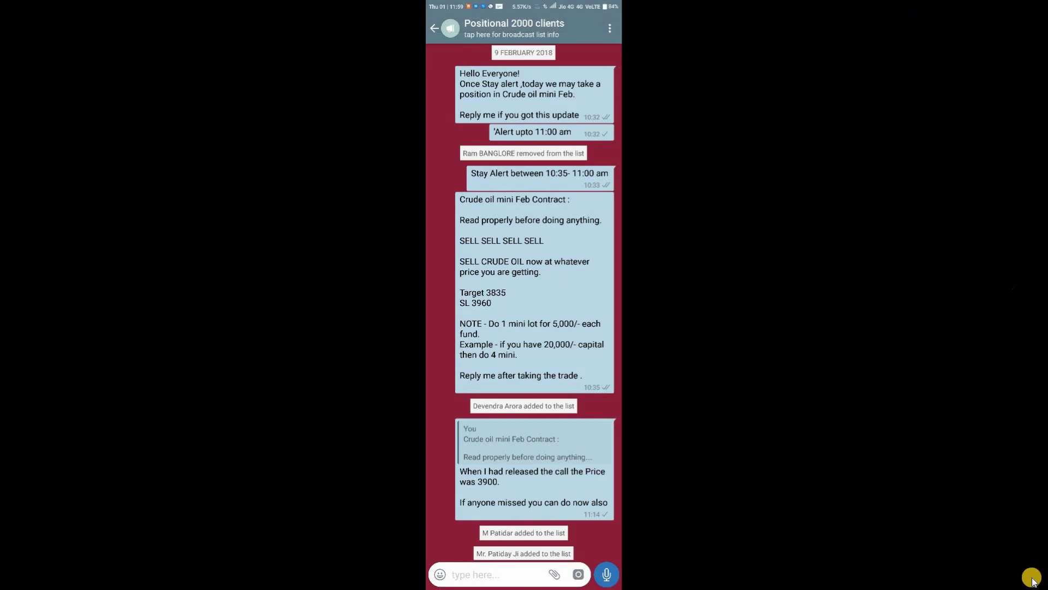
{"action": "left_click", "coordinate": [1031, 576]}
Switch to Excel and enter 9th feb as the date and crude oil mini as the commodity in row 3.
{"action": "left_click", "coordinate": [659, 577]}
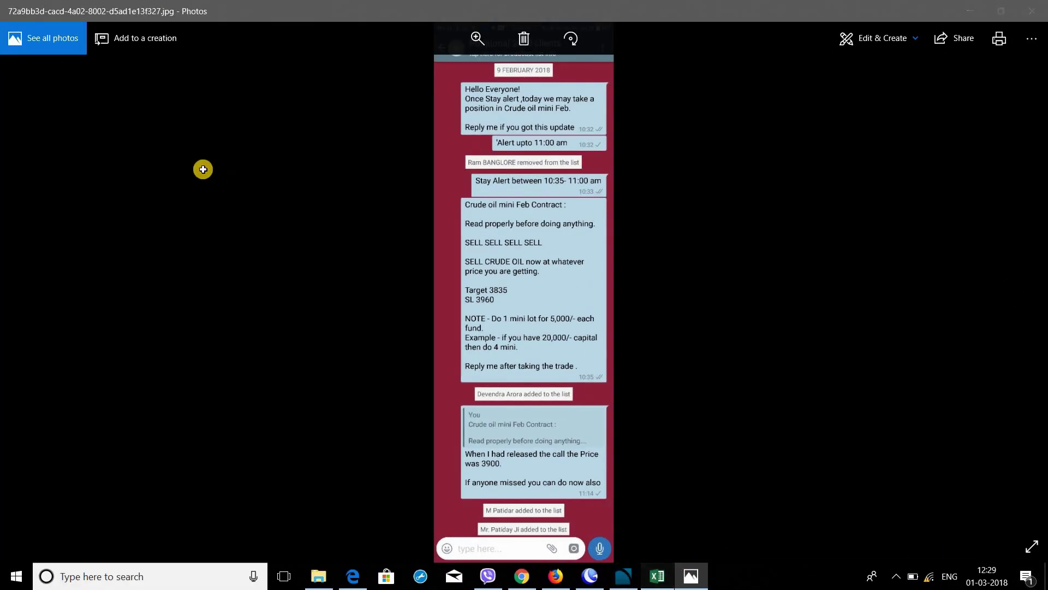
{"action": "double_click", "coordinate": [28, 177]}
{"action": "type", "text": "9th fe"}
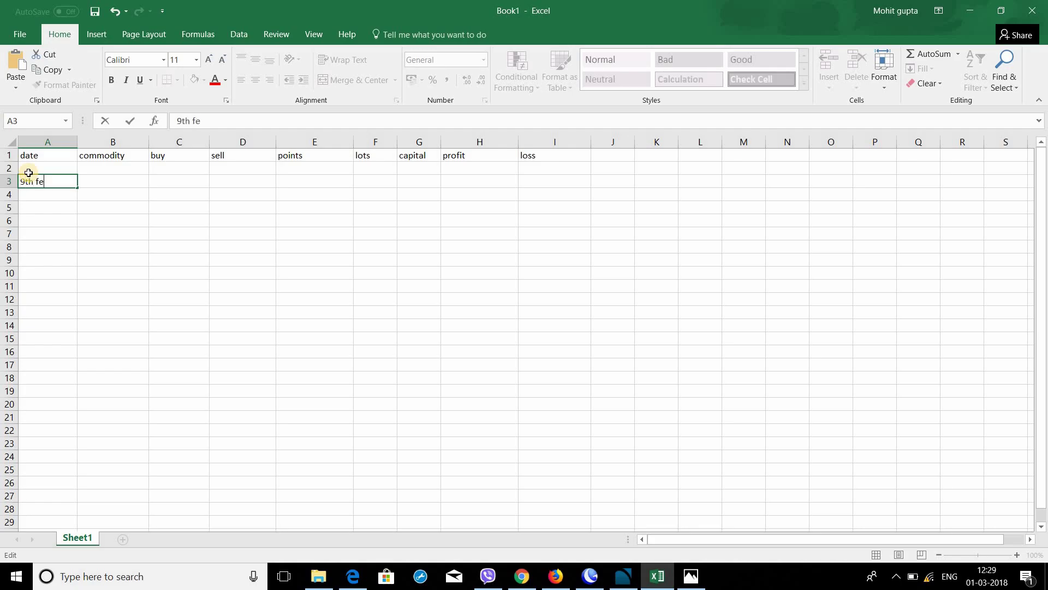
{"action": "type", "text": "b"}
{"action": "key", "text": "Tab"}
{"action": "type", "text": "cr"}
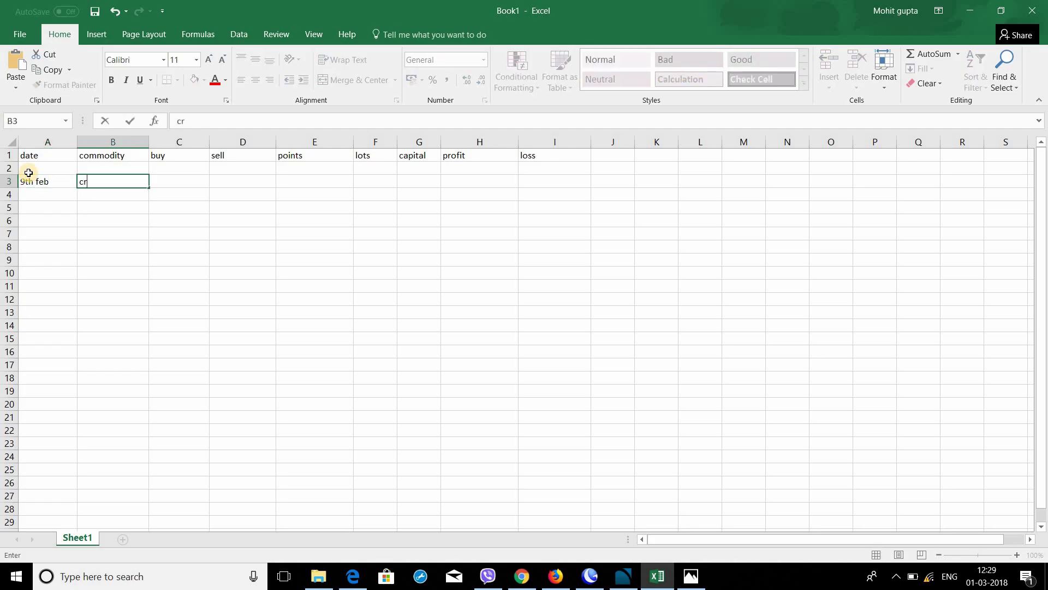
{"action": "type", "text": "ude oil mini"}
{"action": "key", "text": "Tab"}
Enter a capital of 50000 for the crude oil mini trade in row 3.
{"action": "key", "text": "Tab"}
{"action": "key", "text": "Tab"}
{"action": "key", "text": "Tab"}
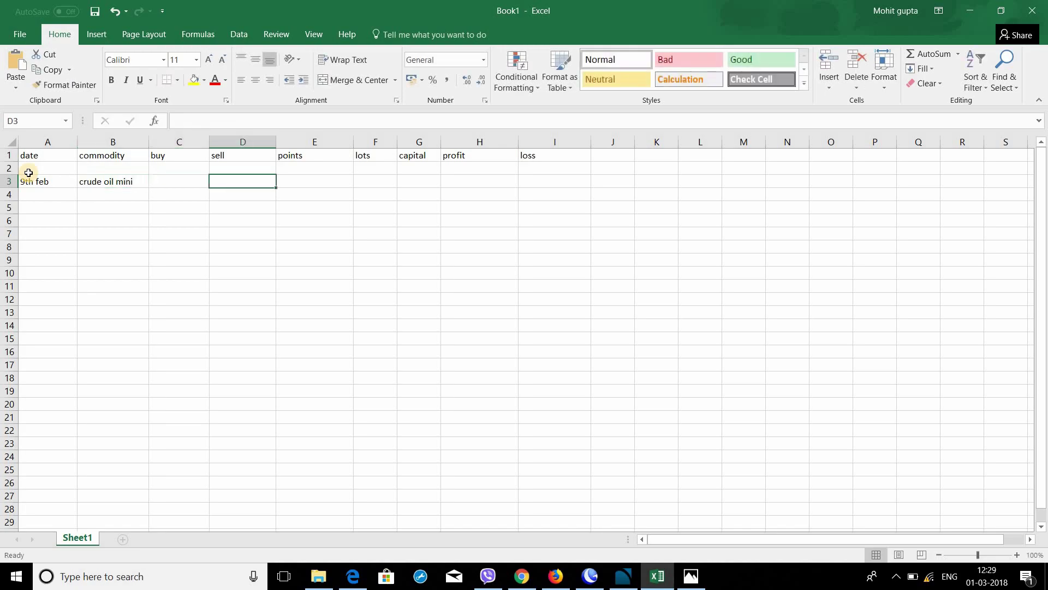
{"action": "key", "text": "Tab"}
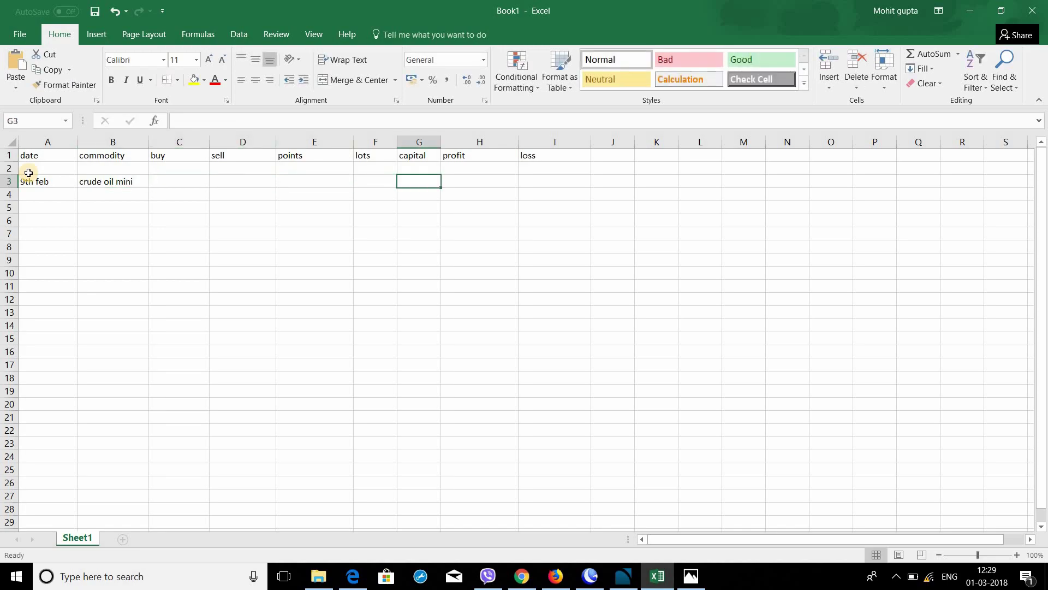
{"action": "type", "text": "50000"}
Check the released price in the trade call picture and enter 3899 as the row 3 sell price in Excel.
{"action": "key", "text": "Left"}
{"action": "key", "text": "Left"}
{"action": "key", "text": "Left"}
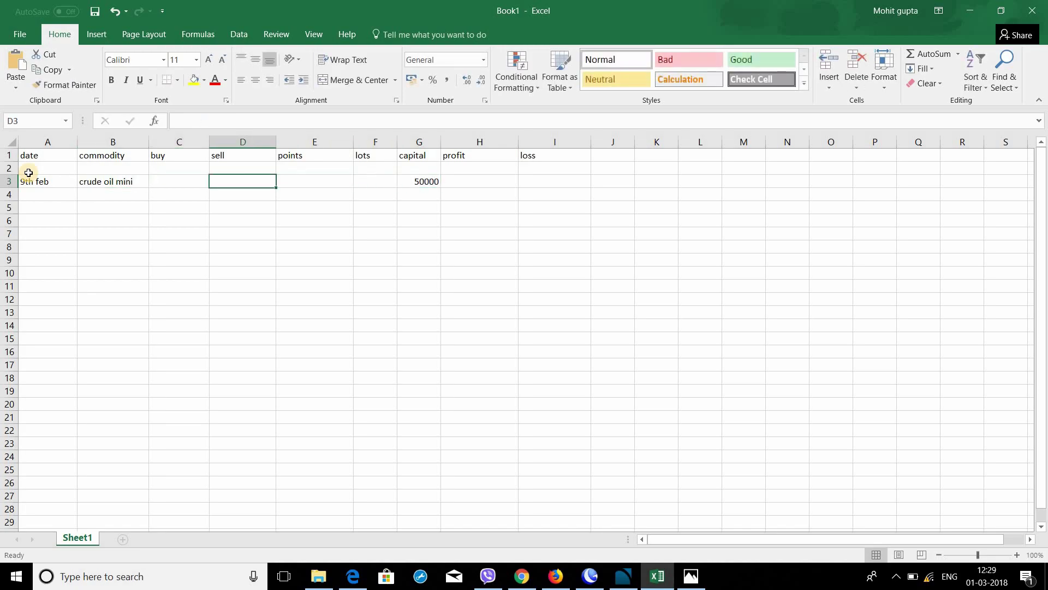
{"action": "key", "text": "Left"}
{"action": "key", "text": "Right"}
{"action": "left_click", "coordinate": [690, 576]}
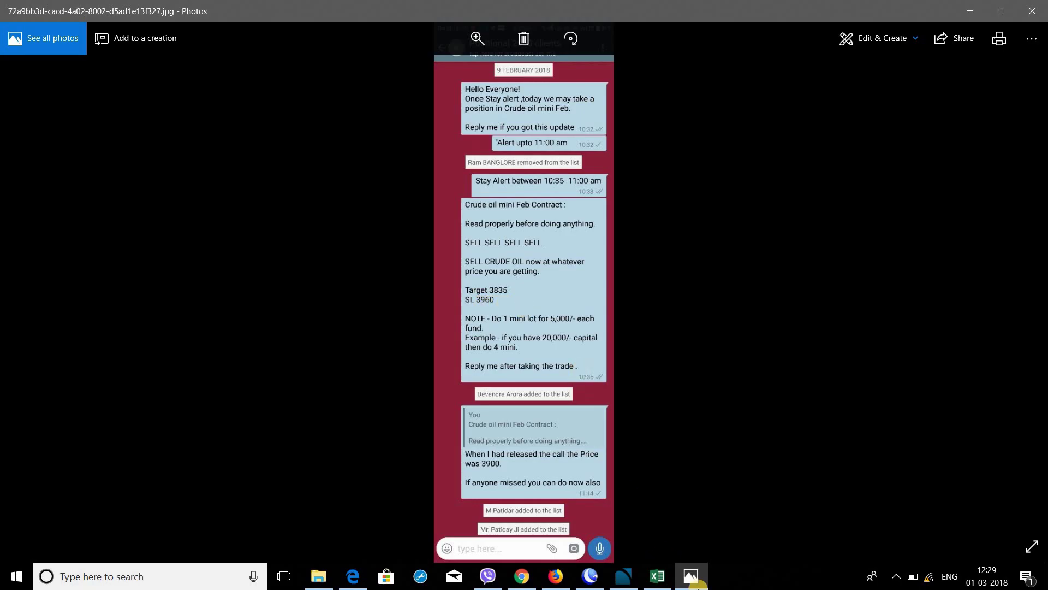
{"action": "left_click", "coordinate": [671, 577]}
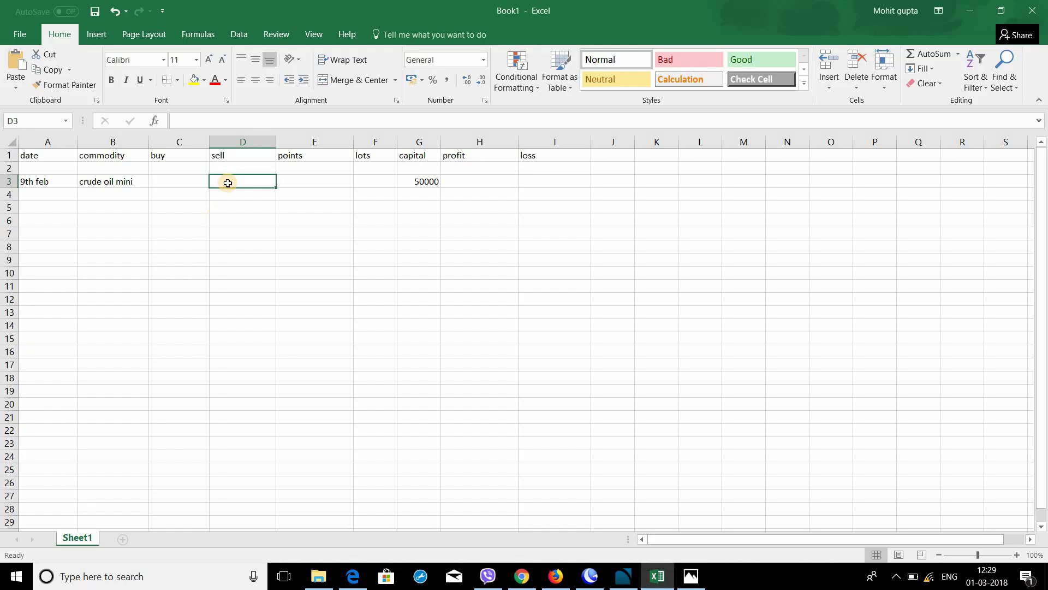
{"action": "type", "text": "3899"}
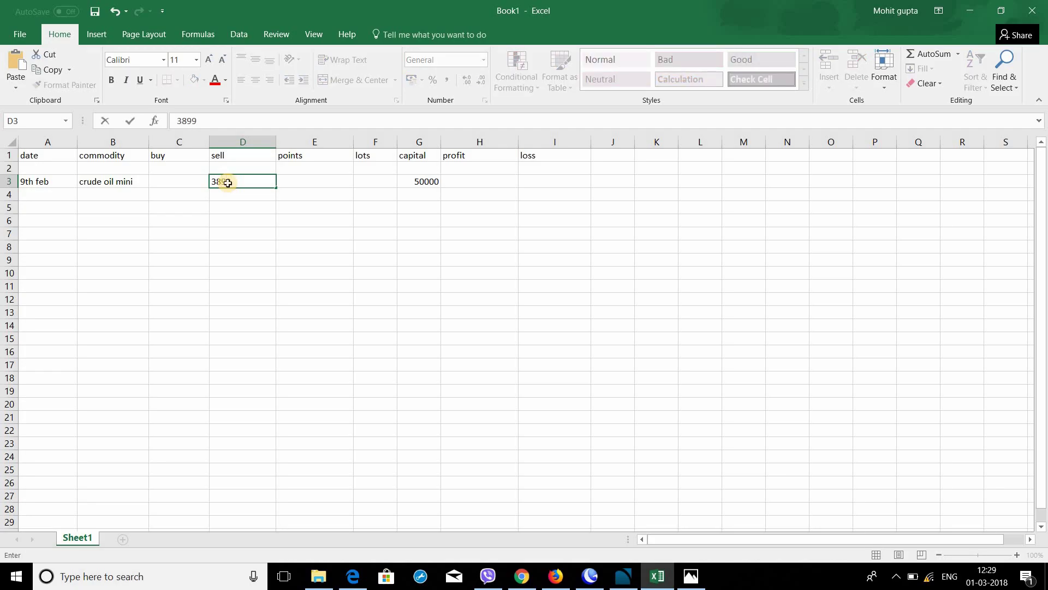
{"action": "key", "text": "Left"}
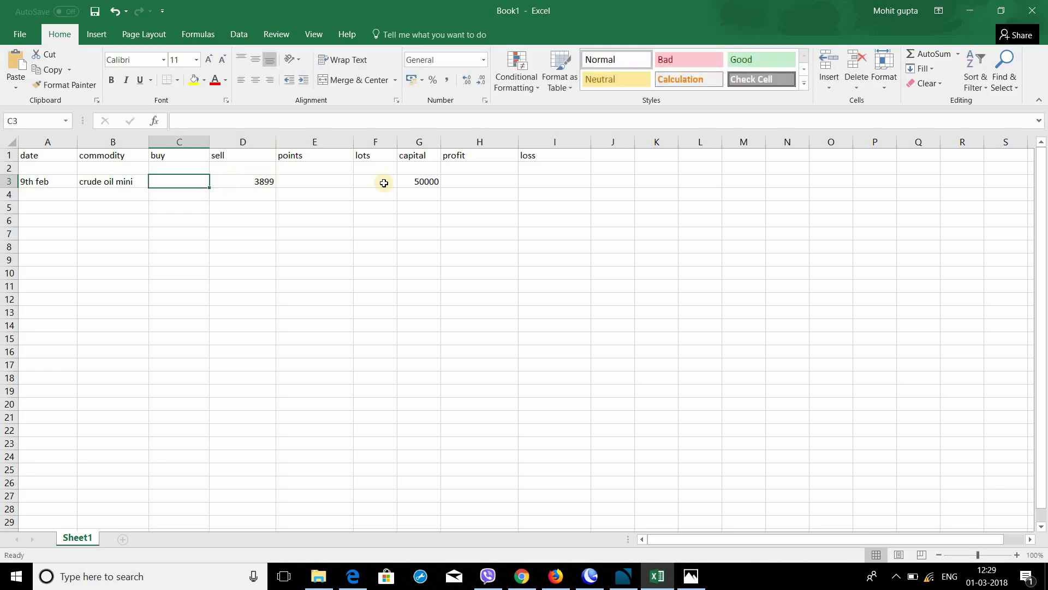
Enter 10 as the number of lots for the crude oil mini trade in row 3.
{"action": "left_click", "coordinate": [266, 184]}
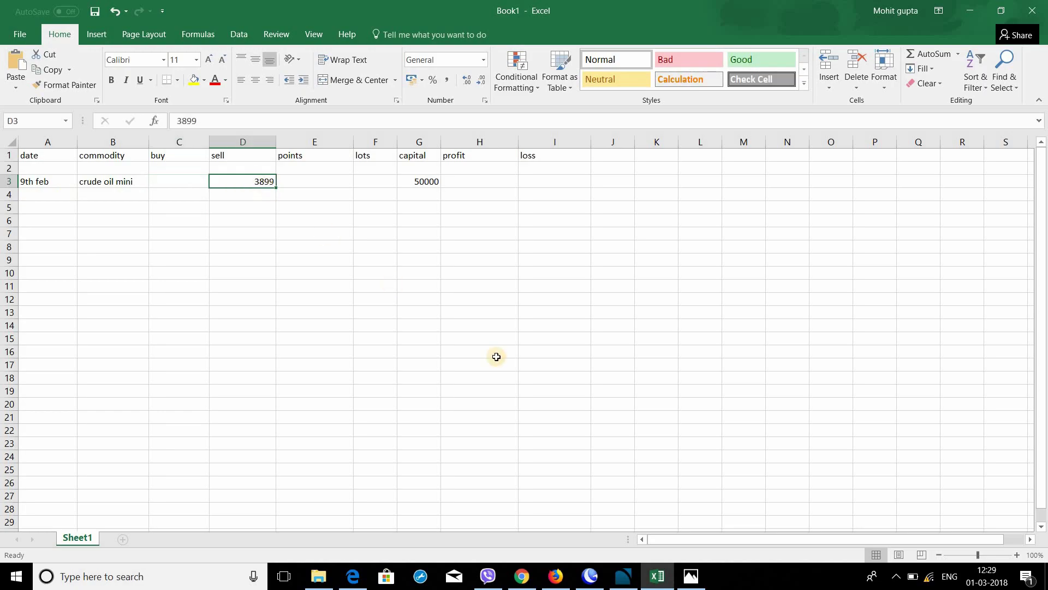
{"action": "left_click", "coordinate": [423, 180]}
{"action": "left_click", "coordinate": [375, 174]}
{"action": "type", "text": "10"}
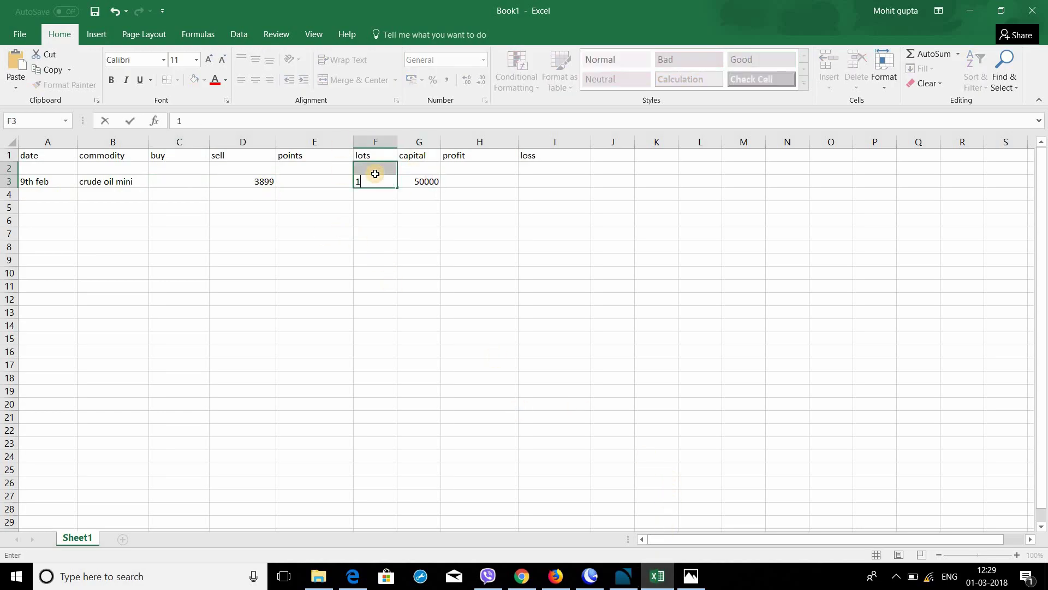
{"action": "key", "text": "Return"}
Look up the exit price in the second 9 February picture and enter 3871 as the row 3 buy price in Excel.
{"action": "key", "text": "Left"}
{"action": "key", "text": "Left"}
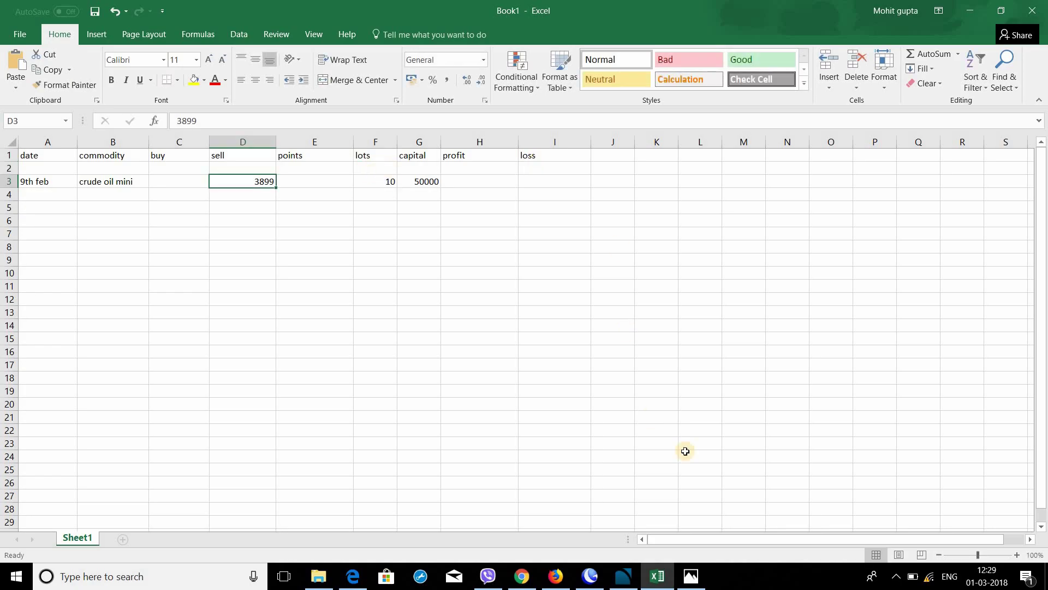
{"action": "left_click", "coordinate": [690, 576]}
{"action": "left_click", "coordinate": [547, 297]}
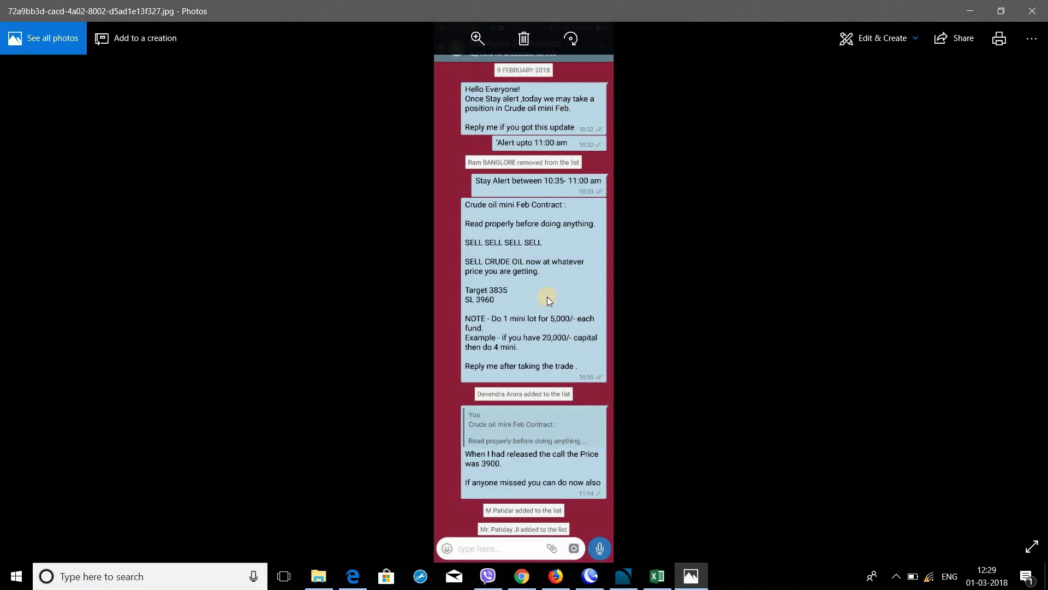
{"action": "key", "text": "Right"}
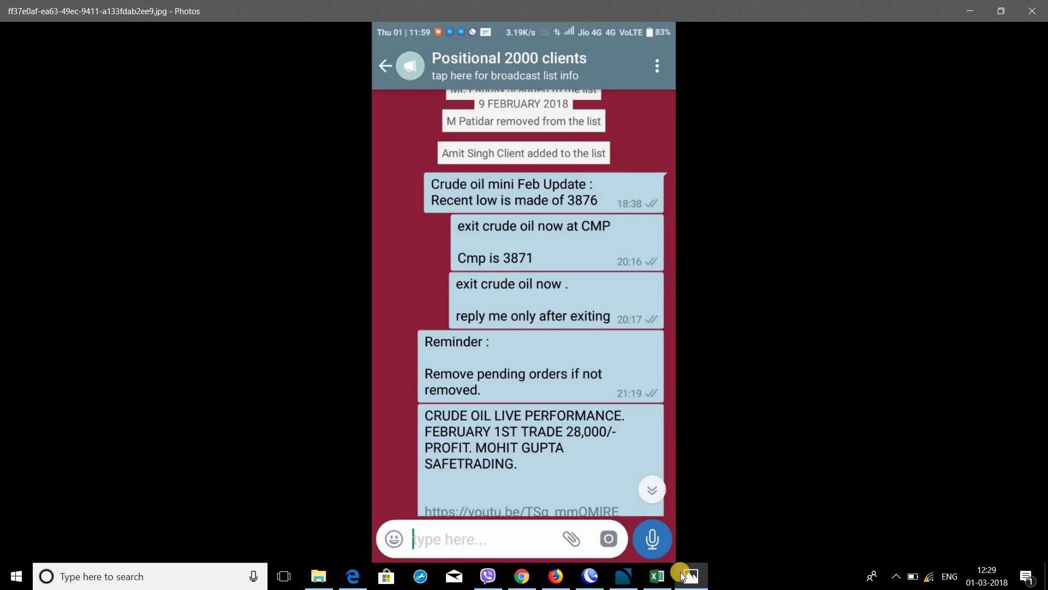
{"action": "left_click", "coordinate": [657, 577]}
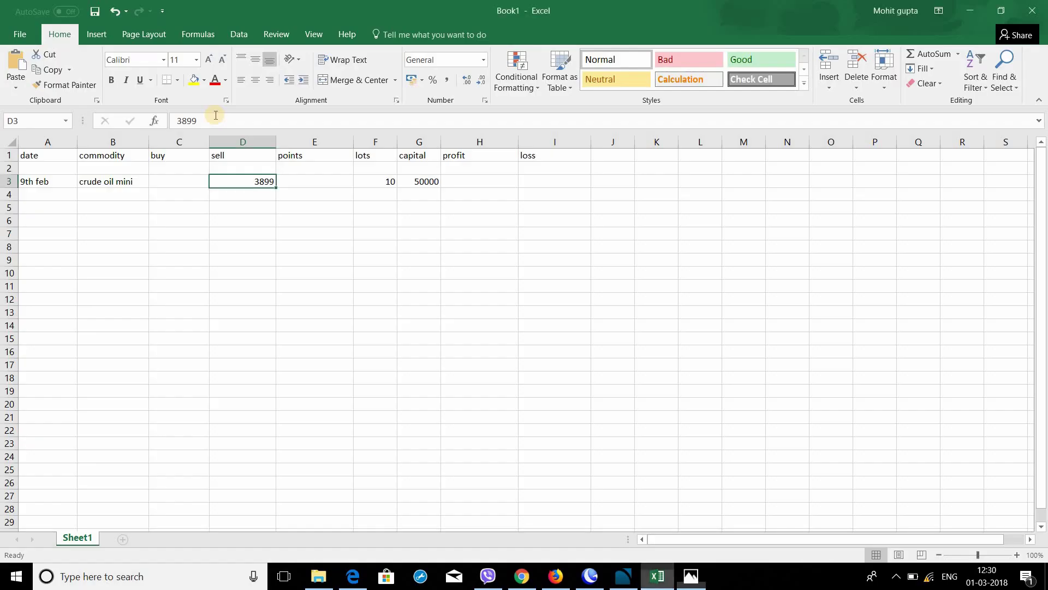
{"action": "left_click", "coordinate": [177, 179]}
{"action": "type", "text": "3871"}
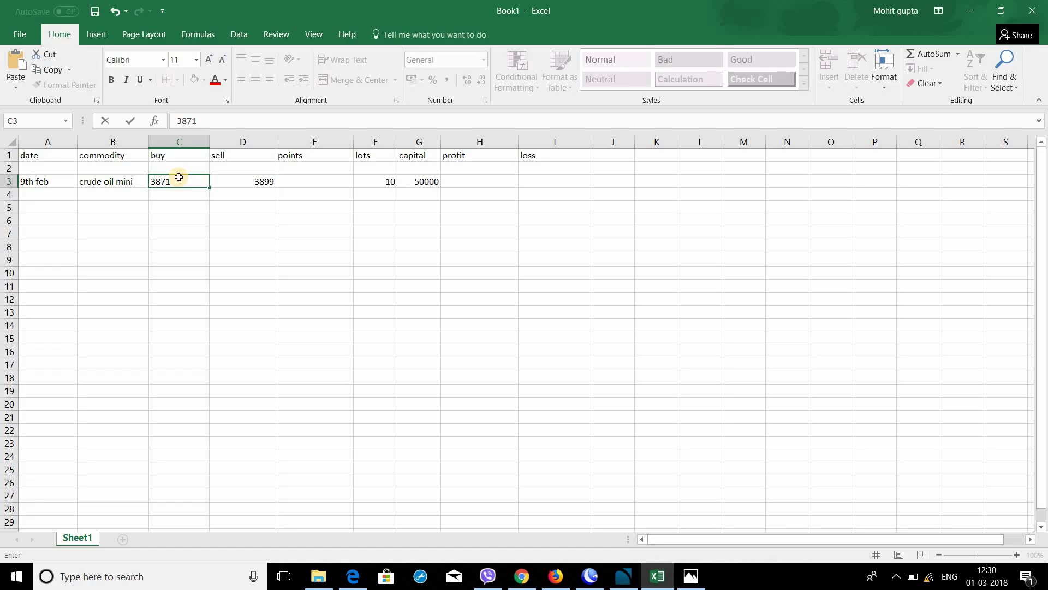
Enter 28 points and a profit of 2800 in row 3, and select cell A4.
{"action": "key", "text": "Tab"}
{"action": "key", "text": "Tab"}
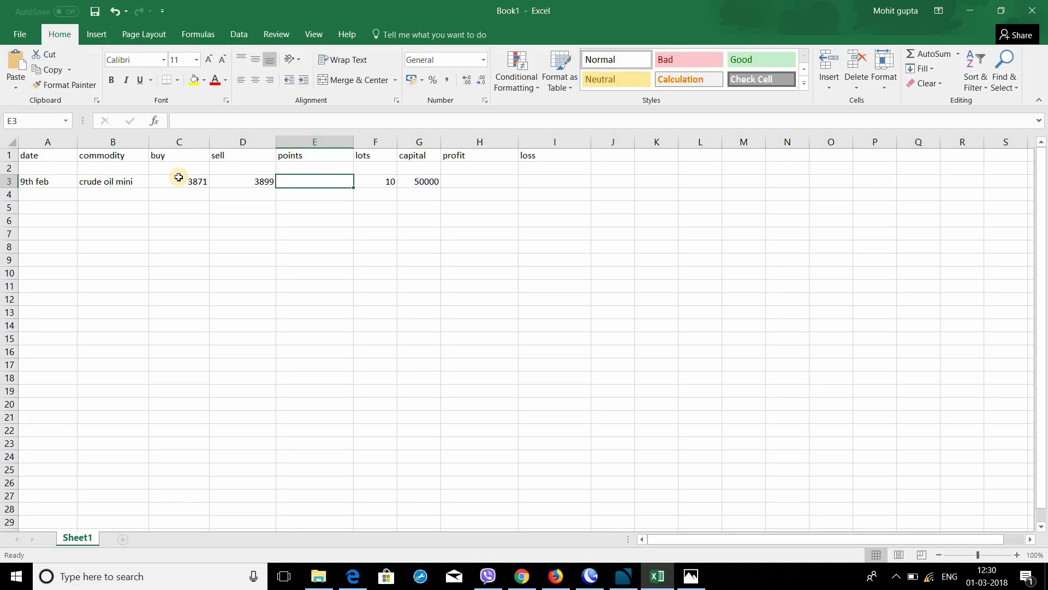
{"action": "type", "text": "28"}
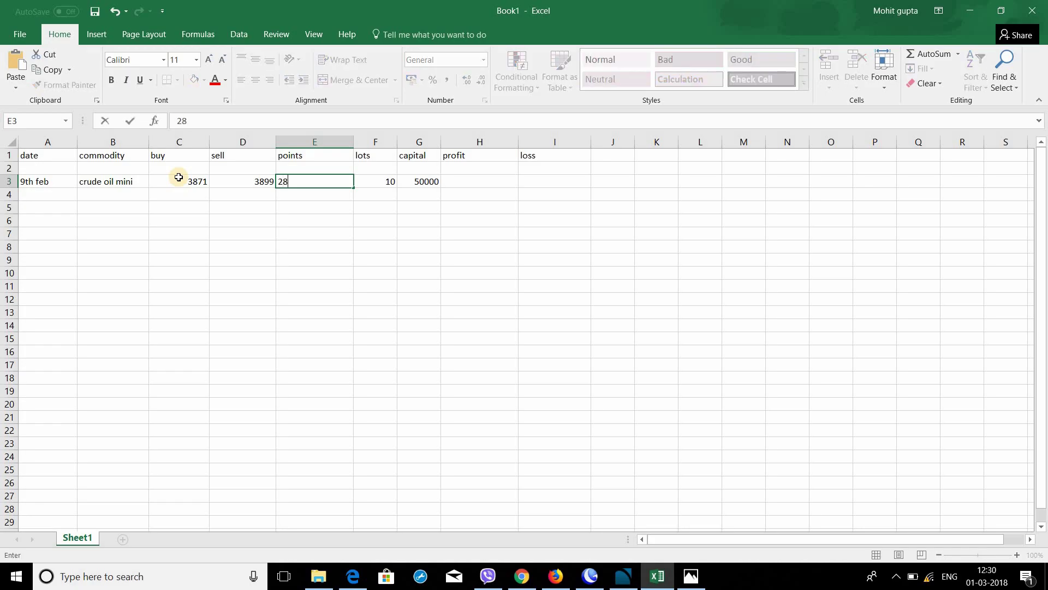
{"action": "key", "text": "Tab"}
{"action": "key", "text": "Tab"}
{"action": "key", "text": "Tab"}
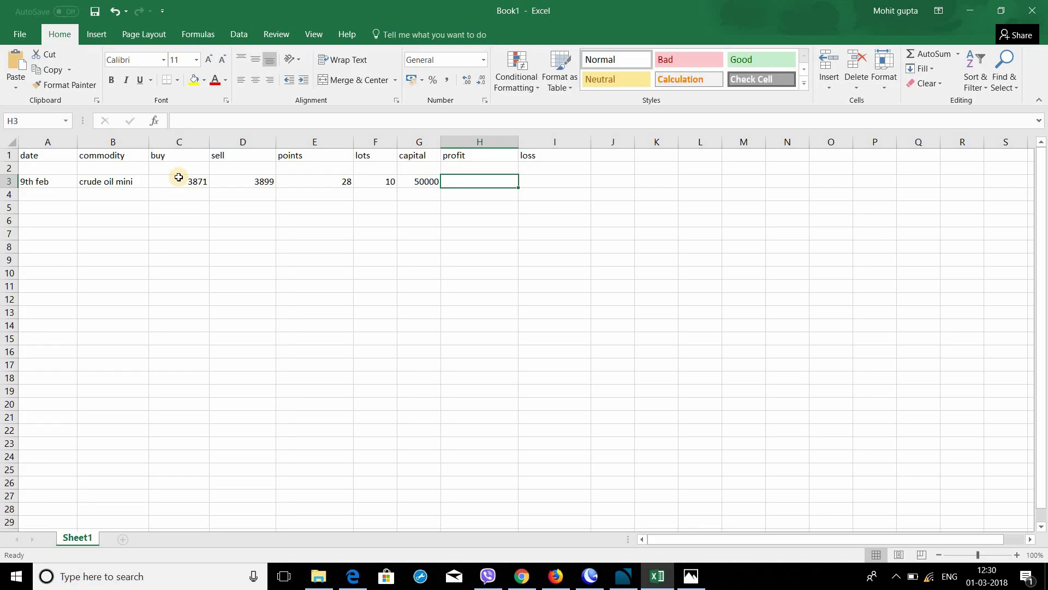
{"action": "type", "text": "2800"}
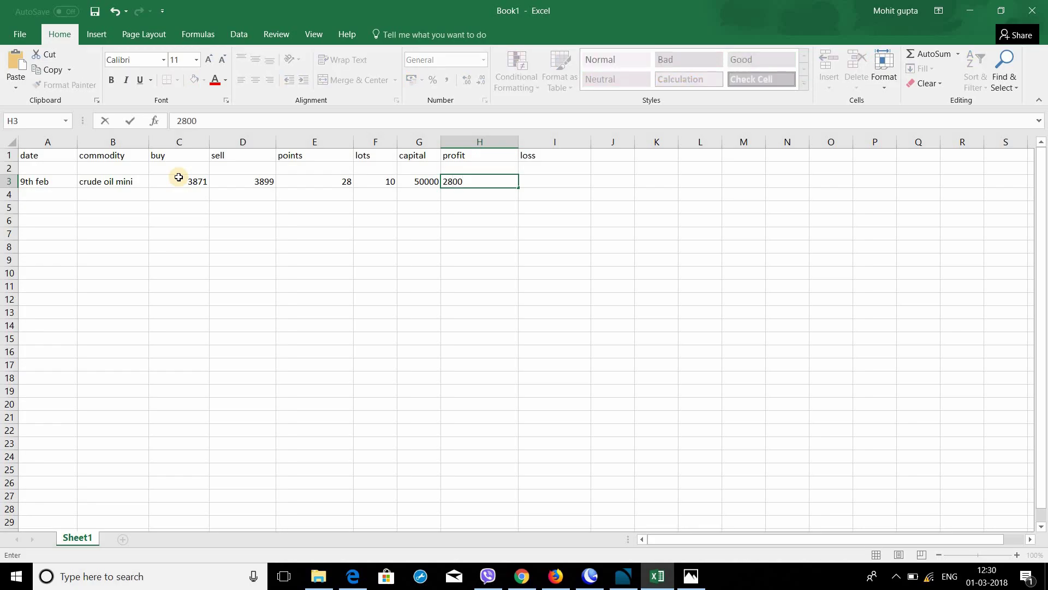
{"action": "key", "text": "Return"}
{"action": "key", "text": "Left"}
{"action": "key", "text": "Left"}
{"action": "key", "text": "Left"}
{"action": "key", "text": "Left"}
{"action": "key", "text": "Left"}
{"action": "key", "text": "Left"}
{"action": "key", "text": "Left"}
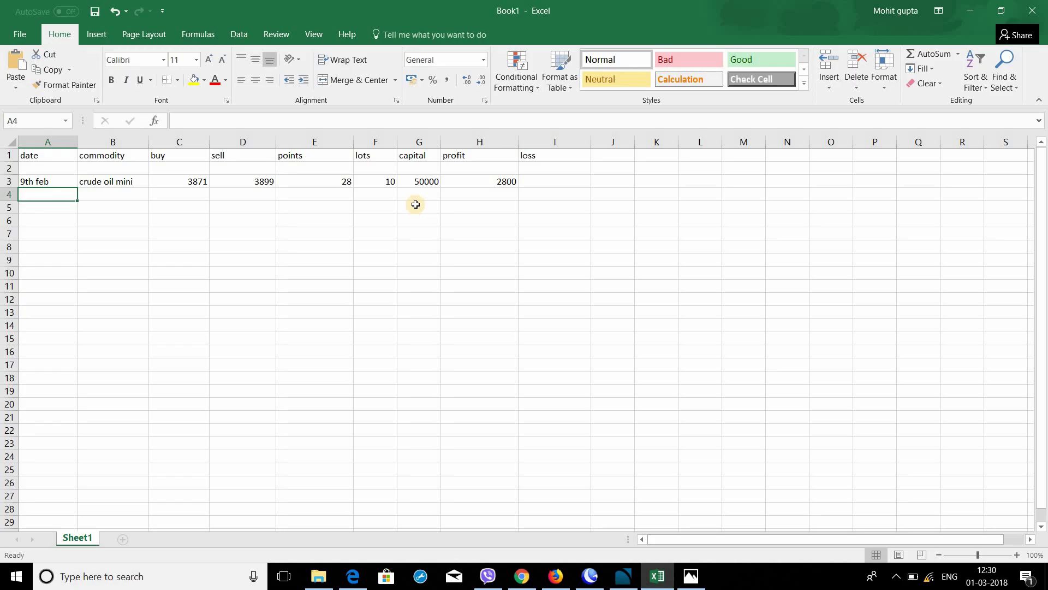
Close the 9 February chat picture and open the 15th feb folder inside febmonth in File Explorer.
{"action": "left_click", "coordinate": [691, 577]}
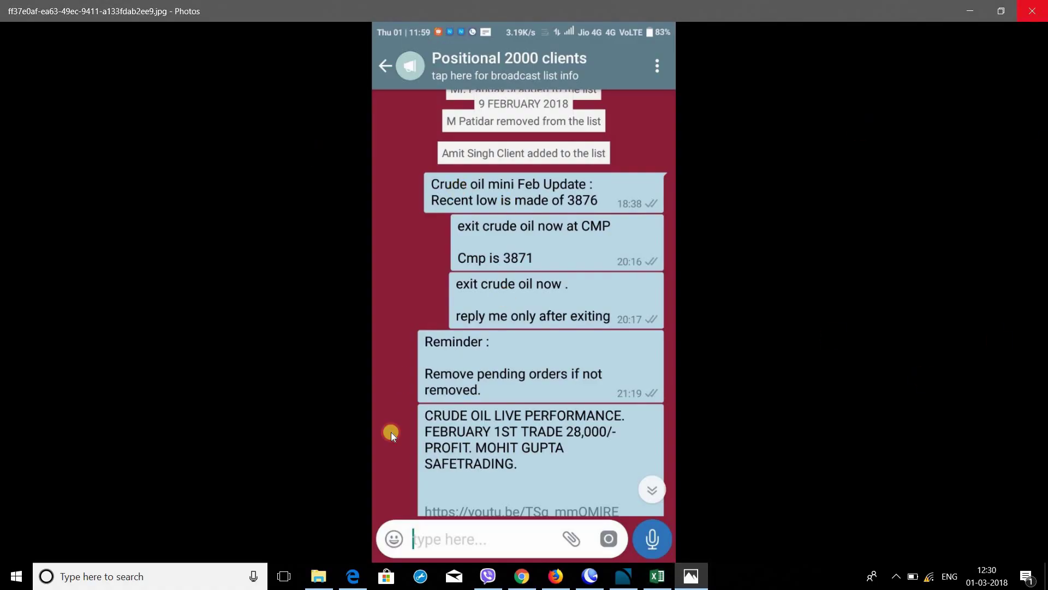
{"action": "key", "text": "alt+F4"}
{"action": "left_click", "coordinate": [318, 575]}
{"action": "left_click", "coordinate": [9, 106]}
{"action": "double_click", "coordinate": [159, 163]}
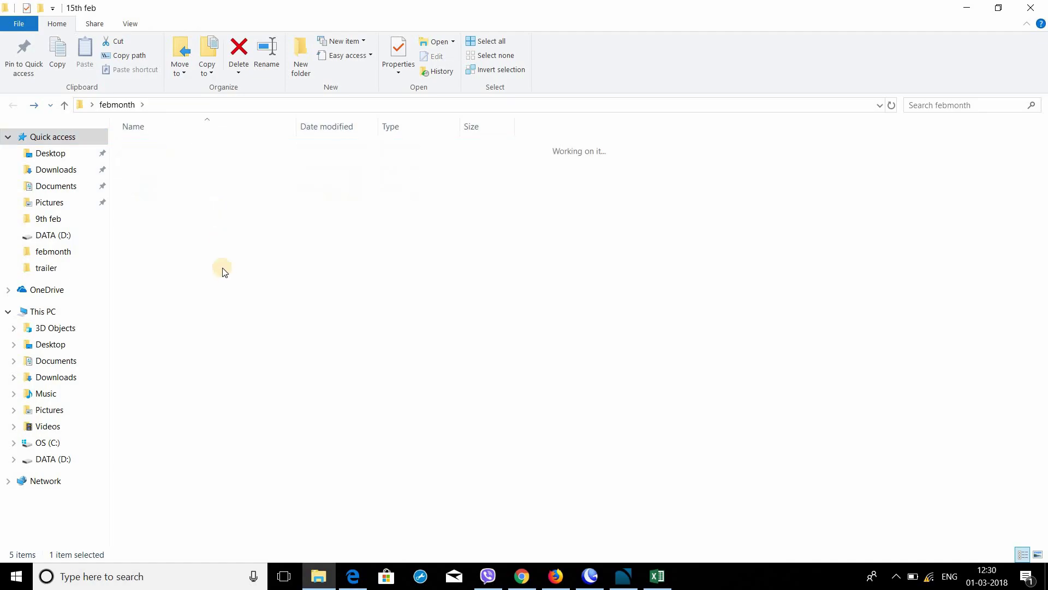
{"action": "right_click", "coordinate": [209, 278]}
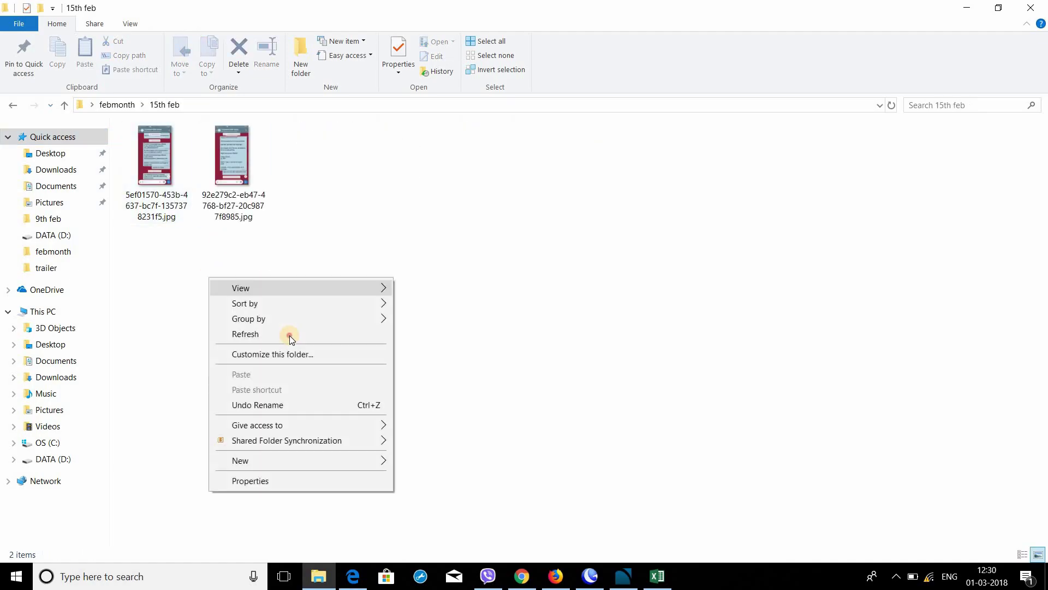
Open the 15th feb chat pictures and read the copper mini buy call with its price and capital per lot.
{"action": "left_click", "coordinate": [175, 191]}
{"action": "double_click", "coordinate": [175, 191]}
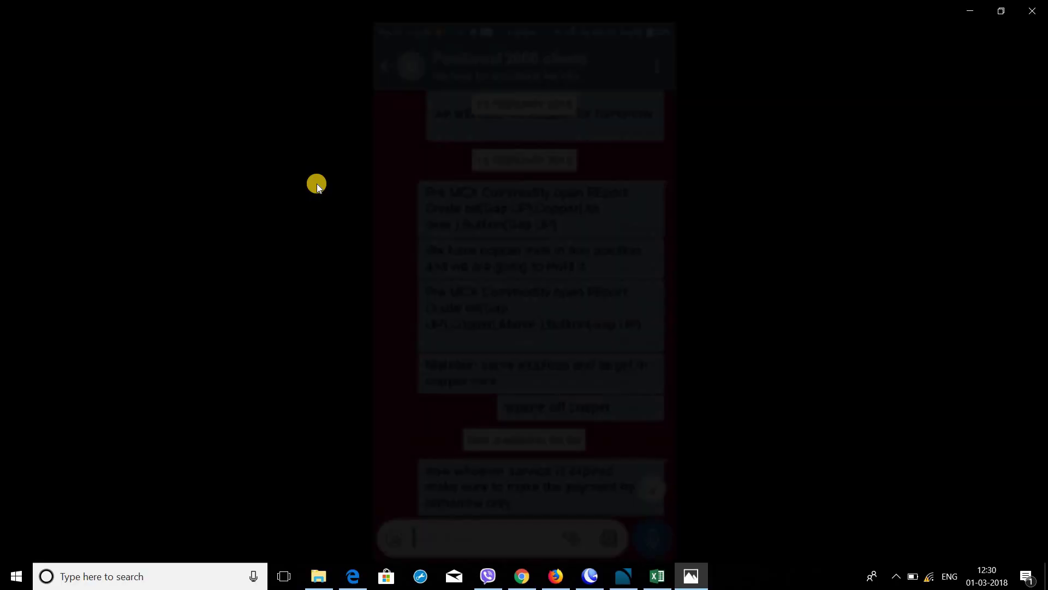
{"action": "key", "text": "Right"}
{"action": "key", "text": "Right"}
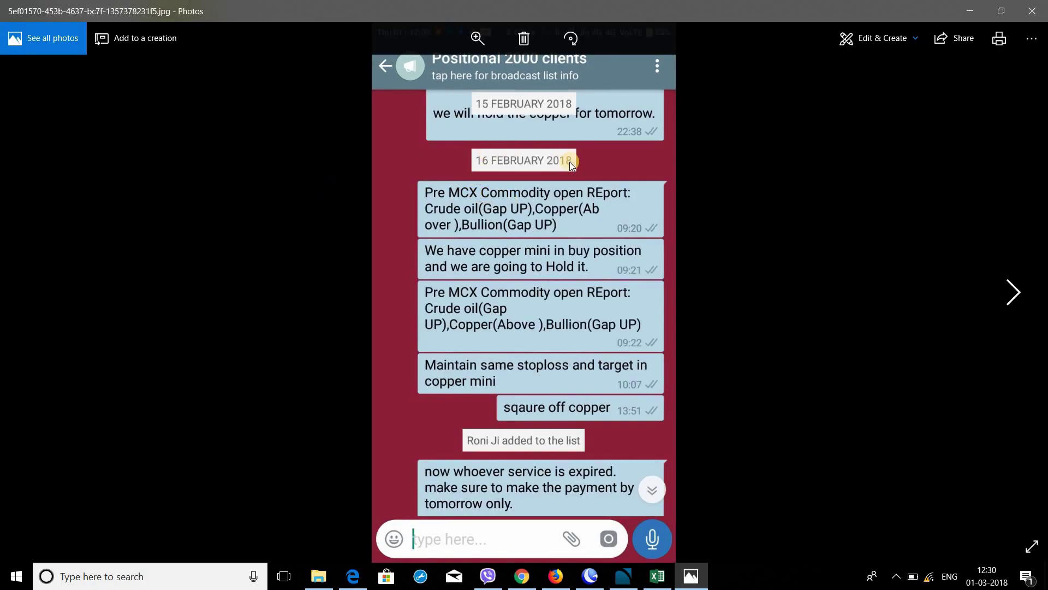
{"action": "key", "text": "Left"}
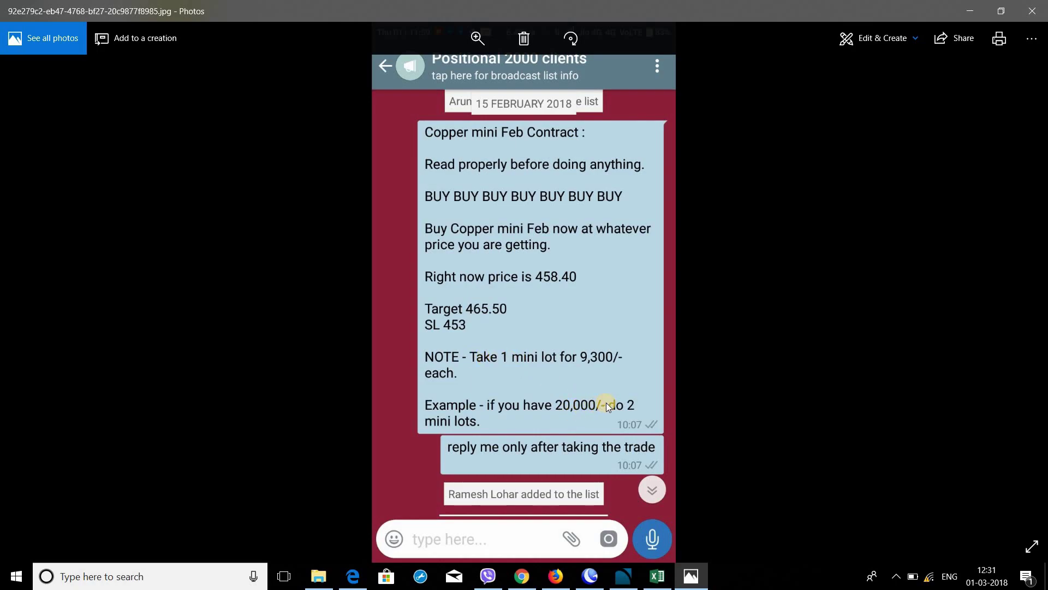
Check the trade date in the picture and enter 15th feb and copper mini as the row 4 date and commodity in Excel.
{"action": "left_click", "coordinate": [660, 576]}
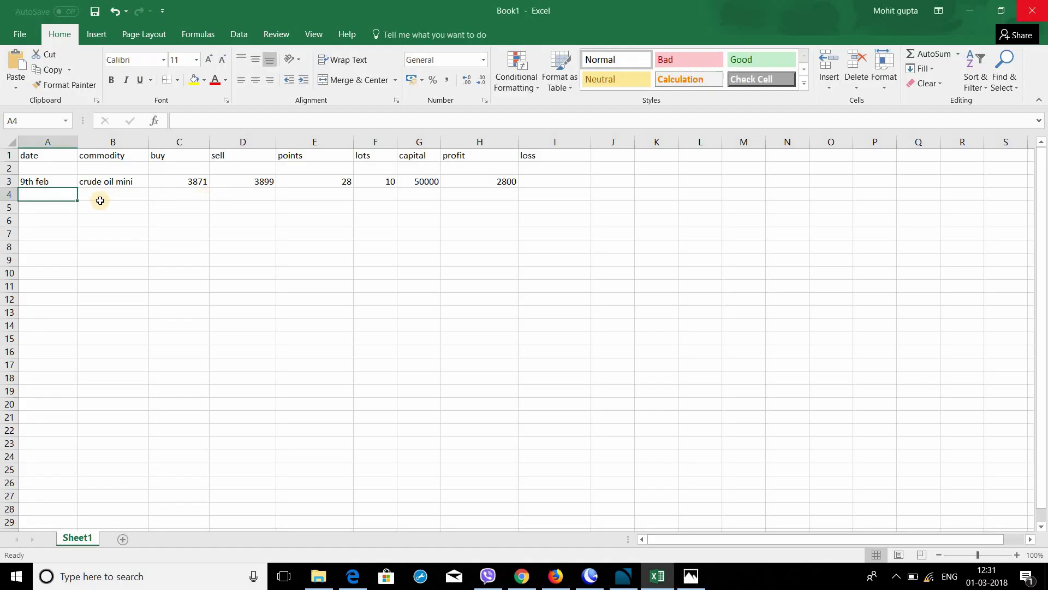
{"action": "left_click", "coordinate": [691, 576]}
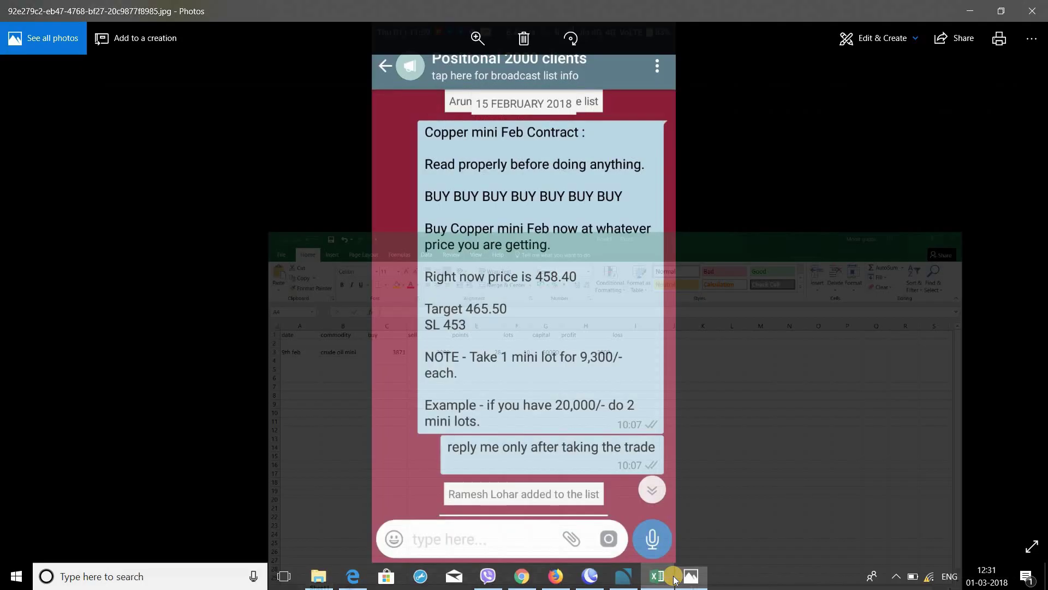
{"action": "key", "text": "alt+Tab"}
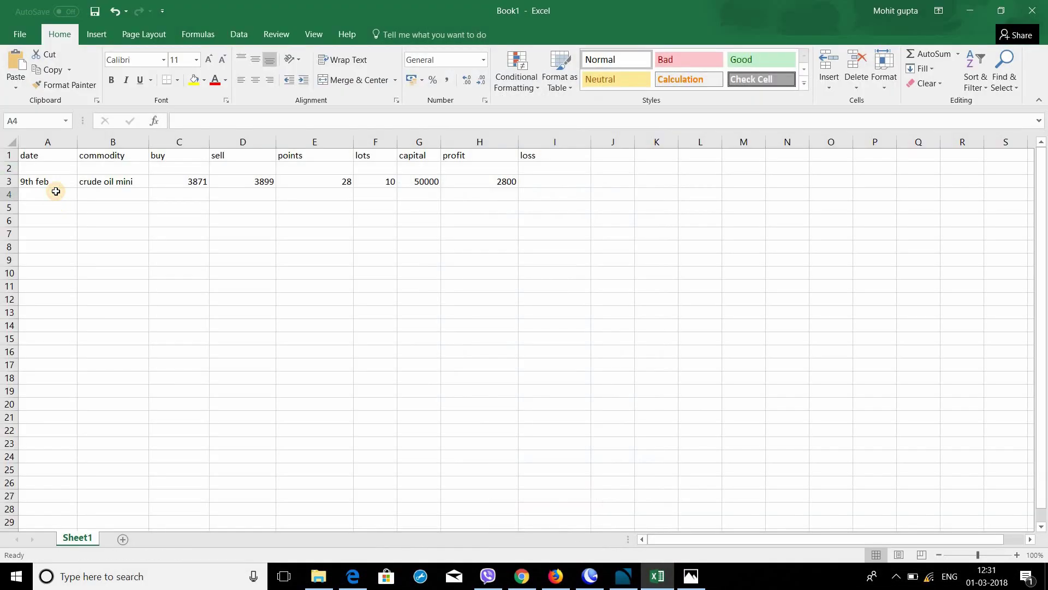
{"action": "type", "text": "15th feb"}
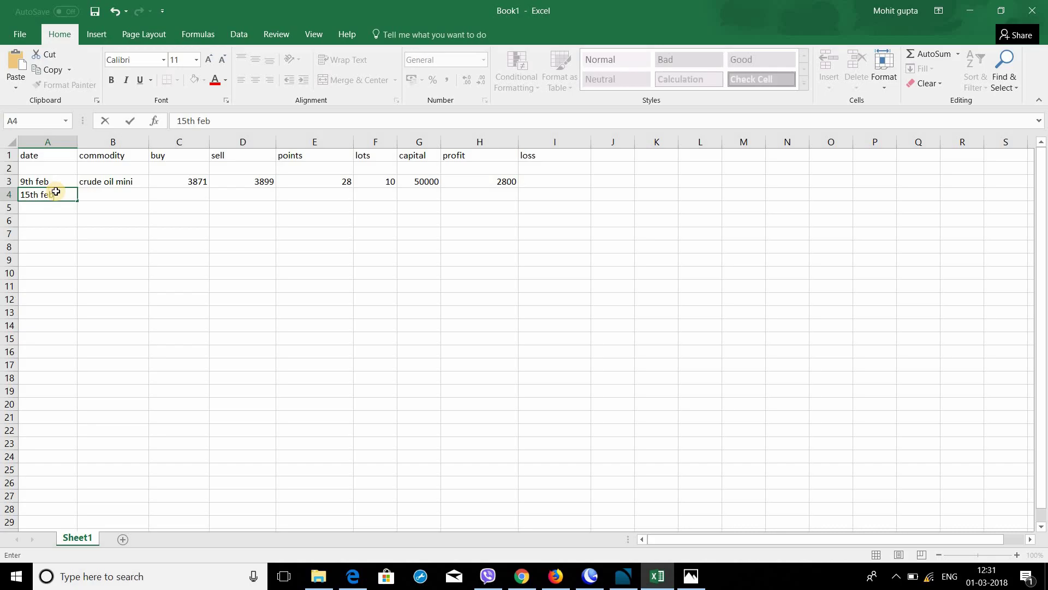
{"action": "key", "text": "Tab"}
{"action": "type", "text": "copper mini"}
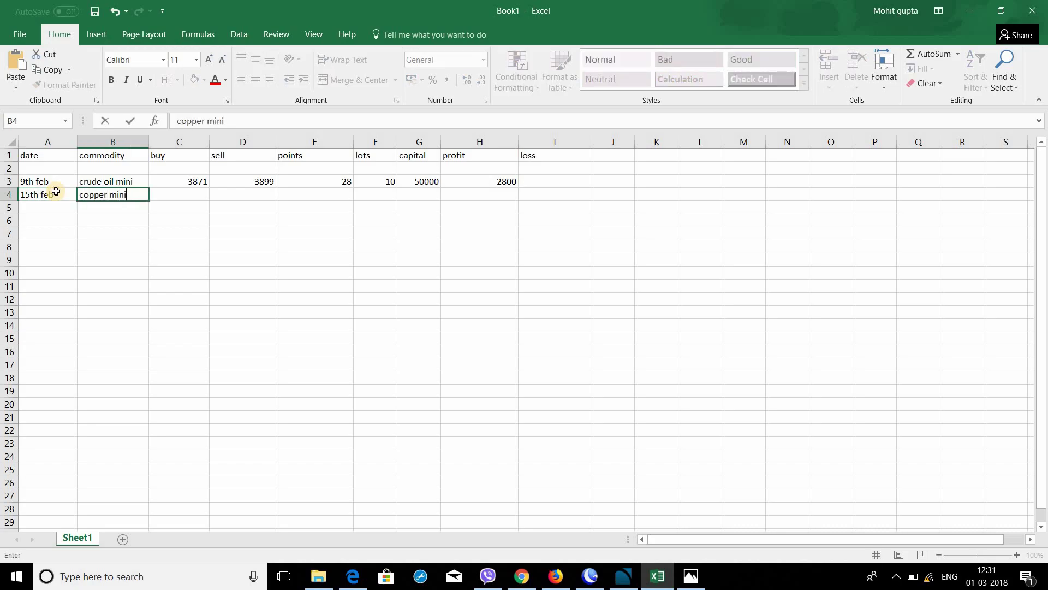
{"action": "key", "text": "Tab"}
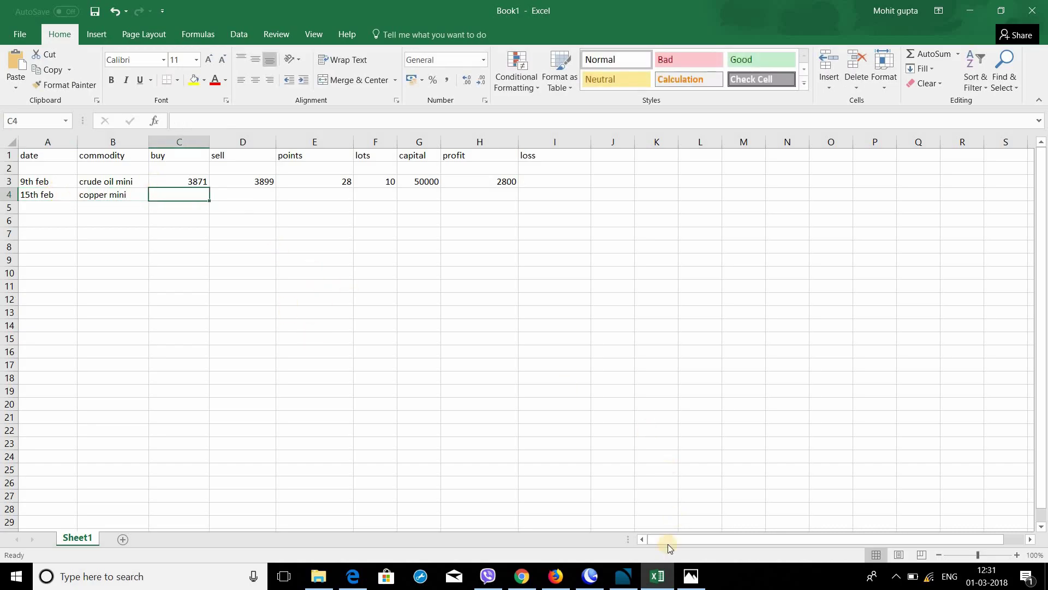
Look up the entry price in the copper mini call picture and enter 458.40 as the row 4 buy price.
{"action": "left_click", "coordinate": [687, 579]}
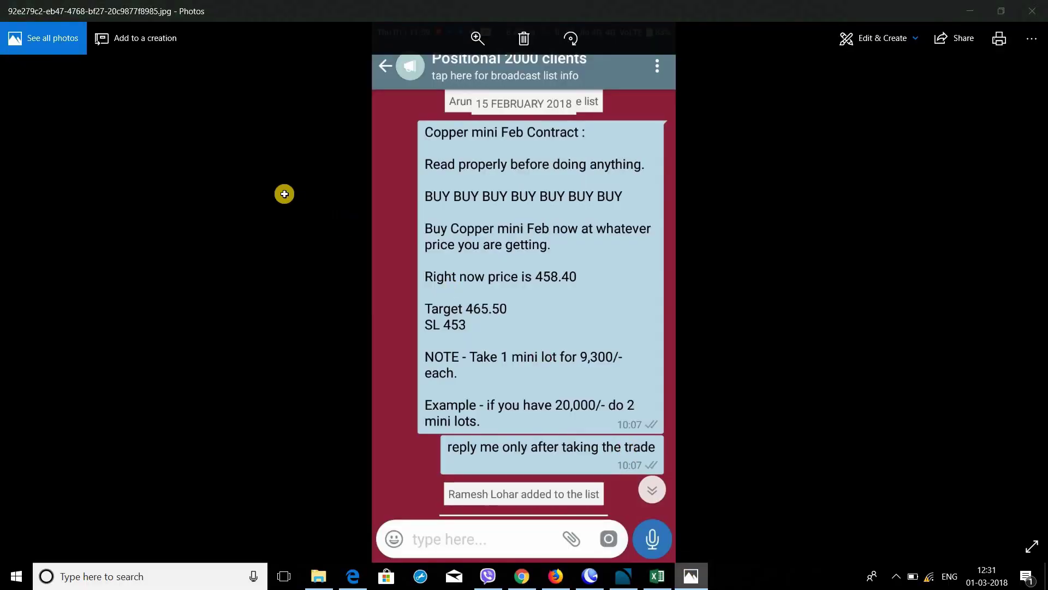
{"action": "key", "text": "alt+Tab"}
{"action": "type", "text": "458.40"}
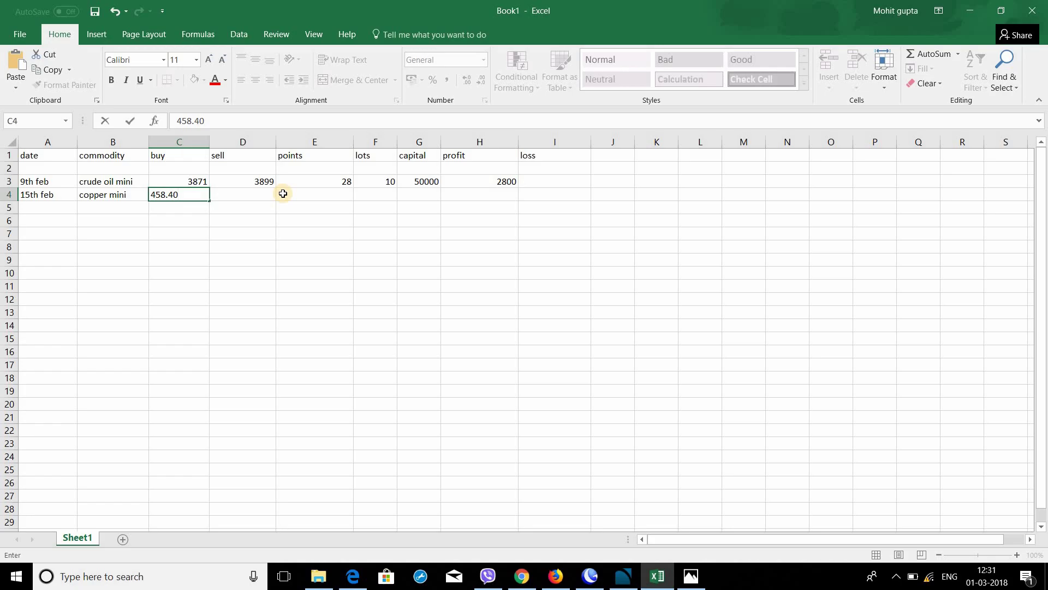
{"action": "left_click", "coordinate": [282, 194]}
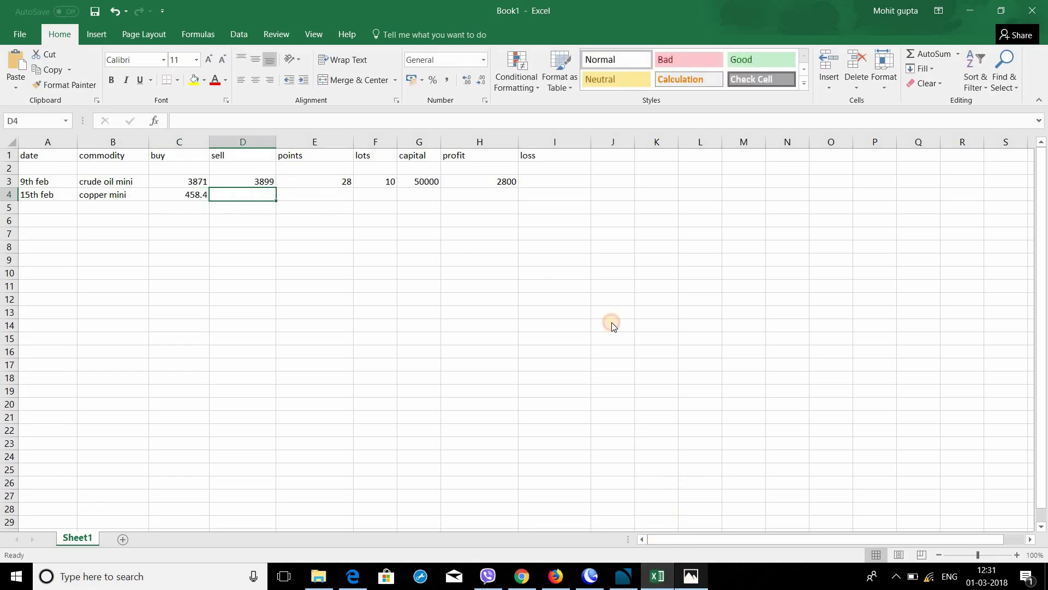
Review the copper square-off message in the other 15th feb picture and enter 461.85 as the row 4 sell price in Excel.
{"action": "key", "text": "alt+Tab"}
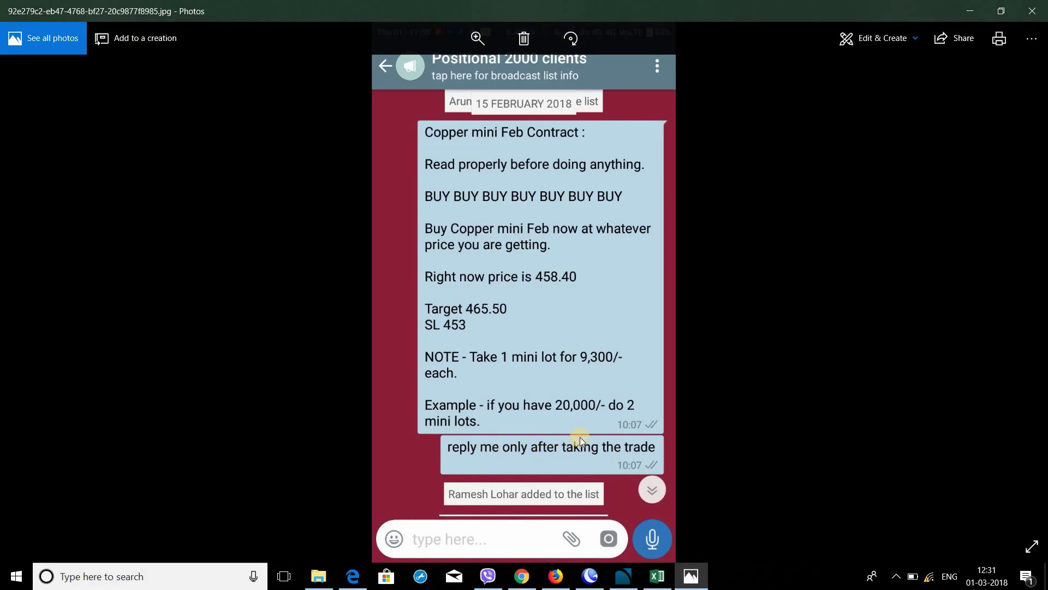
{"action": "key", "text": "Right"}
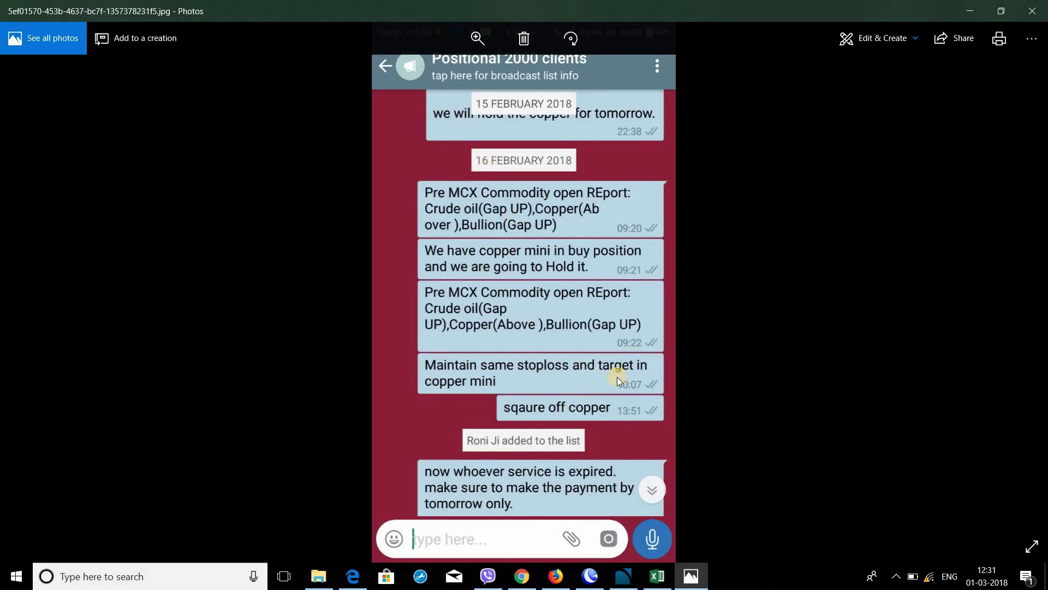
{"action": "key", "text": "Left"}
{"action": "key", "text": "Right"}
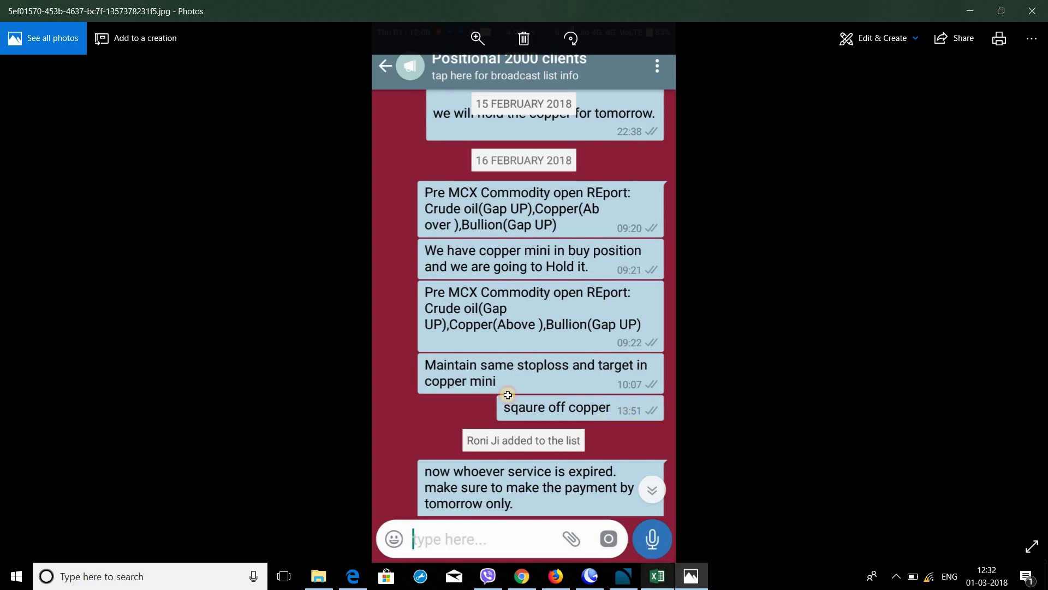
{"action": "left_click", "coordinate": [658, 575]}
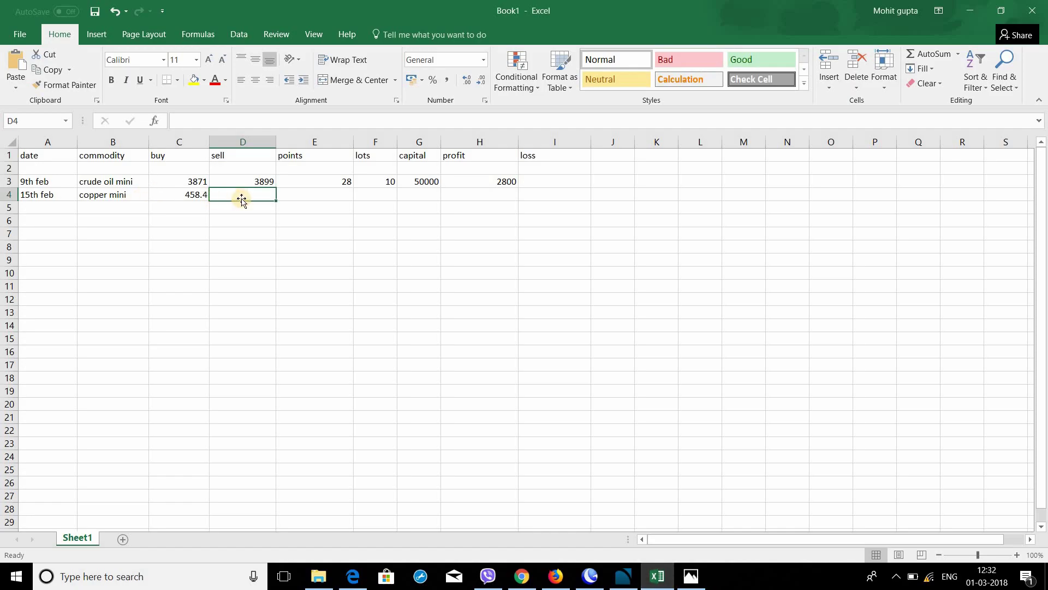
{"action": "type", "text": "461.85"}
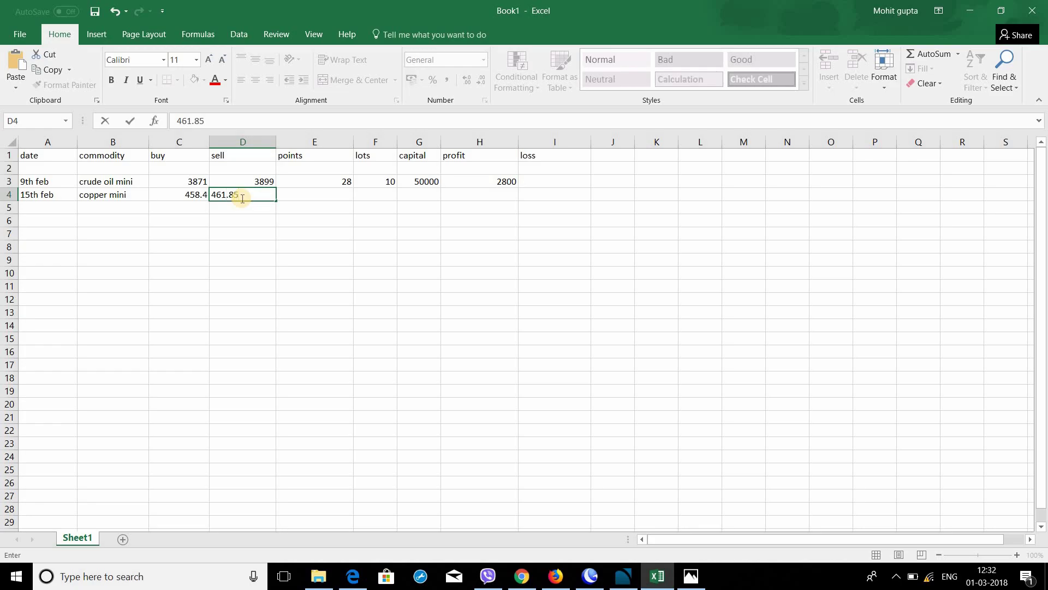
{"action": "key", "text": "Tab"}
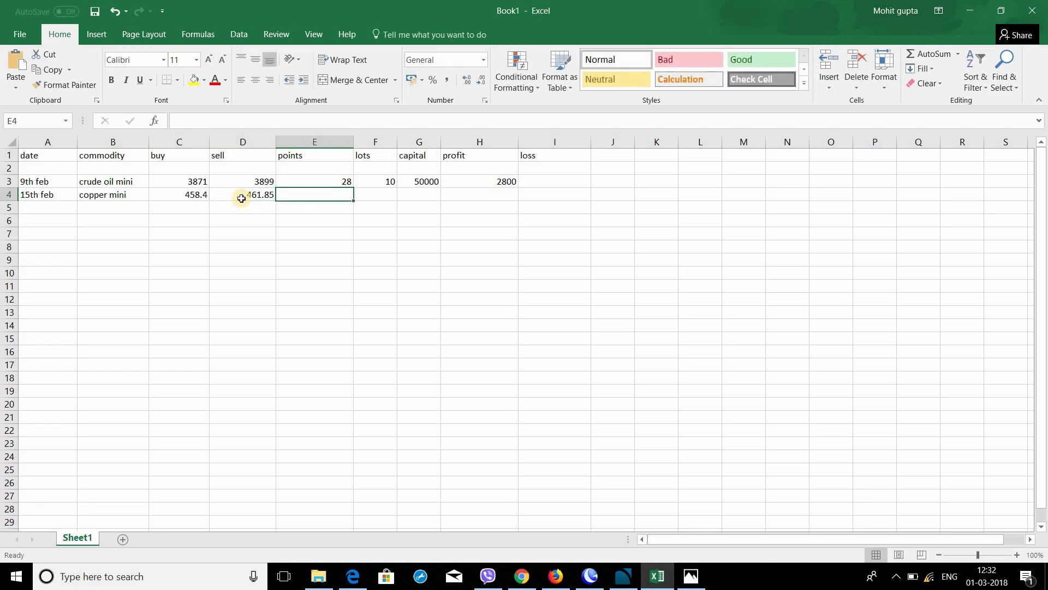
Enter 5 lots and a capital of 50000 for the copper mini trade in row 4.
{"action": "key", "text": "Tab"}
{"action": "type", "text": "5"}
{"action": "key", "text": "Tab"}
{"action": "type", "text": "500"}
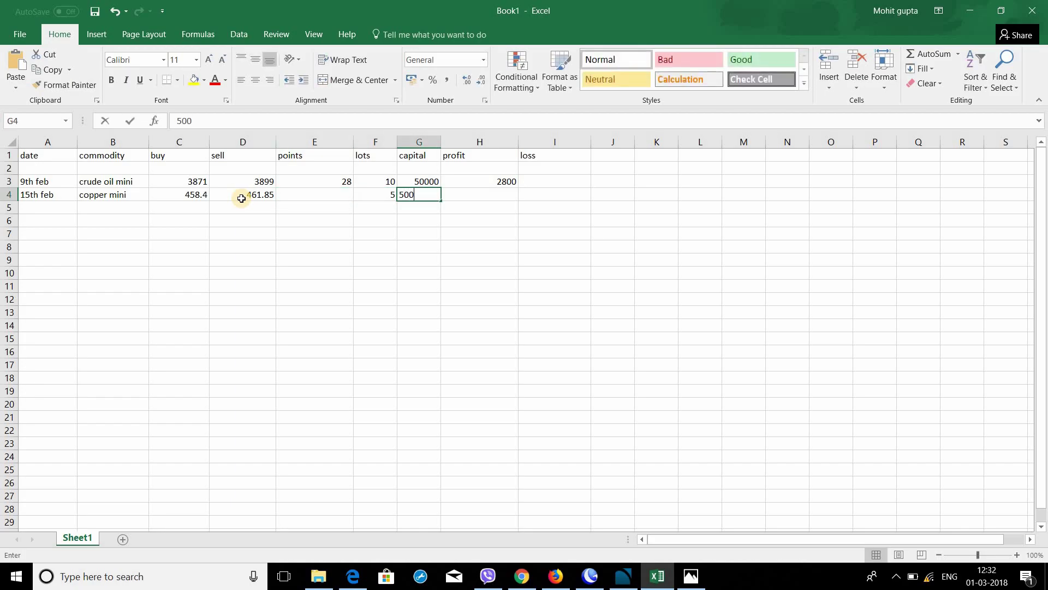
{"action": "type", "text": "00"}
{"action": "key", "text": "Left"}
{"action": "key", "text": "Left"}
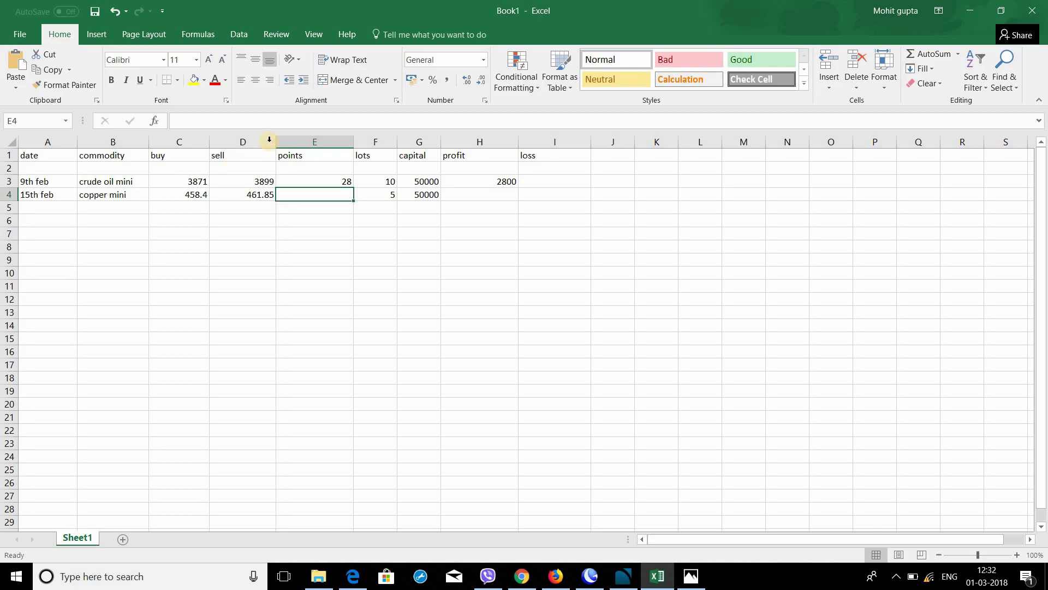
Enter a profit of 4,312.50 and 3.45 points for the copper mini trade in row 4.
{"action": "left_click", "coordinate": [490, 190]}
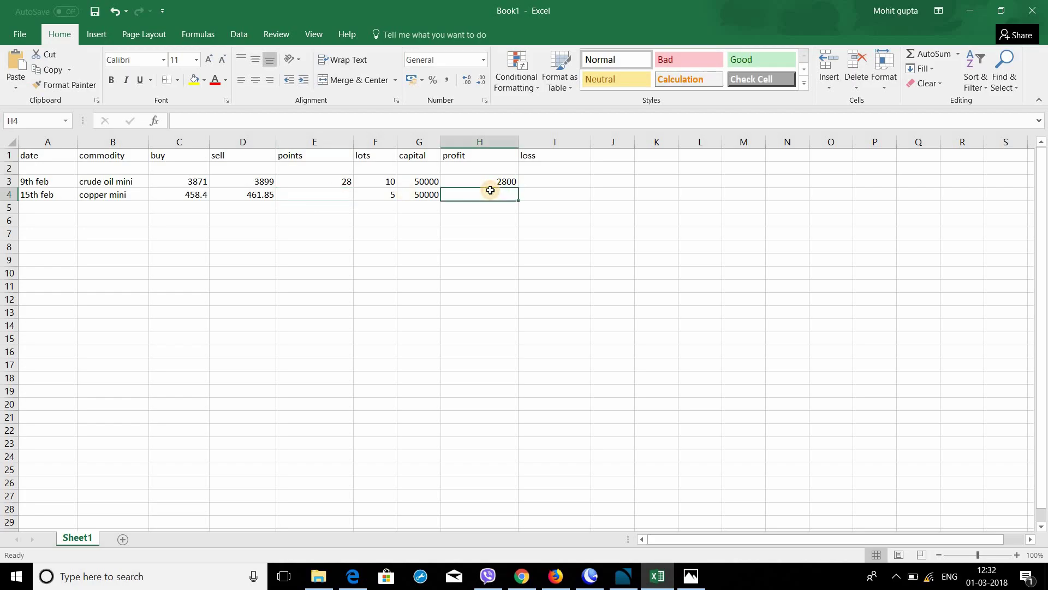
{"action": "type", "text": "4,312.5"}
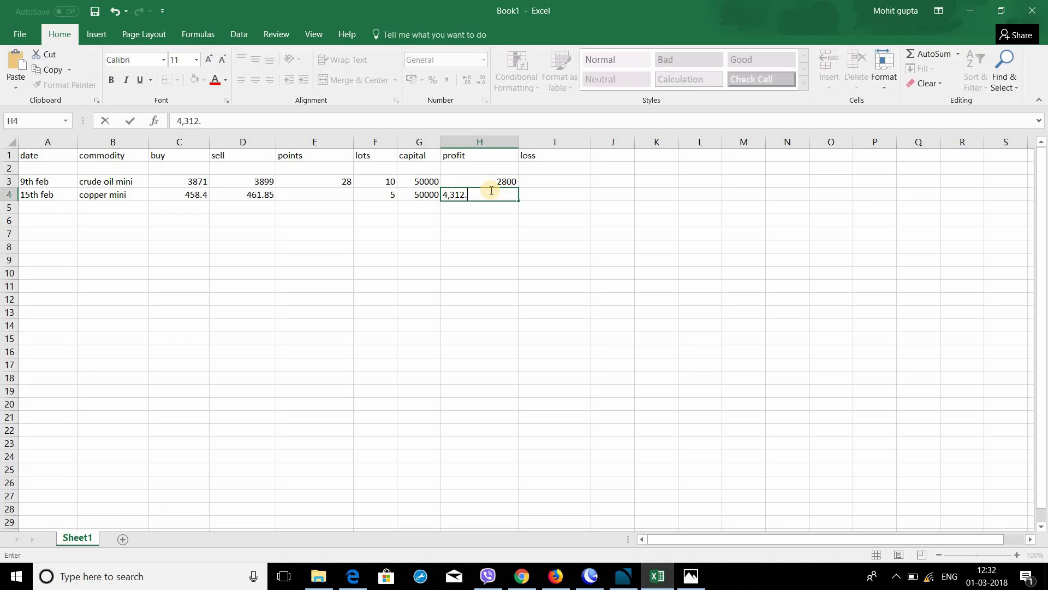
{"action": "key", "text": "Left"}
{"action": "key", "text": "Left"}
{"action": "key", "text": "Left"}
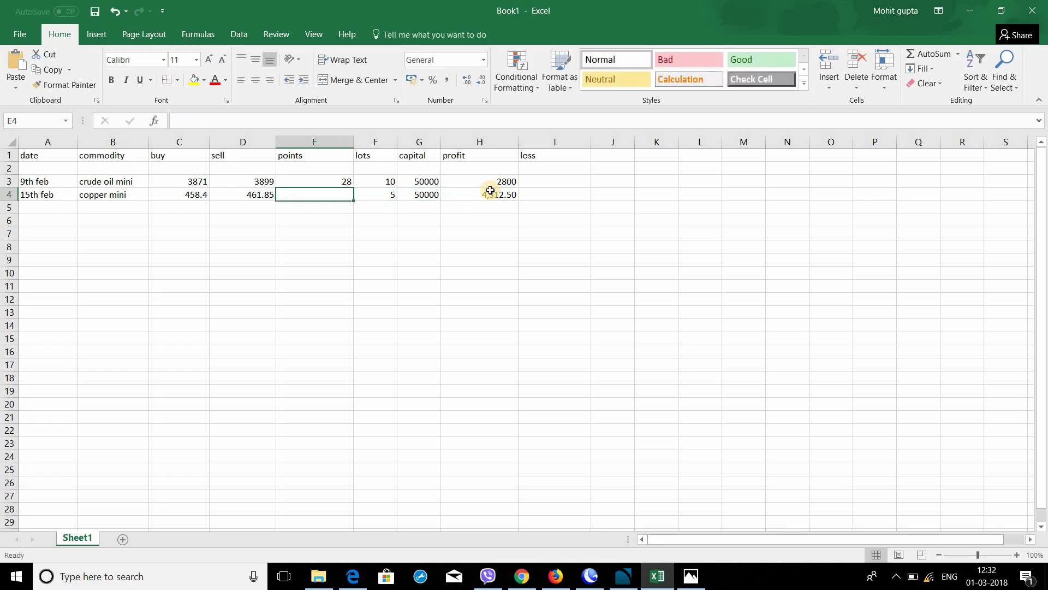
{"action": "type", "text": "3.45"}
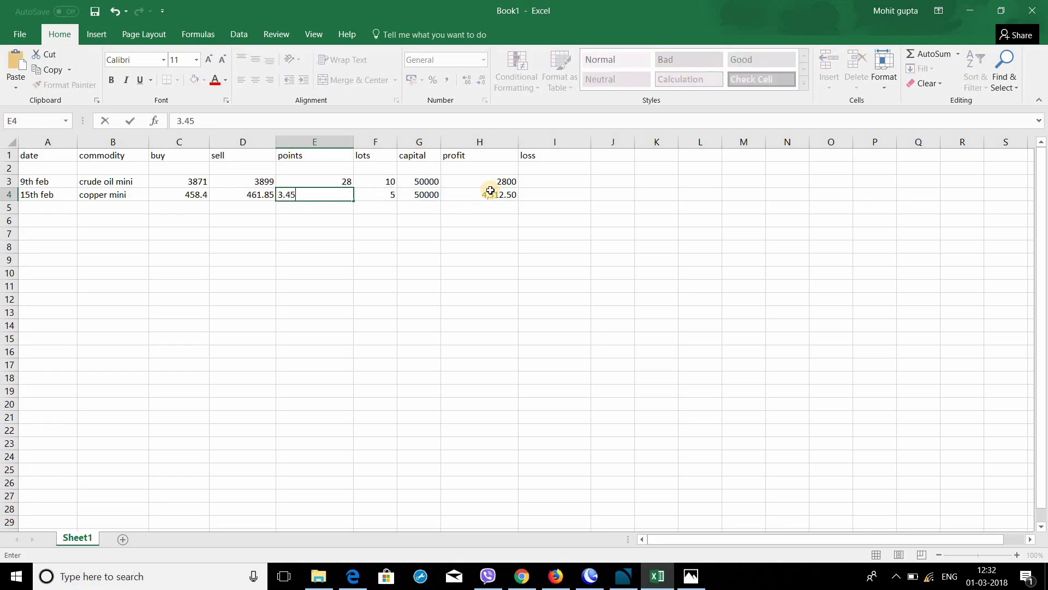
Rewrite the crude oil mini profit in H3 as 2,800 with a thousands comma, and select cell A5.
{"action": "key", "text": "Up"}
{"action": "key", "text": "Right"}
{"action": "key", "text": "Right"}
{"action": "key", "text": "Right"}
{"action": "key", "text": "Right"}
{"action": "key", "text": "Left"}
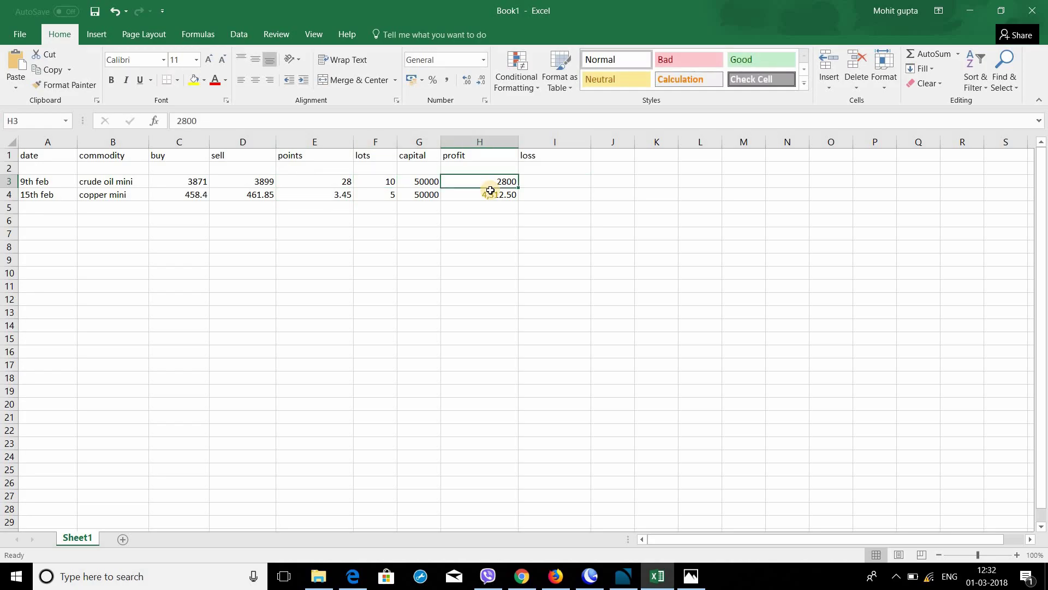
{"action": "key", "text": "F2"}
{"action": "type", "text": ","}
{"action": "key", "text": "Tab"}
{"action": "key", "text": "Left"}
{"action": "key", "text": "Left"}
{"action": "key", "text": "Down"}
{"action": "key", "text": "Left"}
{"action": "key", "text": "Left"}
{"action": "key", "text": "Left"}
{"action": "key", "text": "Down"}
{"action": "key", "text": "Left"}
{"action": "key", "text": "Left"}
{"action": "key", "text": "Left"}
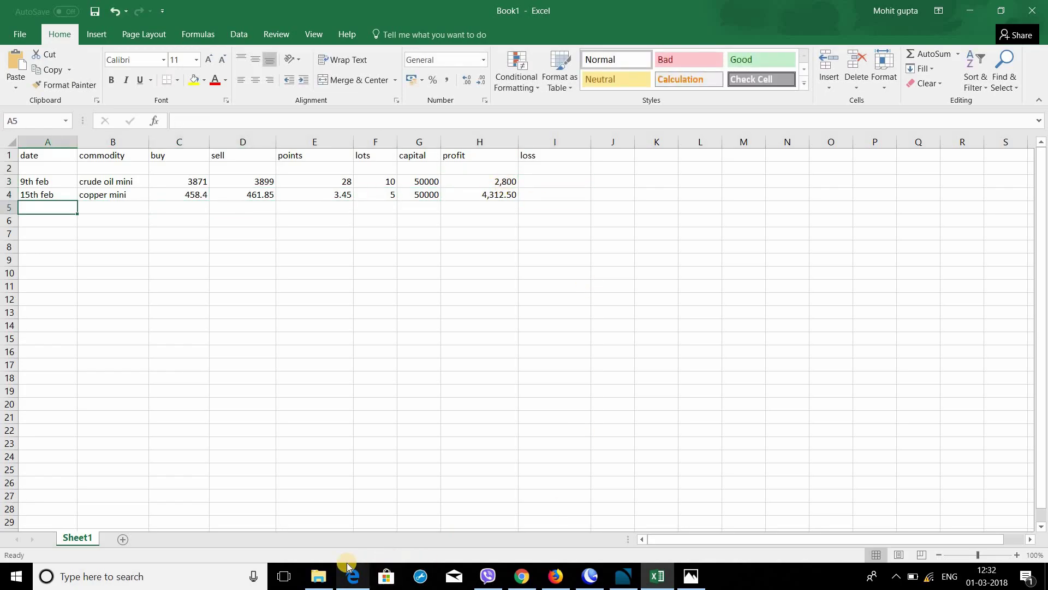
Open the next trade folder's chat pictures from File Explorer and read the crude oil mini March buy call and its stop-loss messages.
{"action": "left_click", "coordinate": [318, 576]}
{"action": "key", "text": "alt+Up"}
{"action": "double_click", "coordinate": [139, 179]}
{"action": "left_click", "coordinate": [150, 178]}
{"action": "double_click", "coordinate": [149, 178]}
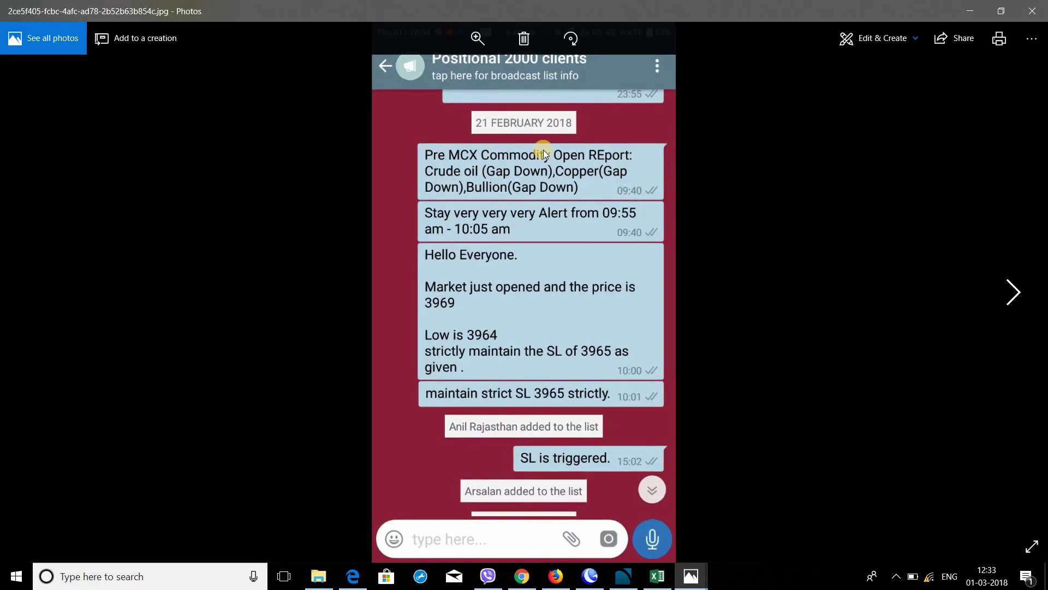
{"action": "key", "text": "Right"}
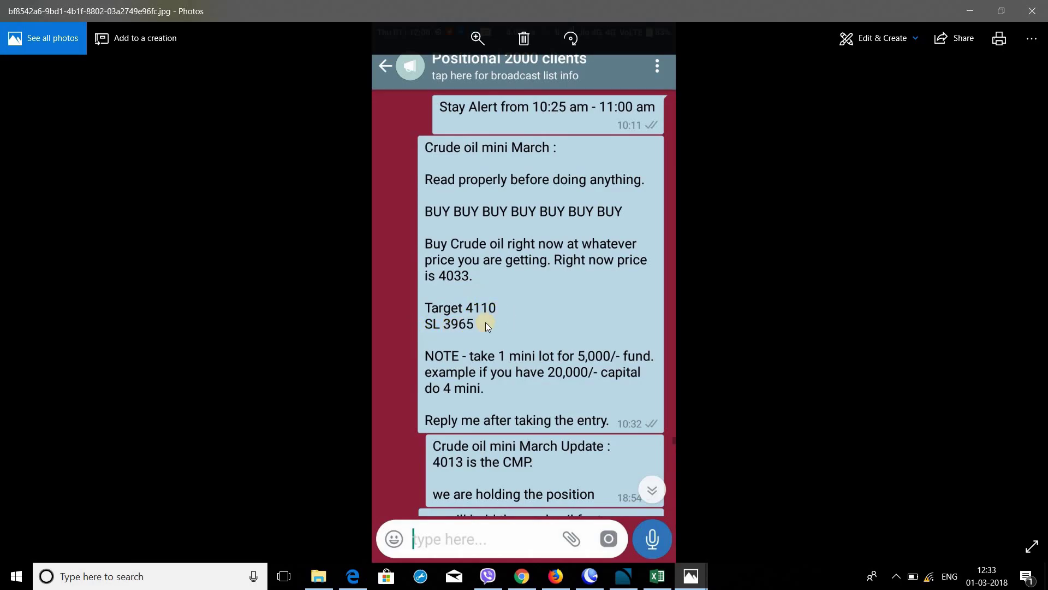
Recheck the call picture and enter 19th feb and crude oil mini as the row 5 date and commodity in Excel.
{"action": "left_click", "coordinate": [657, 576]}
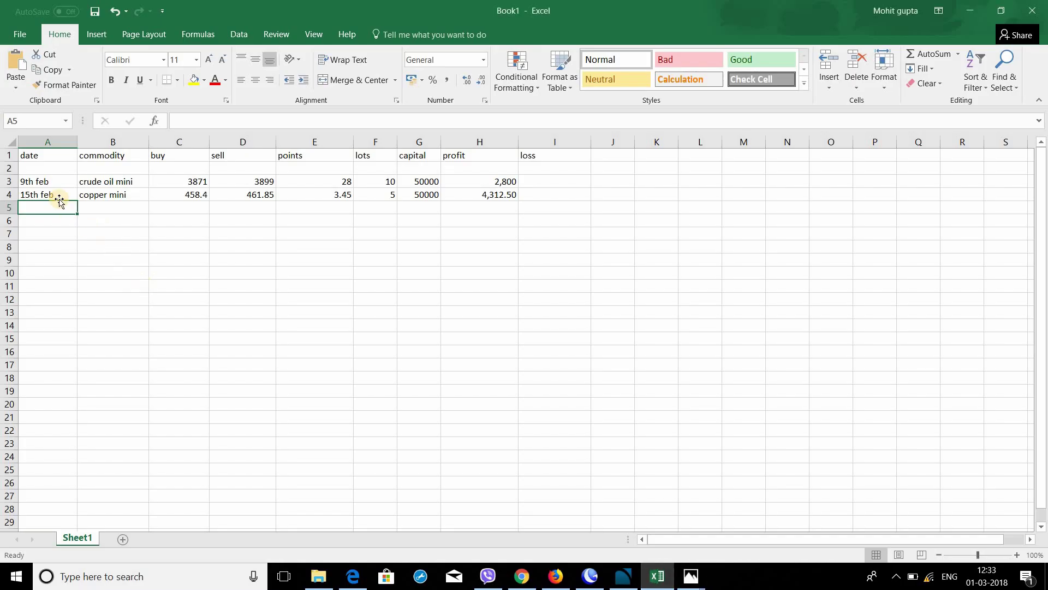
{"action": "left_click", "coordinate": [690, 576]}
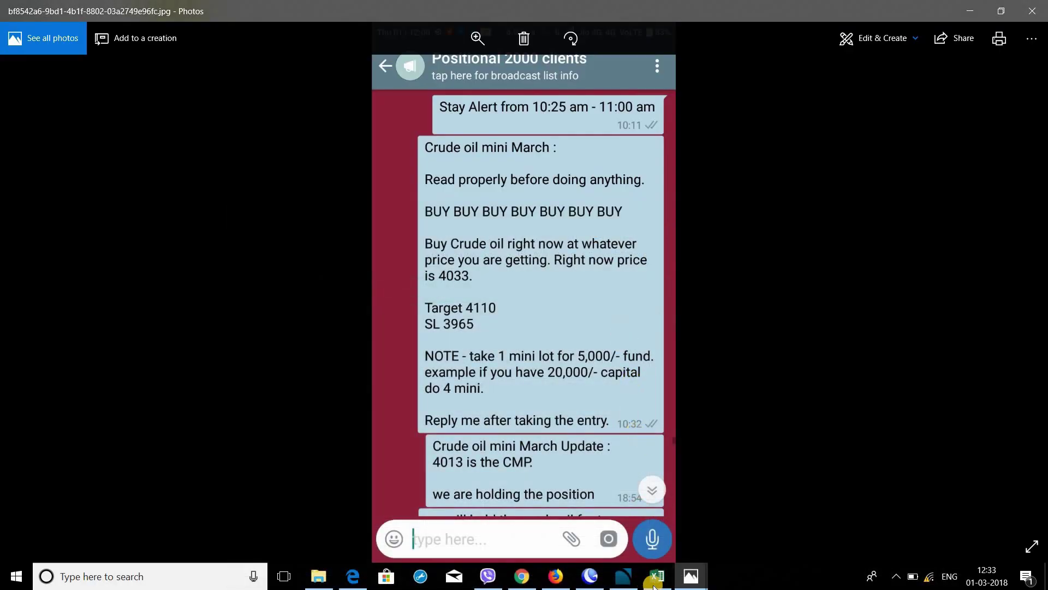
{"action": "key", "text": "alt+Tab"}
{"action": "left_click", "coordinate": [42, 205]}
{"action": "type", "text": "19th feb"}
{"action": "key", "text": "Tab"}
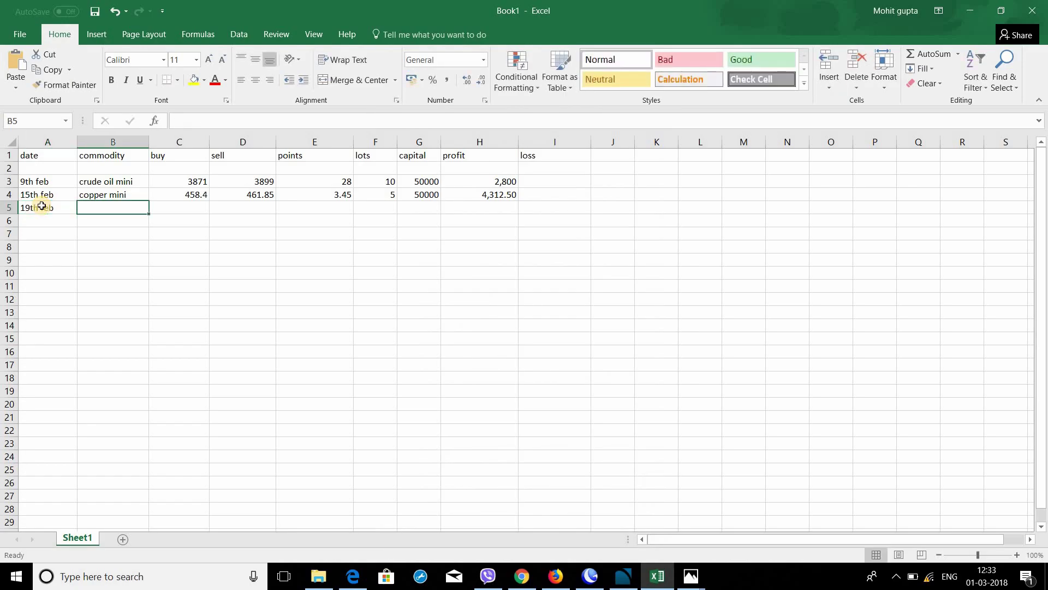
{"action": "type", "text": "crude oil mini"}
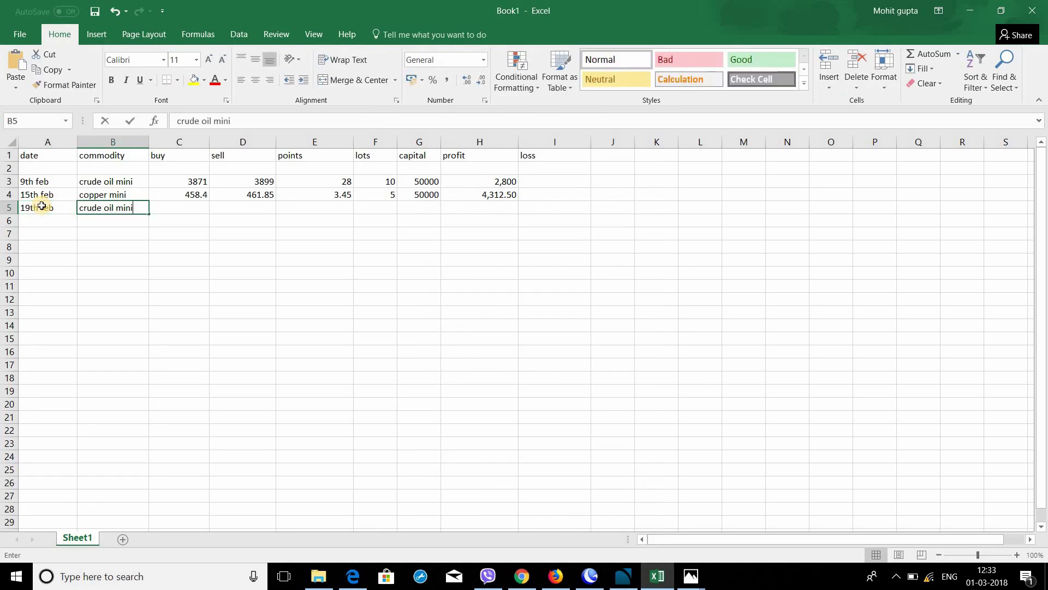
Enter 10 lots and a buy price of 4033 for the crude oil mini trade in row 5.
{"action": "key", "text": "Tab"}
{"action": "key", "text": "Tab"}
{"action": "key", "text": "Tab"}
{"action": "key", "text": "Tab"}
{"action": "type", "text": "10"}
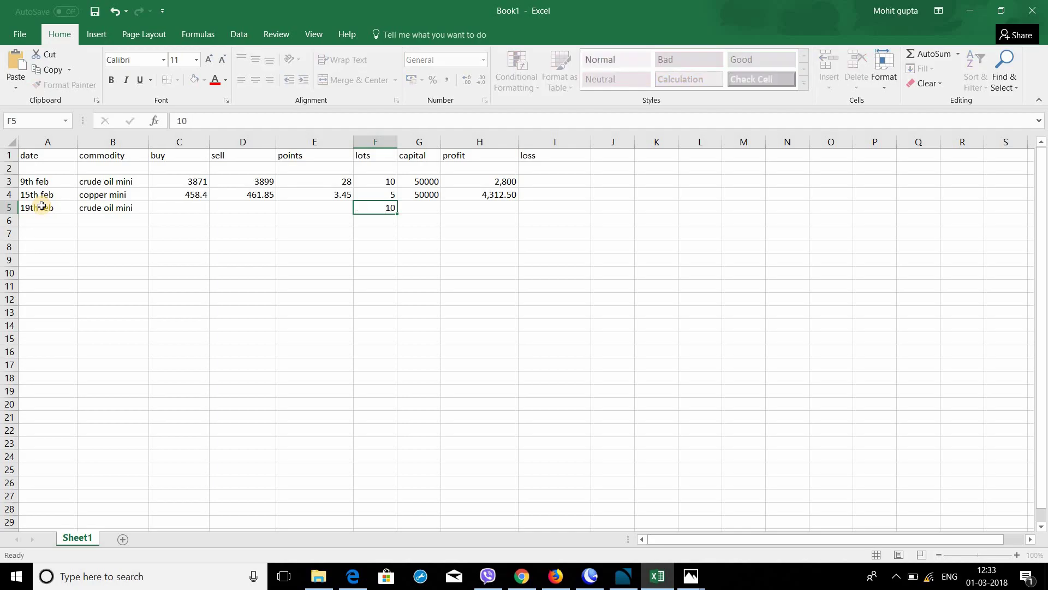
{"action": "key", "text": "Left"}
{"action": "key", "text": "Left"}
{"action": "key", "text": "Left"}
{"action": "key", "text": "Left"}
{"action": "key", "text": "Right"}
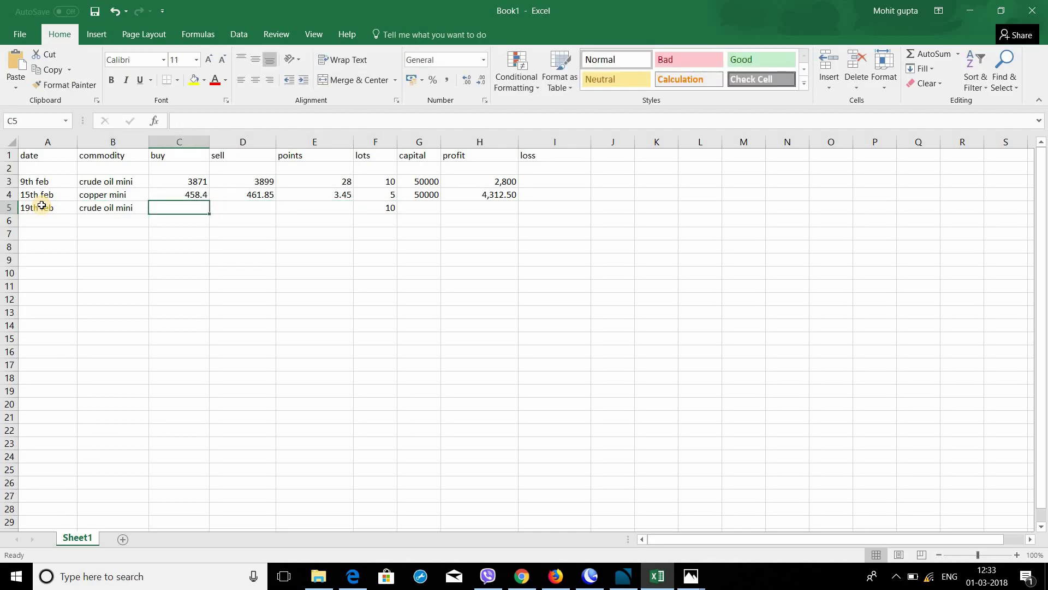
{"action": "type", "text": "4033"}
{"action": "key", "text": "Tab"}
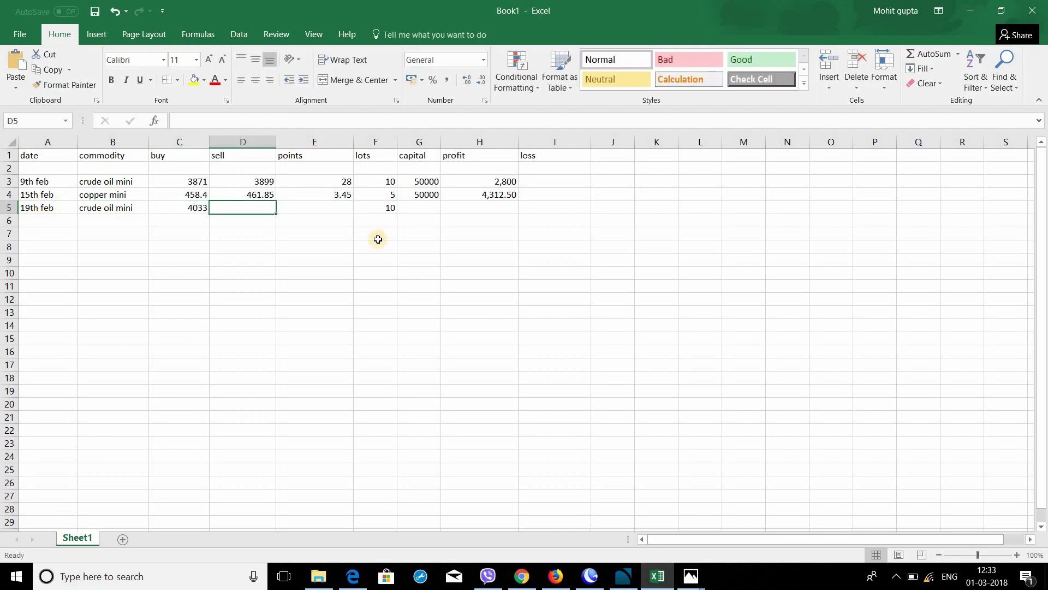
Close the old copper chat picture in Photos and review the crude oil mini March call and its stop-loss exit messages.
{"action": "left_click", "coordinate": [690, 576]}
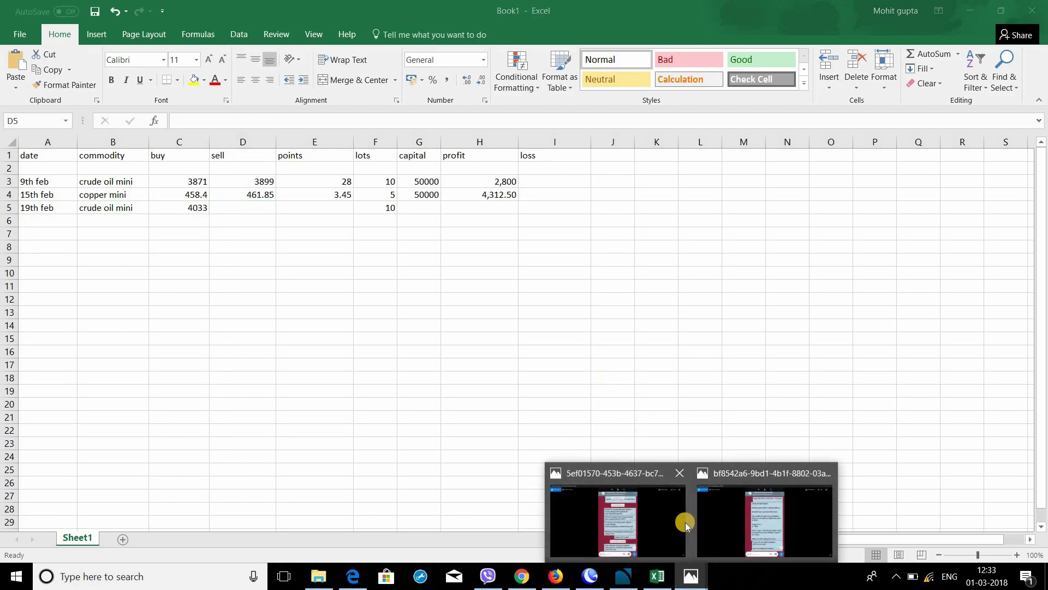
{"action": "left_click", "coordinate": [640, 522]}
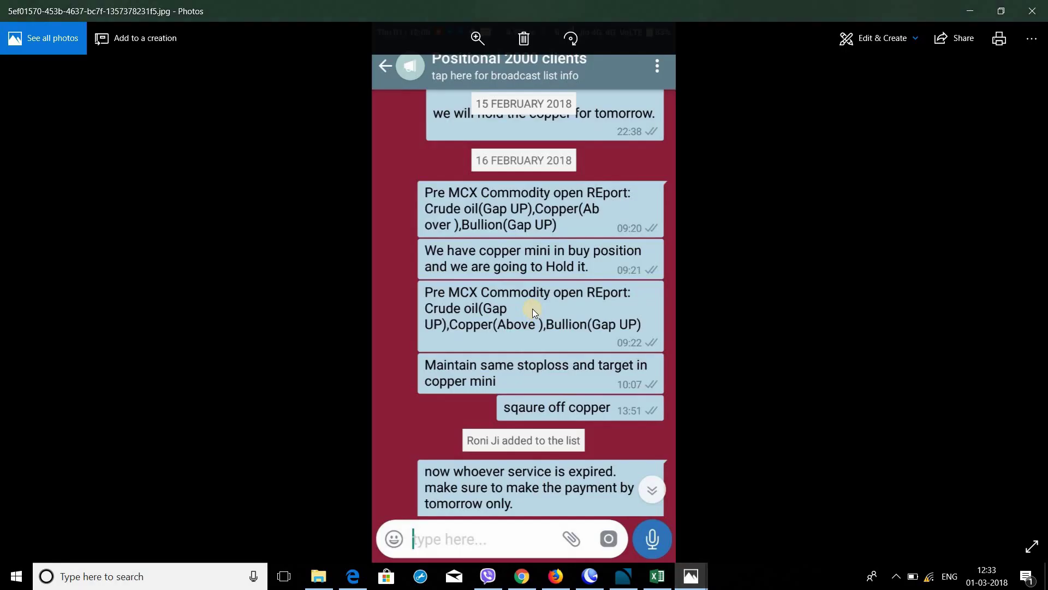
{"action": "scroll", "coordinate": [569, 310], "scroll_direction": "down", "scroll_amount": 1}
{"action": "left_click", "coordinate": [692, 574]}
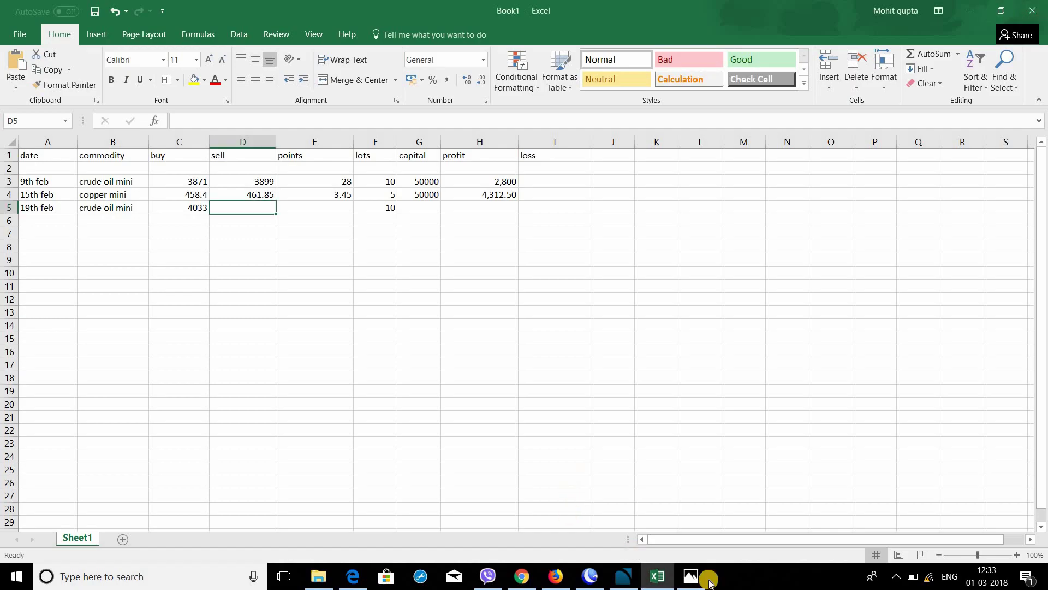
{"action": "right_click", "coordinate": [692, 573]}
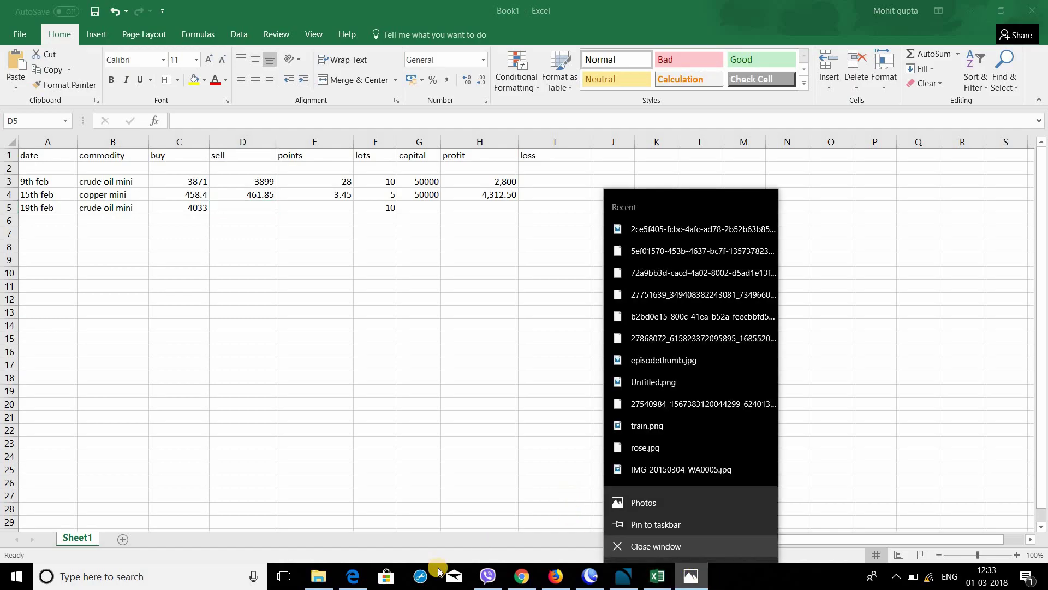
{"action": "left_click", "coordinate": [692, 550]}
{"action": "left_click", "coordinate": [310, 578]}
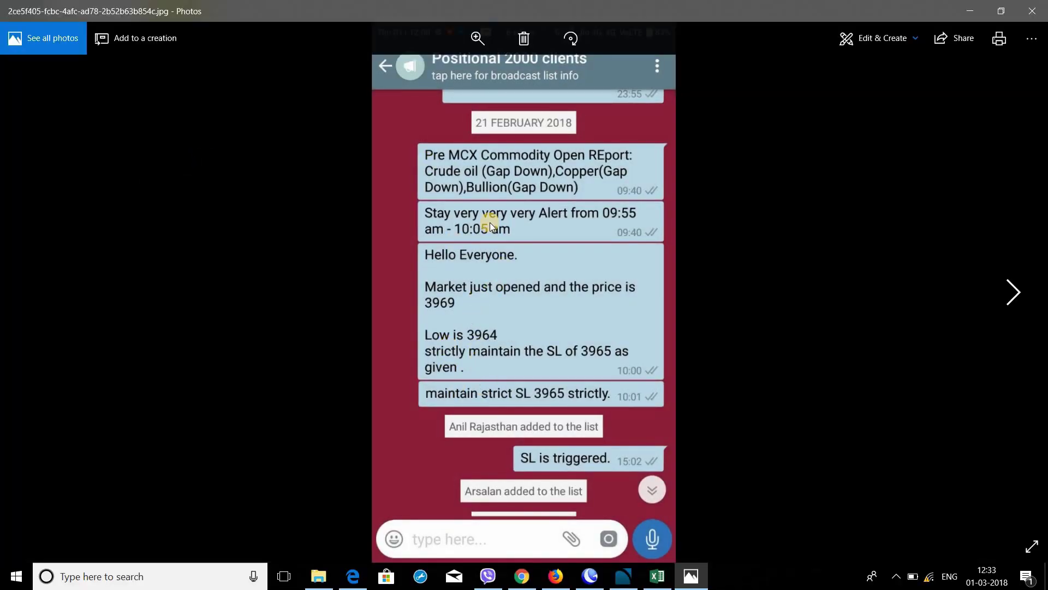
{"action": "key", "text": "Right"}
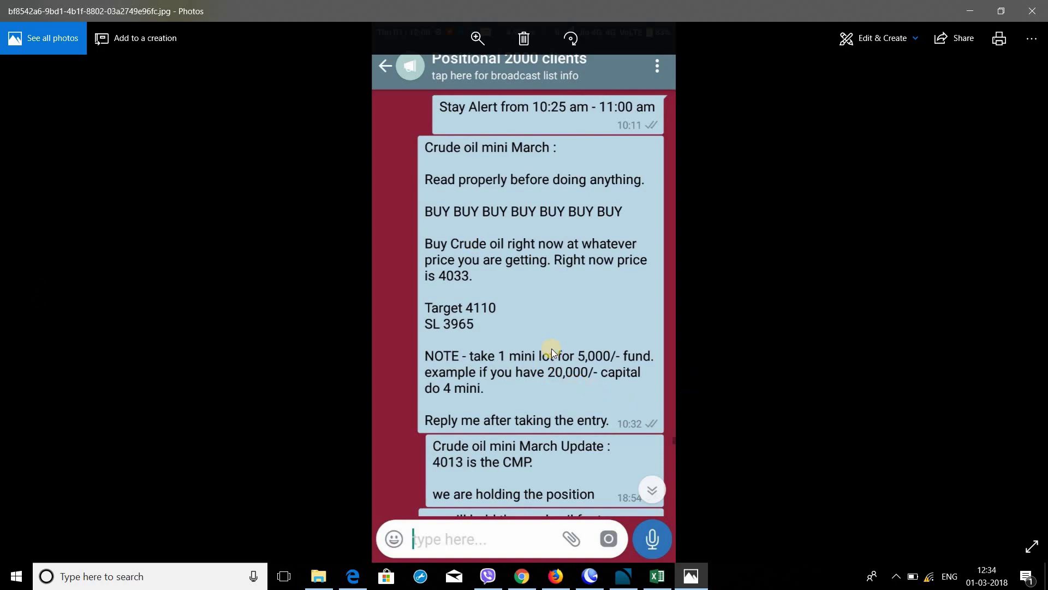
{"action": "scroll", "coordinate": [551, 349], "scroll_direction": "down", "scroll_amount": 1}
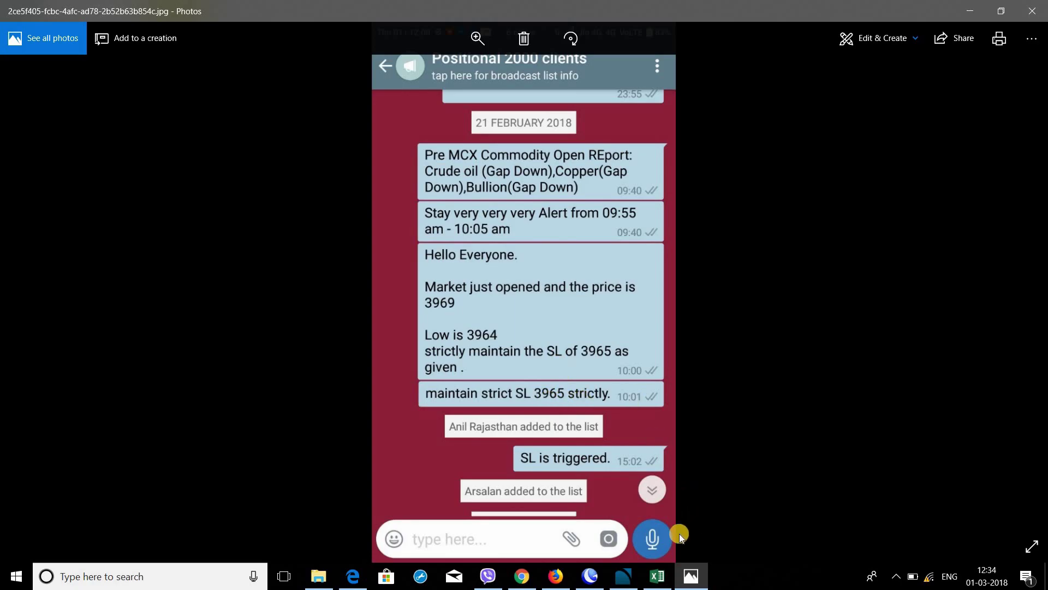
Return to Excel and enter a sell price of 3965 and 68 points for the crude oil mini trade in row 5.
{"action": "left_click", "coordinate": [657, 576]}
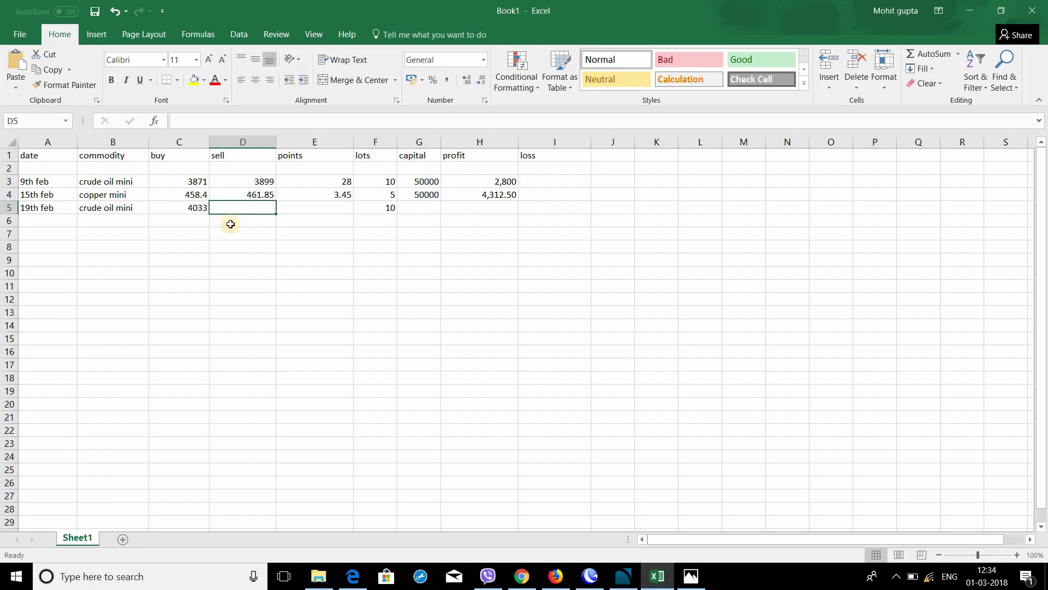
{"action": "type", "text": "3965"}
{"action": "key", "text": "Tab"}
{"action": "key", "text": "Tab"}
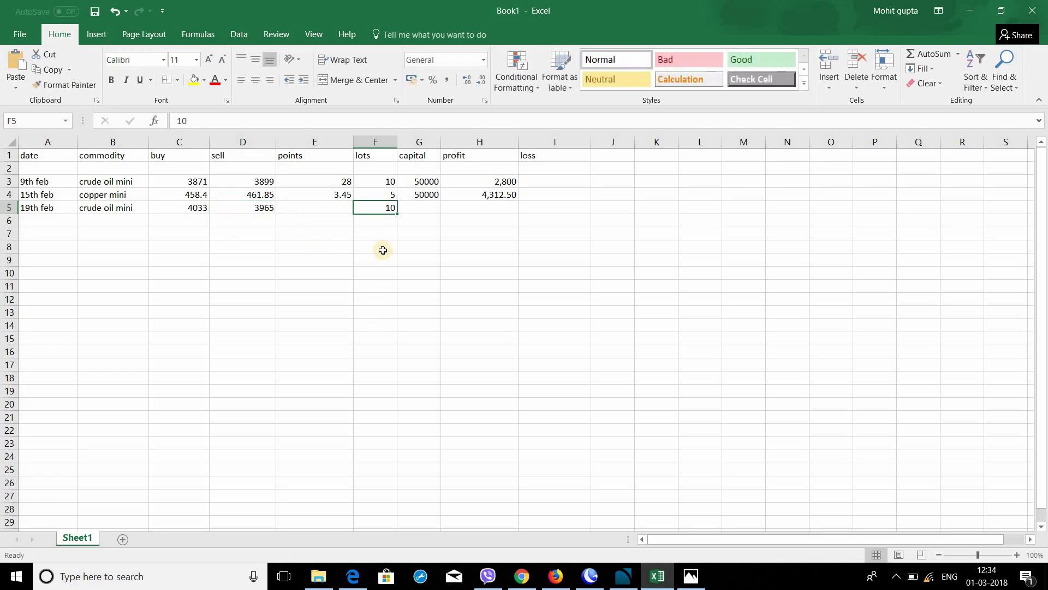
{"action": "left_click", "coordinate": [334, 210]}
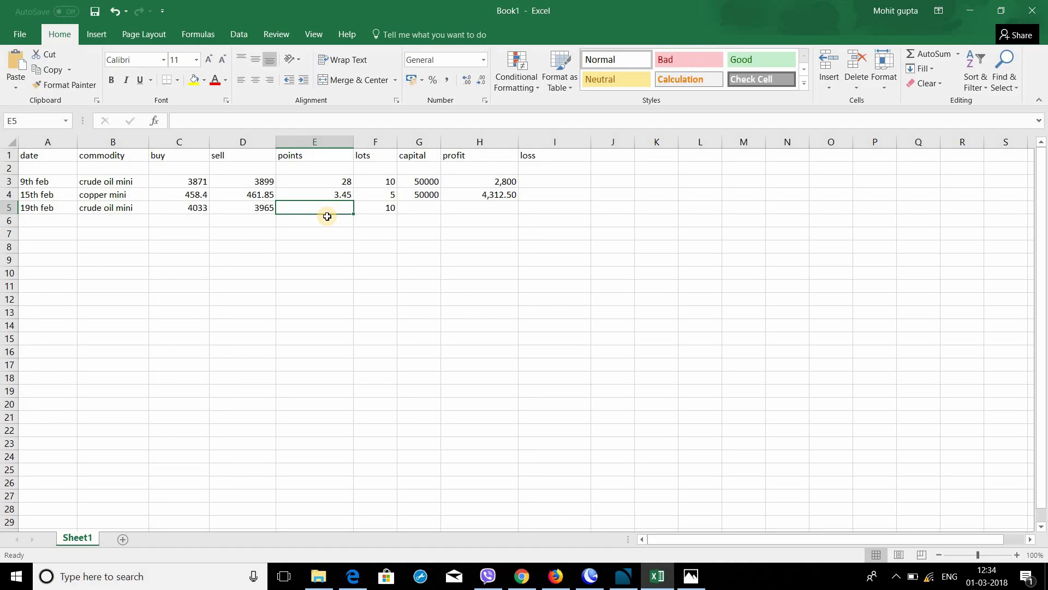
{"action": "type", "text": "68"}
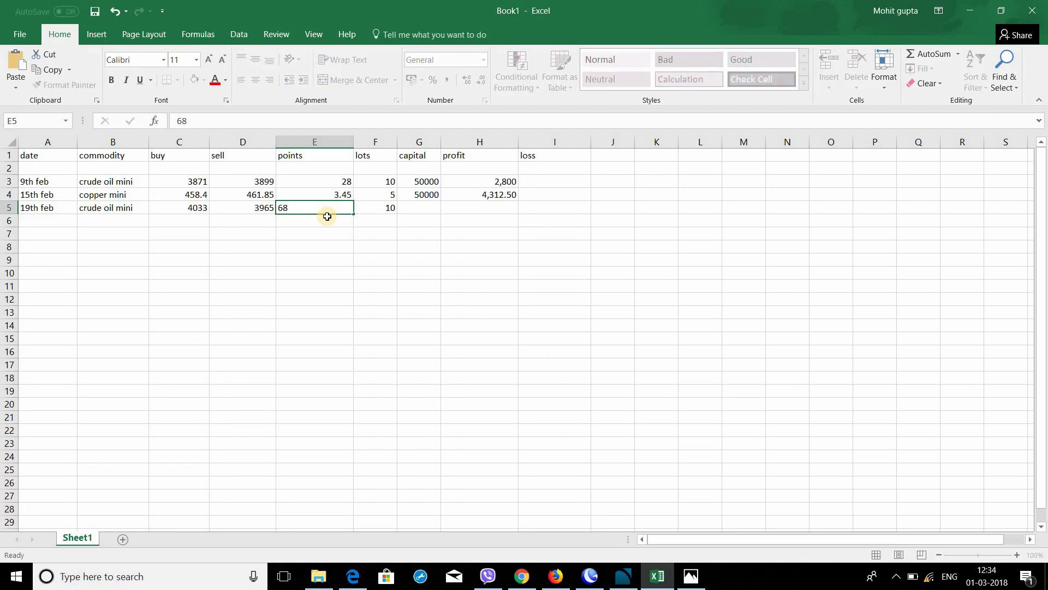
{"action": "key", "text": "Tab"}
{"action": "key", "text": "Tab"}
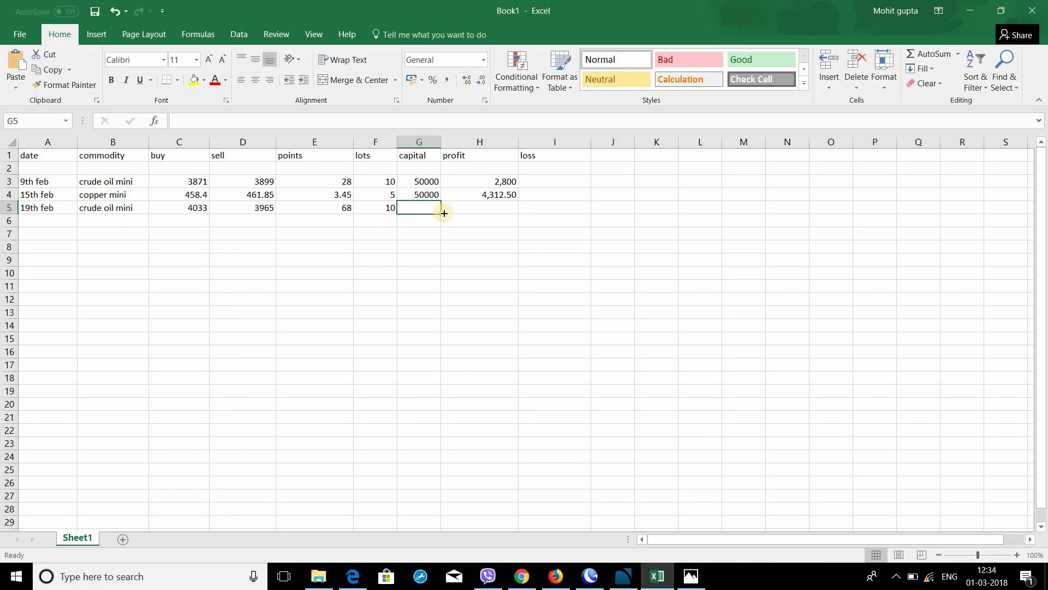
{"action": "type", "text": "6,800"}
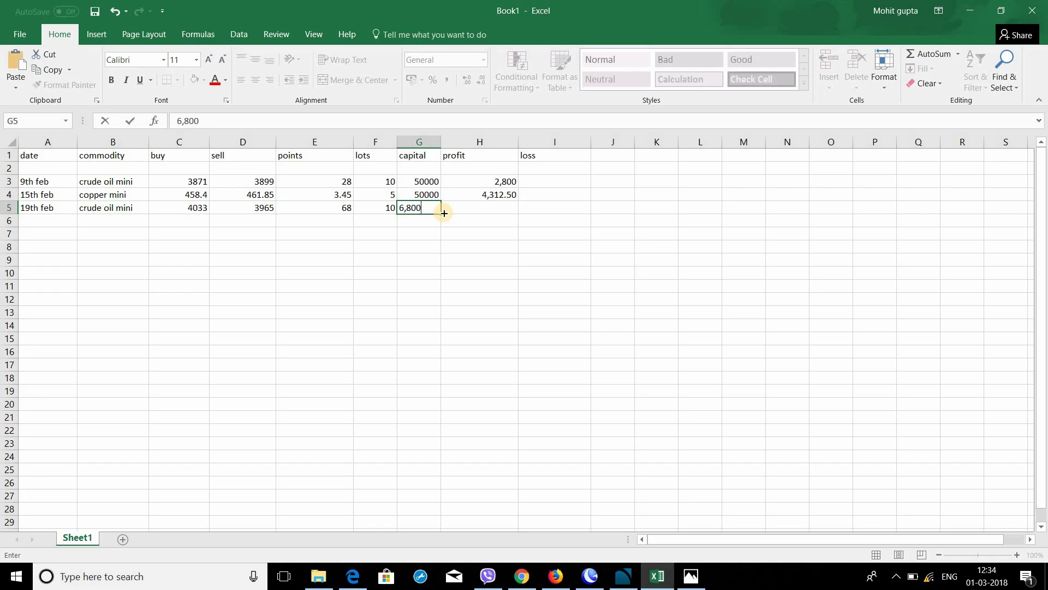
{"action": "key", "text": "BackSpace"}
{"action": "key", "text": "BackSpace"}
{"action": "key", "text": "BackSpace"}
{"action": "key", "text": "BackSpace"}
{"action": "key", "text": "BackSpace"}
Enter a capital of 50000 and a loss of 6,800 for the row 5 trade, and select cell A6.
{"action": "type", "text": "50000"}
{"action": "key", "text": "Tab"}
{"action": "key", "text": "Tab"}
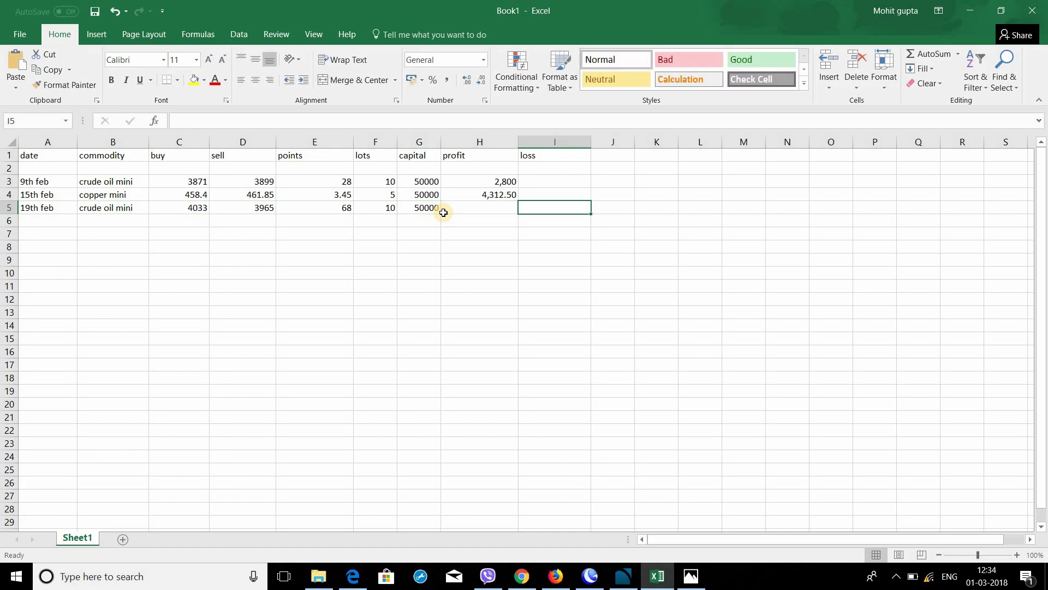
{"action": "type", "text": "6,800"}
{"action": "key", "text": "Return"}
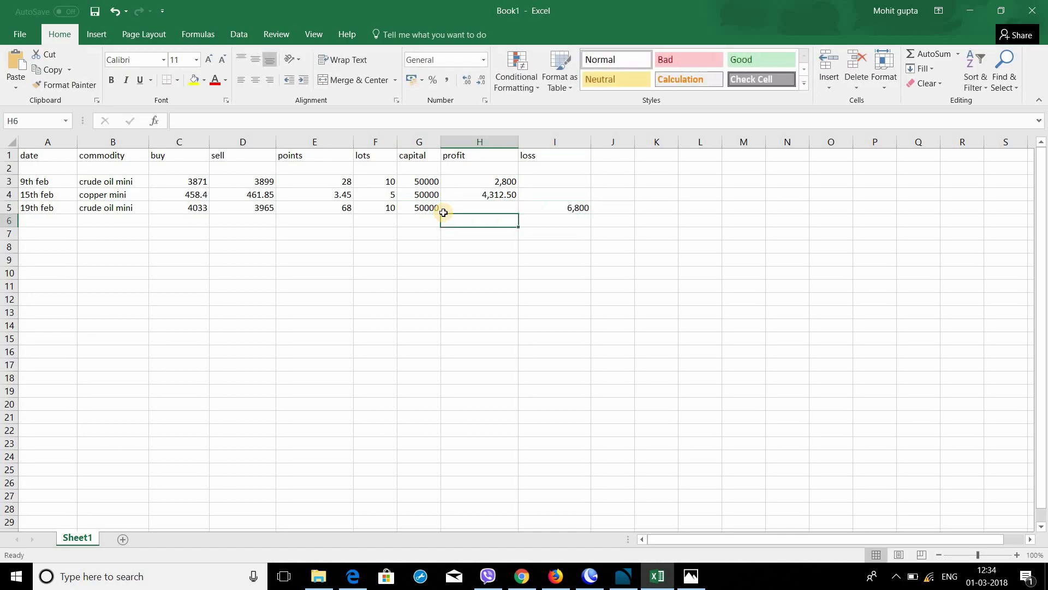
{"action": "key", "text": "Home"}
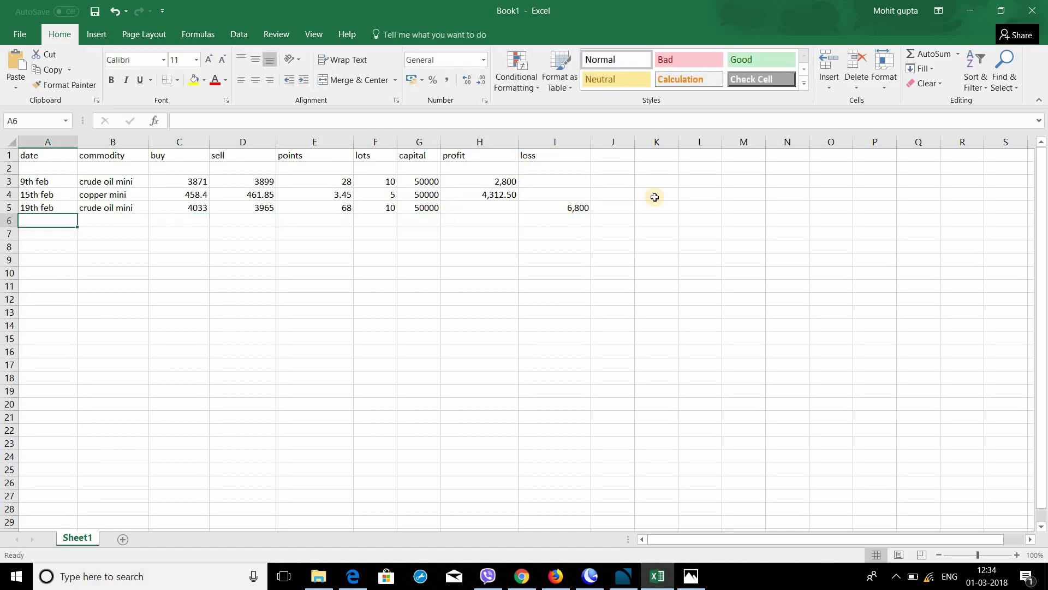
Close the old picture, open the 25th folder's chat pictures from File Explorer and read the copper mini April buy call.
{"action": "right_click", "coordinate": [687, 577]}
{"action": "left_click", "coordinate": [636, 554]}
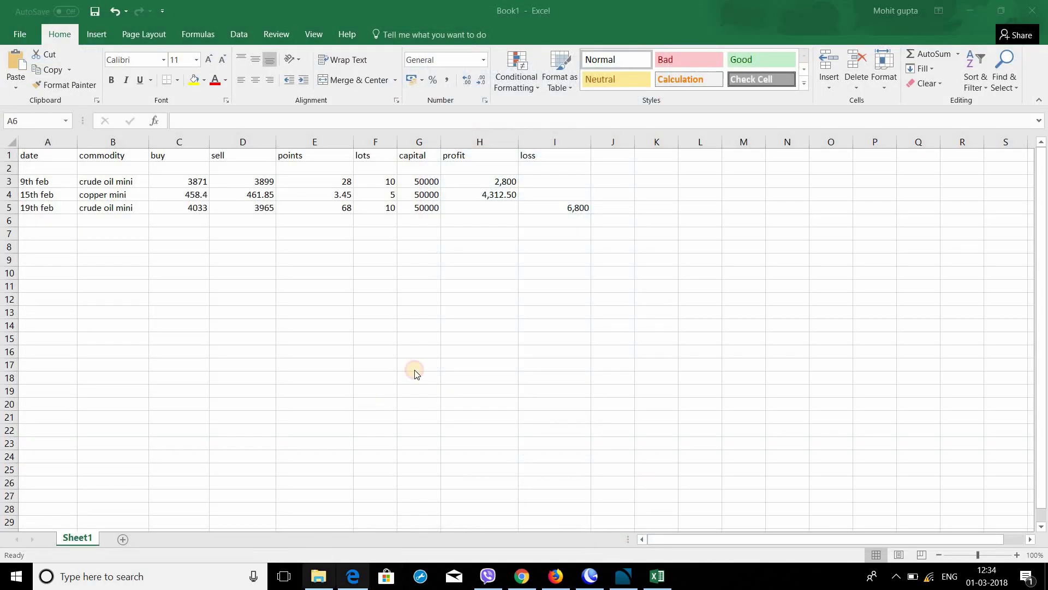
{"action": "left_click", "coordinate": [318, 576]}
{"action": "left_click", "coordinate": [12, 105]}
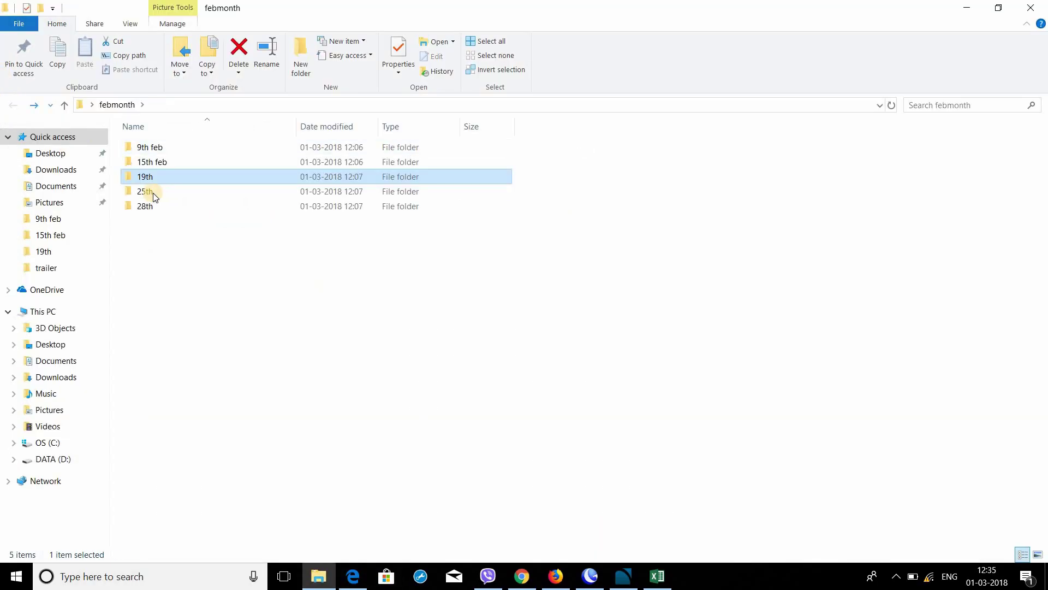
{"action": "left_click", "coordinate": [155, 194]}
{"action": "double_click", "coordinate": [155, 195]}
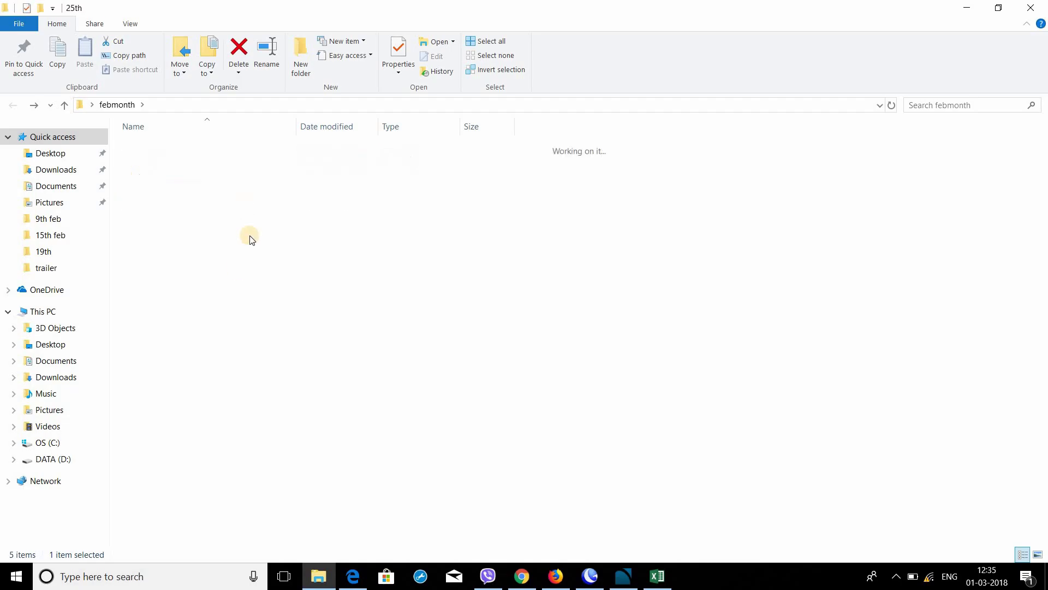
{"action": "right_click", "coordinate": [203, 295]}
{"action": "key", "text": "Escape"}
{"action": "left_click", "coordinate": [162, 143]}
{"action": "double_click", "coordinate": [161, 143]}
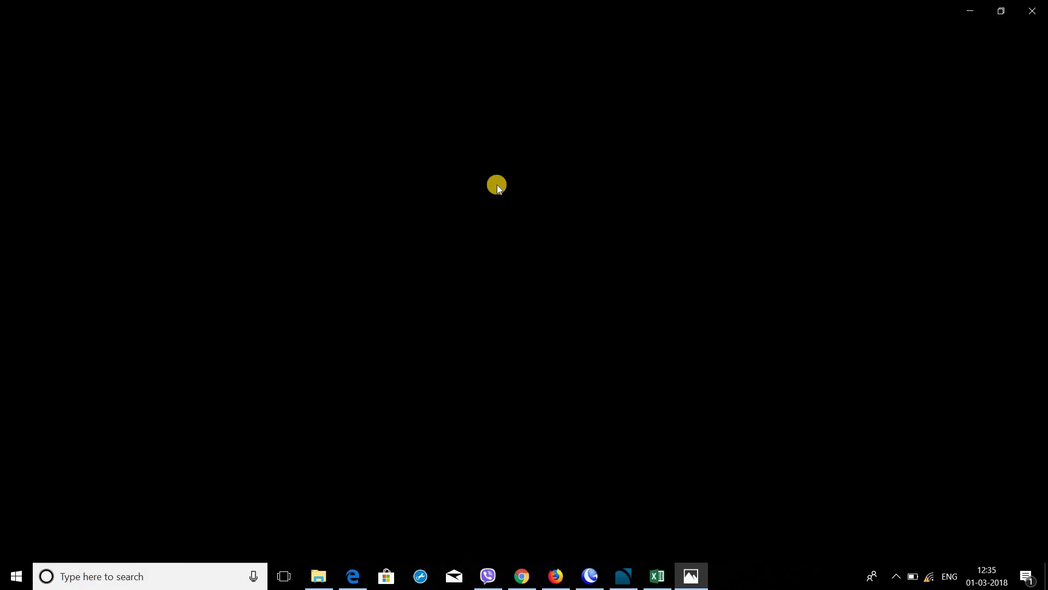
{"action": "key", "text": "Right"}
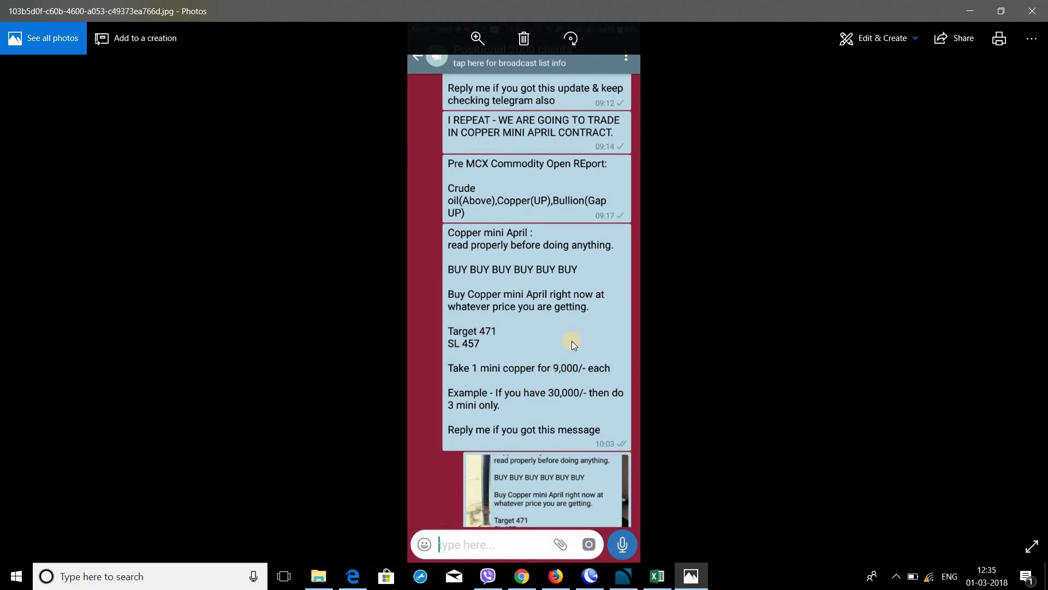
Return to Excel and enter 25th feb and copper mini as the row 6 date and commodity.
{"action": "left_click", "coordinate": [657, 575]}
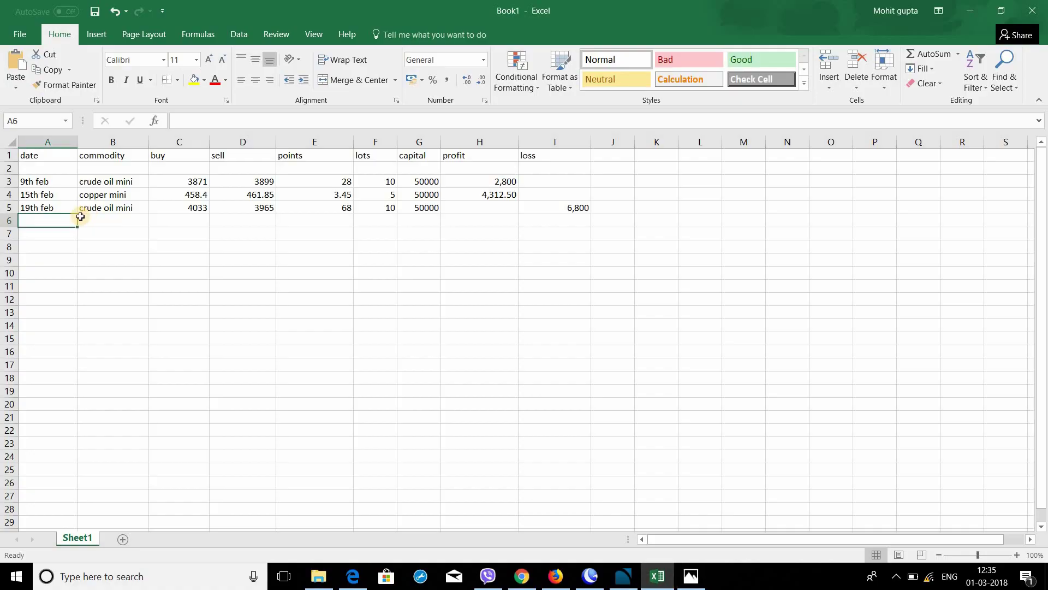
{"action": "type", "text": "25th feb"}
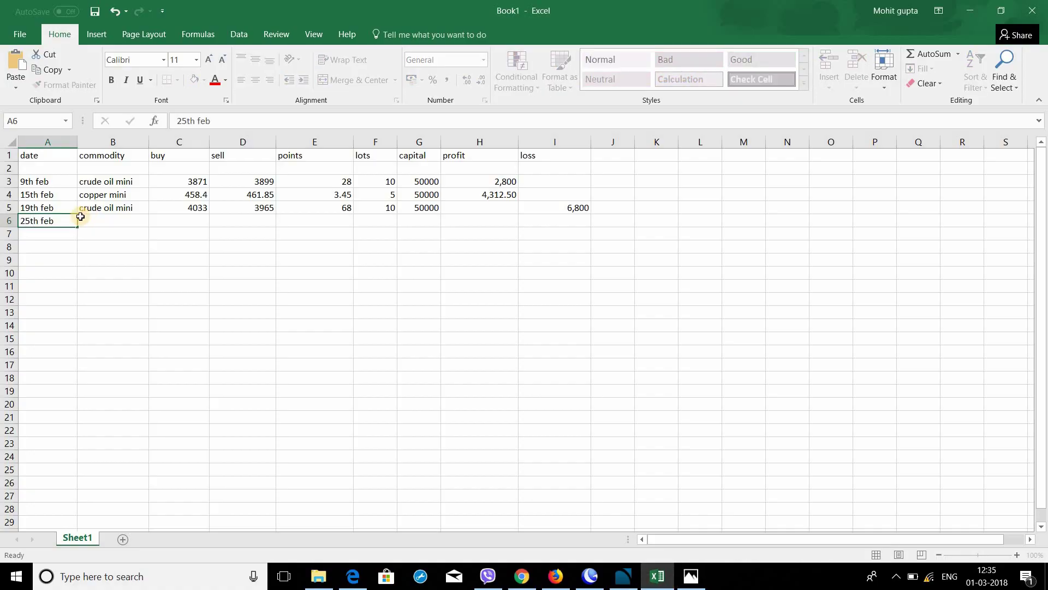
{"action": "key", "text": "Tab"}
{"action": "type", "text": "copper mini"}
{"action": "key", "text": "Tab"}
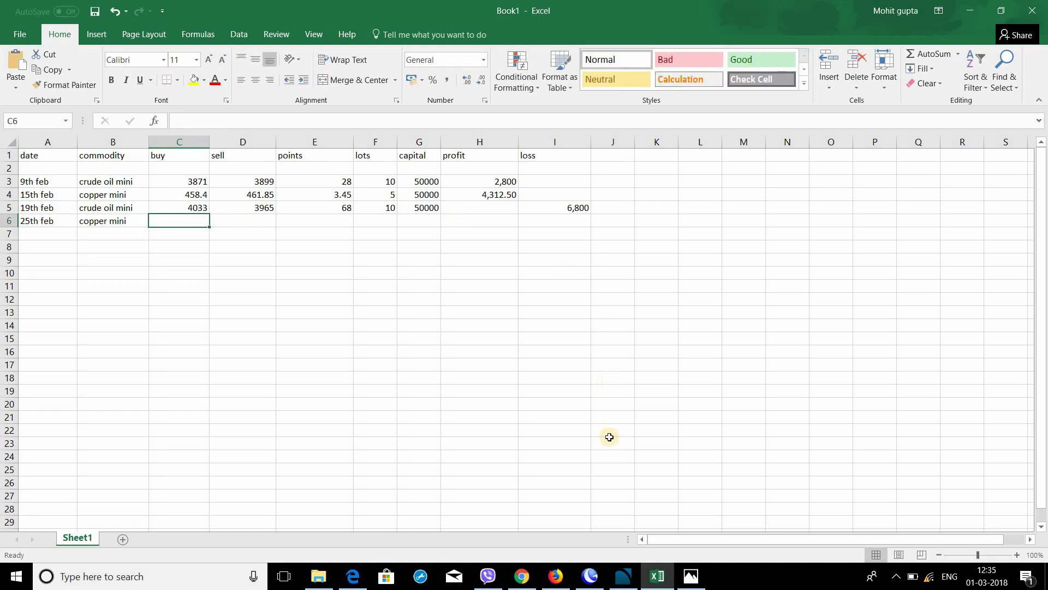
Recheck the copper mini April call picture and enter a buy price of 464.40 in row 6.
{"action": "left_click", "coordinate": [666, 578]}
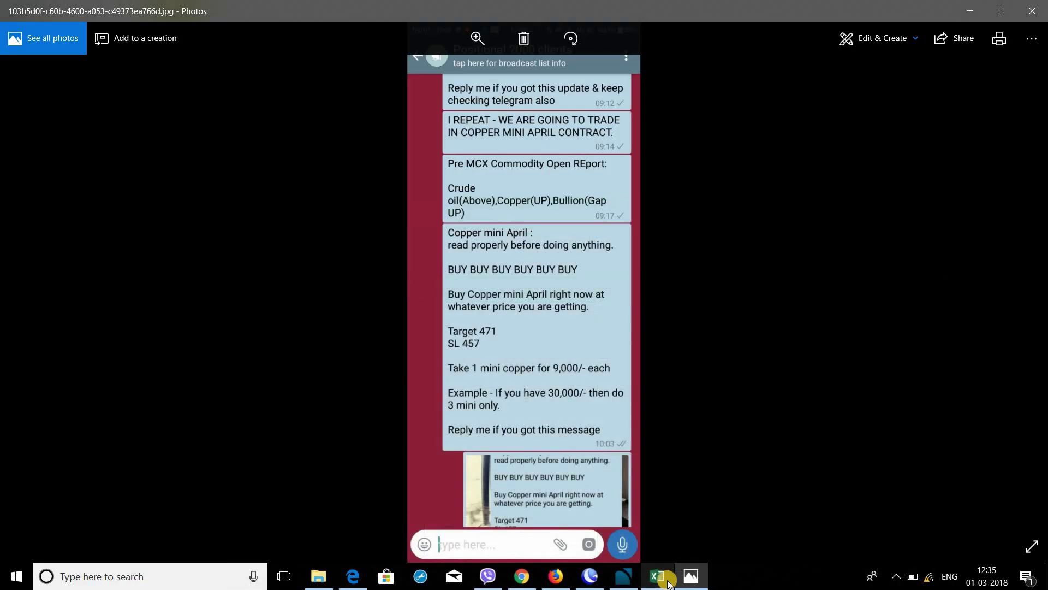
{"action": "left_click", "coordinate": [667, 583]}
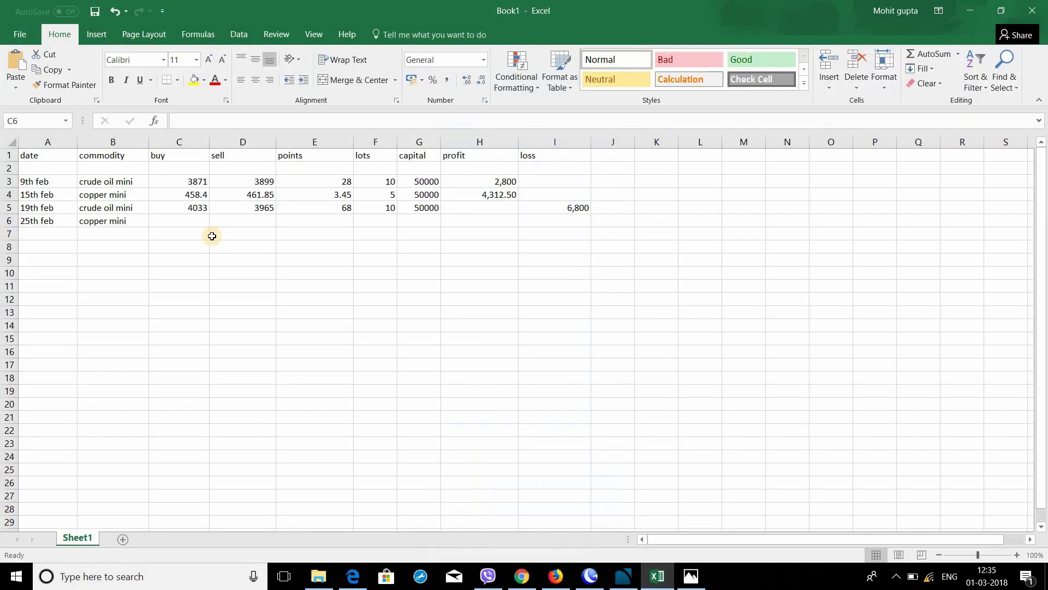
{"action": "left_click", "coordinate": [171, 219]}
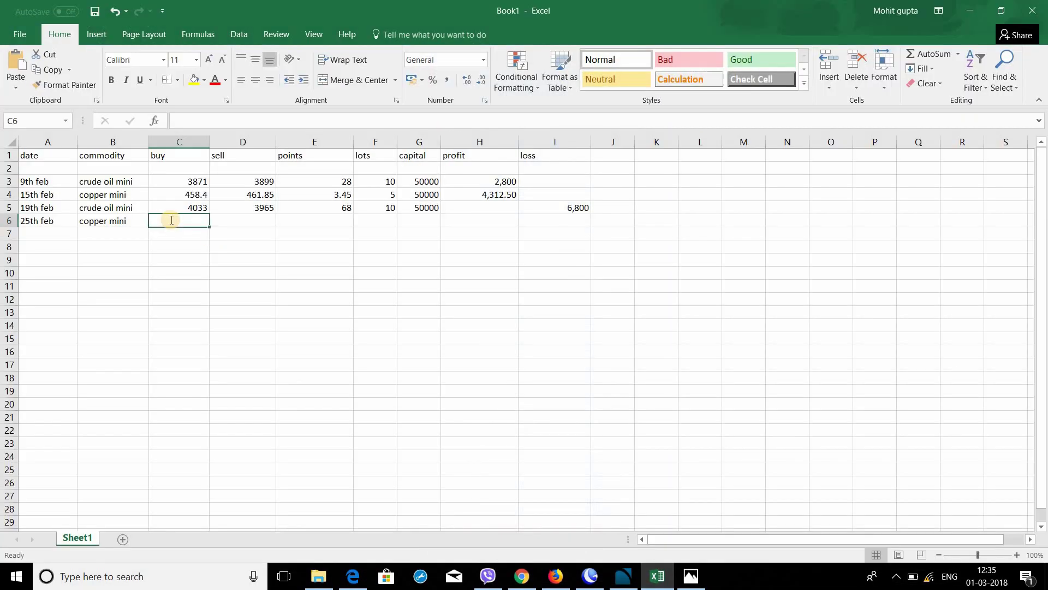
{"action": "type", "text": "46"}
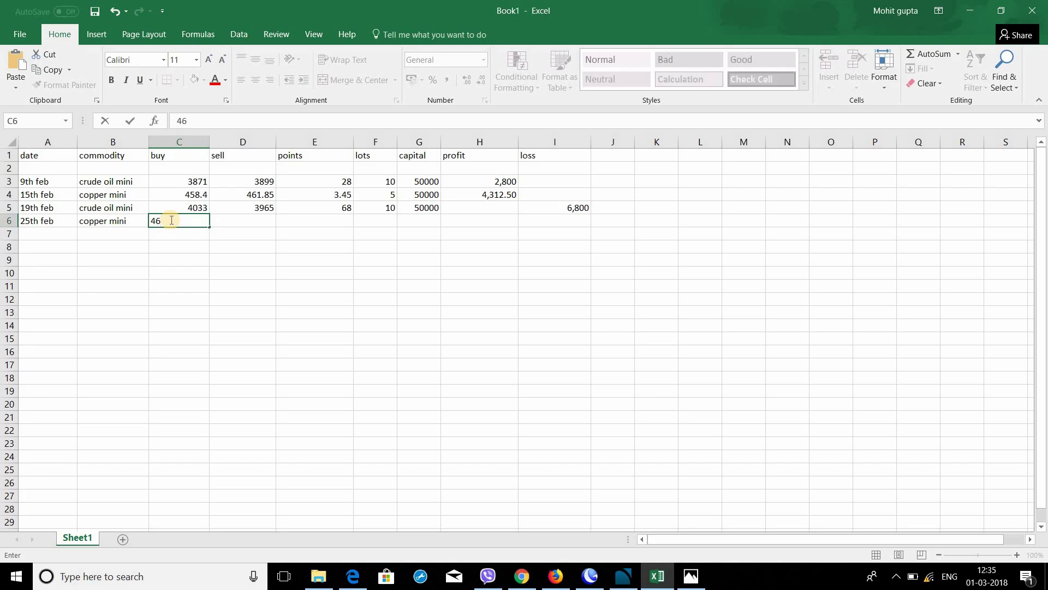
{"action": "type", "text": "4.40"}
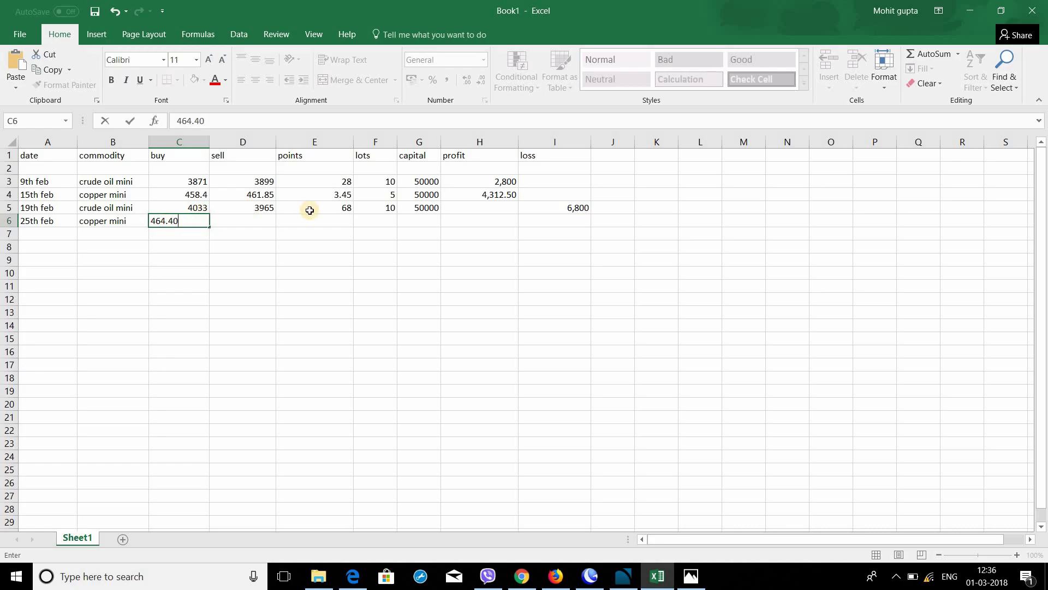
{"action": "key", "text": "Tab"}
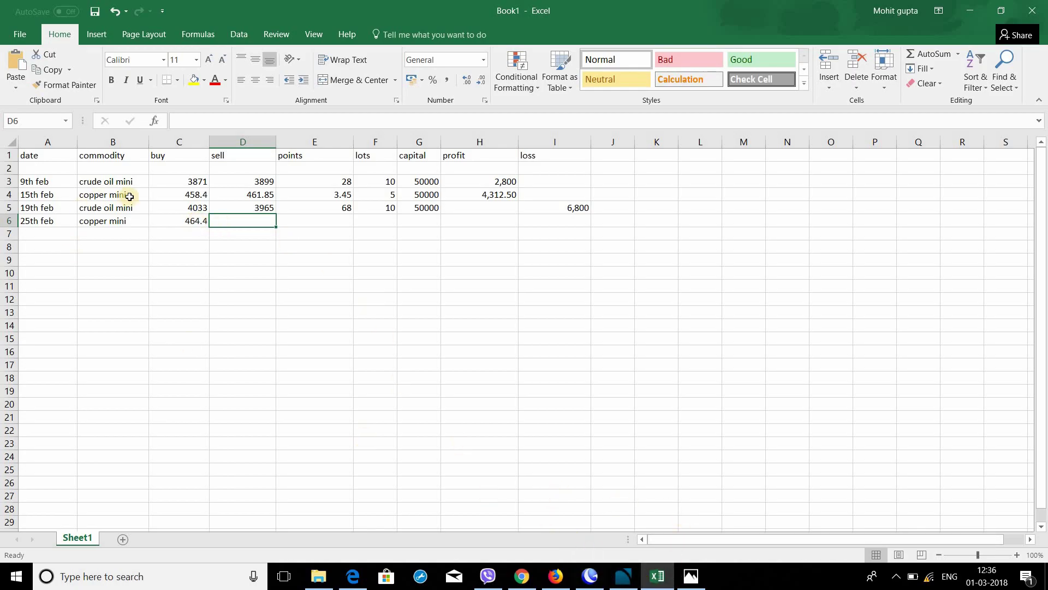
Check the copper exit message in the chat pictures, return to Excel and enter a sell price of 466.75 in row 6.
{"action": "left_click", "coordinate": [200, 224]}
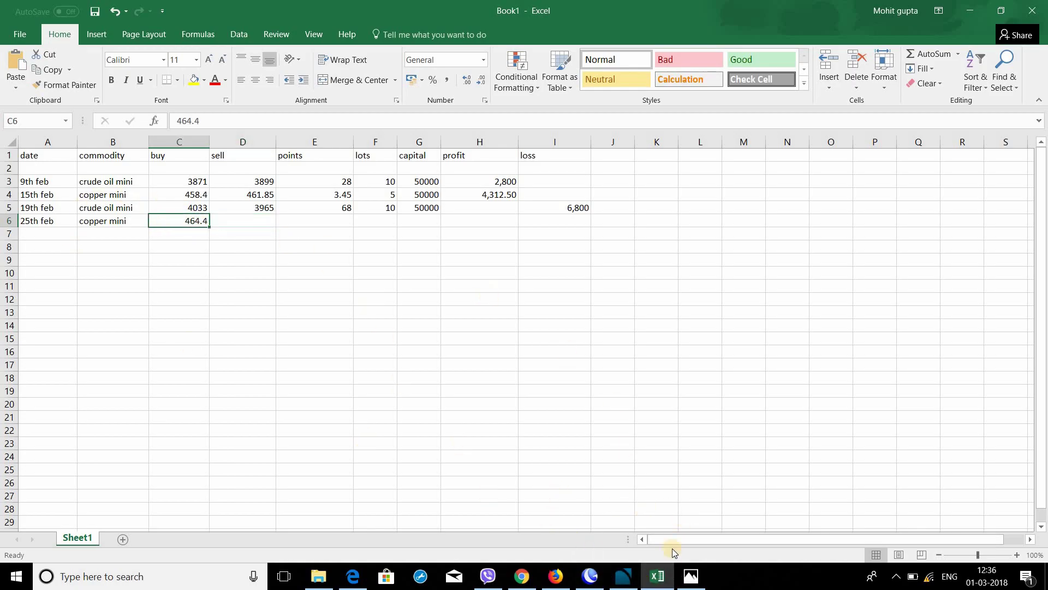
{"action": "left_click", "coordinate": [691, 576]}
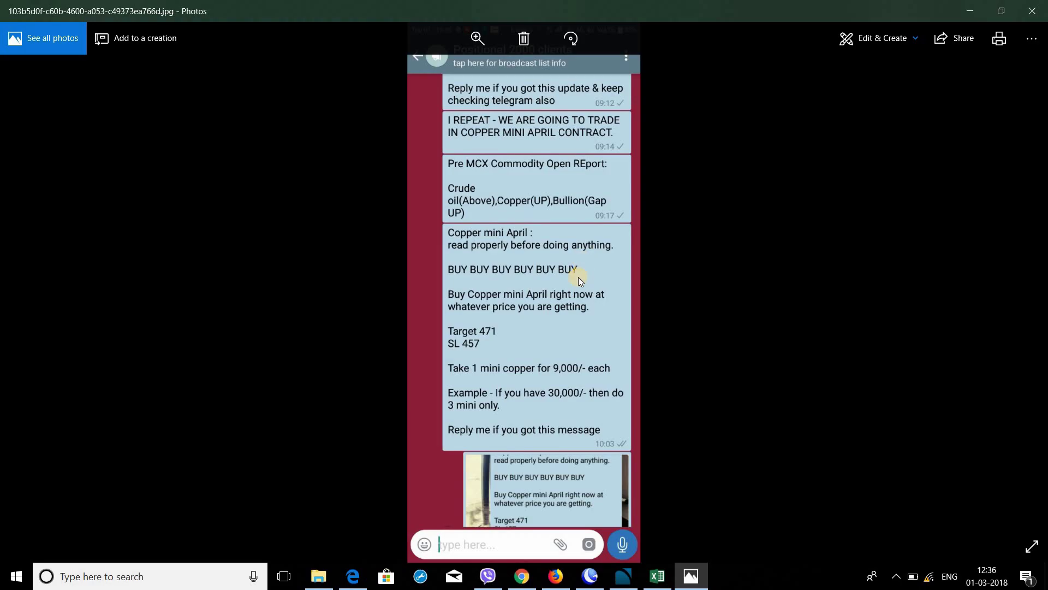
{"action": "key", "text": "Right"}
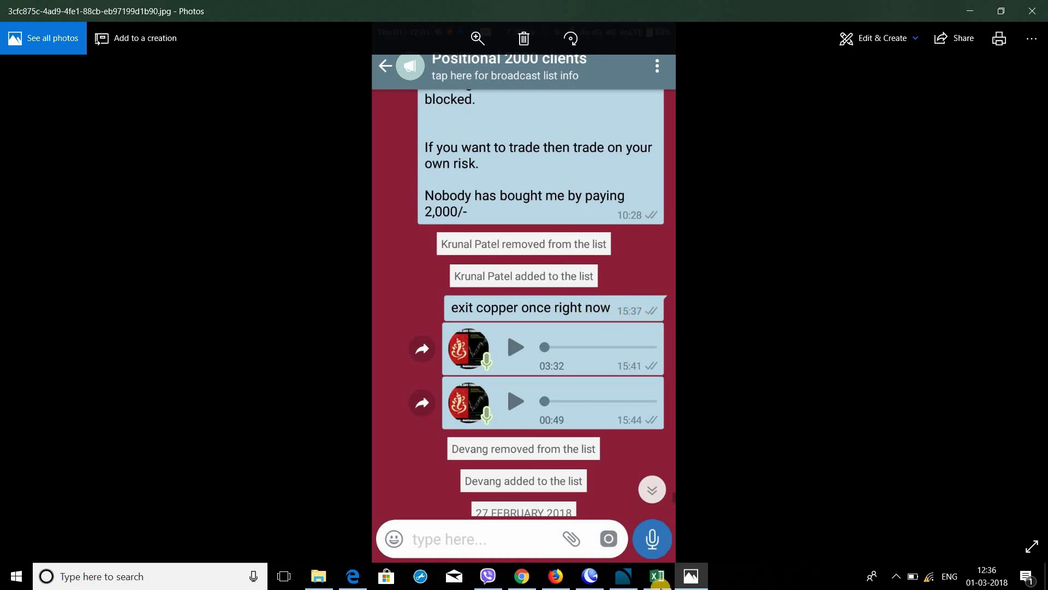
{"action": "key", "text": "alt+Tab"}
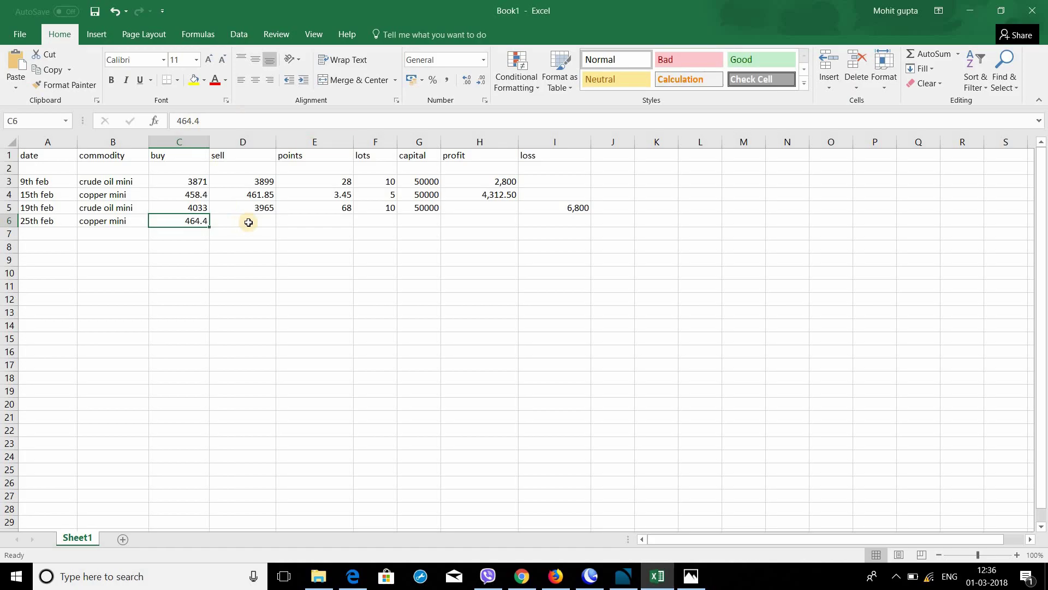
{"action": "left_click", "coordinate": [246, 220]}
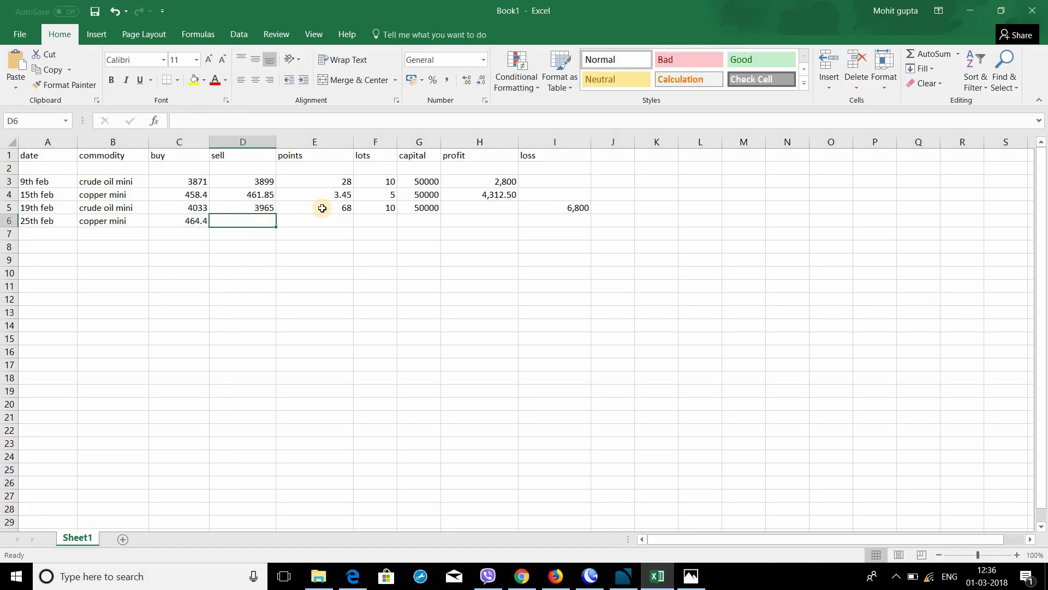
{"action": "type", "text": "366."}
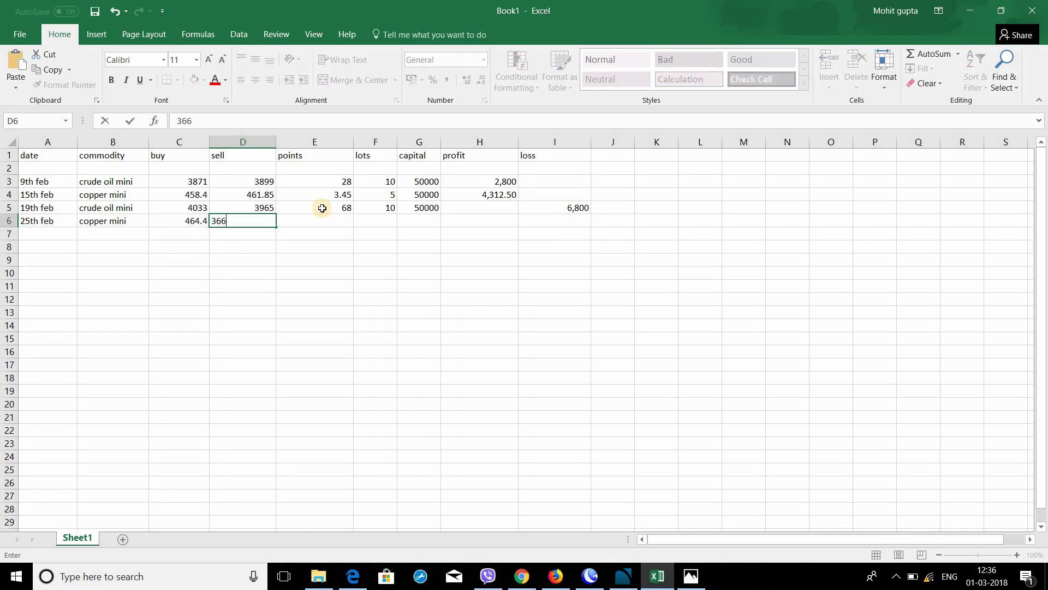
{"action": "key", "text": "BackSpace"}
{"action": "key", "text": "BackSpace"}
{"action": "key", "text": "BackSpace"}
{"action": "key", "text": "BackSpace"}
{"action": "type", "text": "466.75"}
{"action": "key", "text": "Tab"}
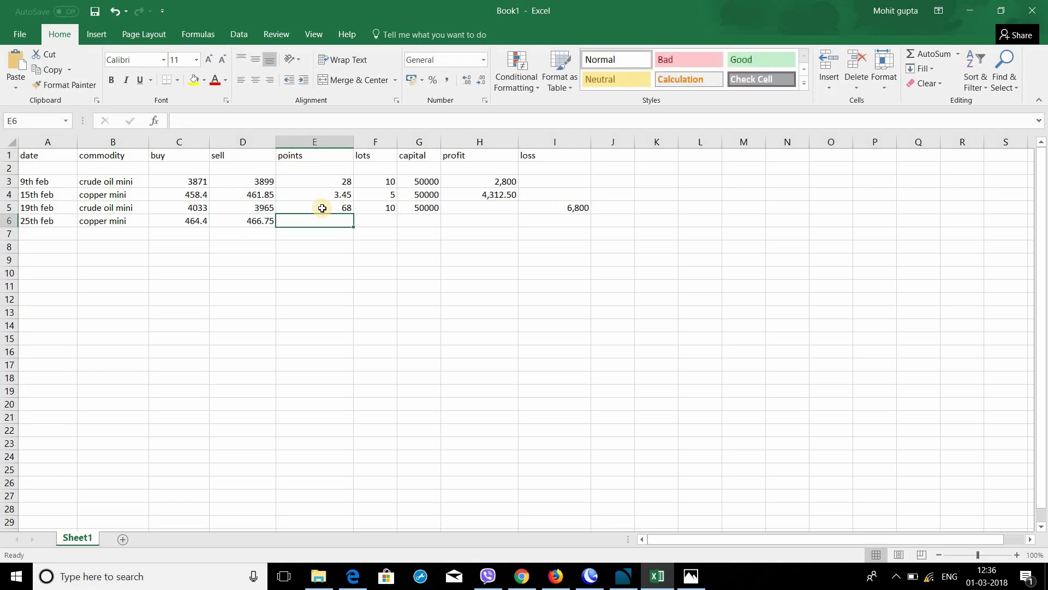
Enter a capital of 50000, 5 lots and 2.35 points for the row 6 trade.
{"action": "key", "text": "Tab"}
{"action": "key", "text": "Tab"}
{"action": "type", "text": "50000"}
{"action": "key", "text": "Left"}
{"action": "type", "text": "5"}
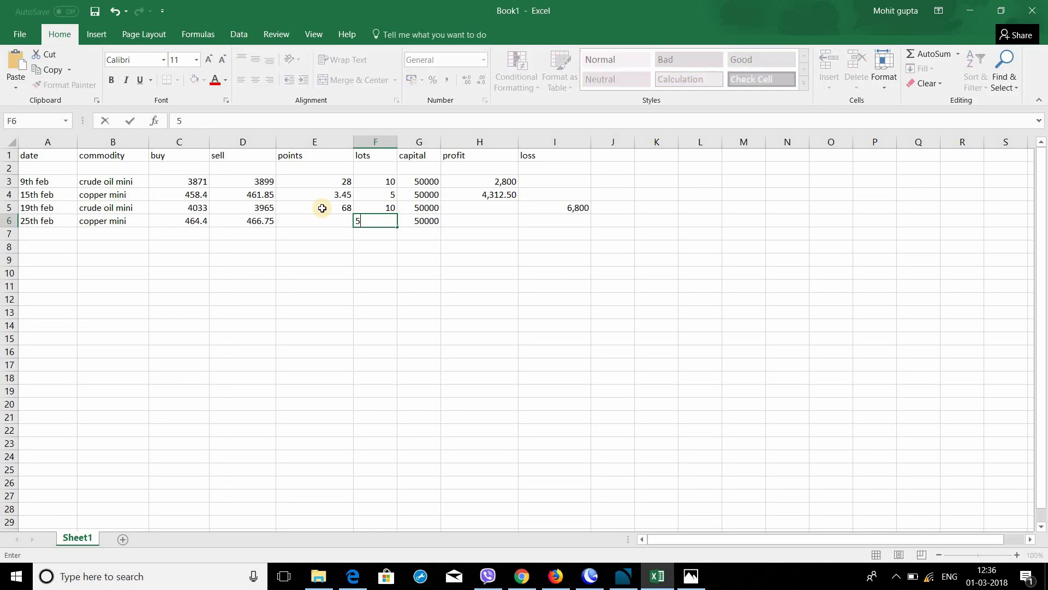
{"action": "key", "text": "Left"}
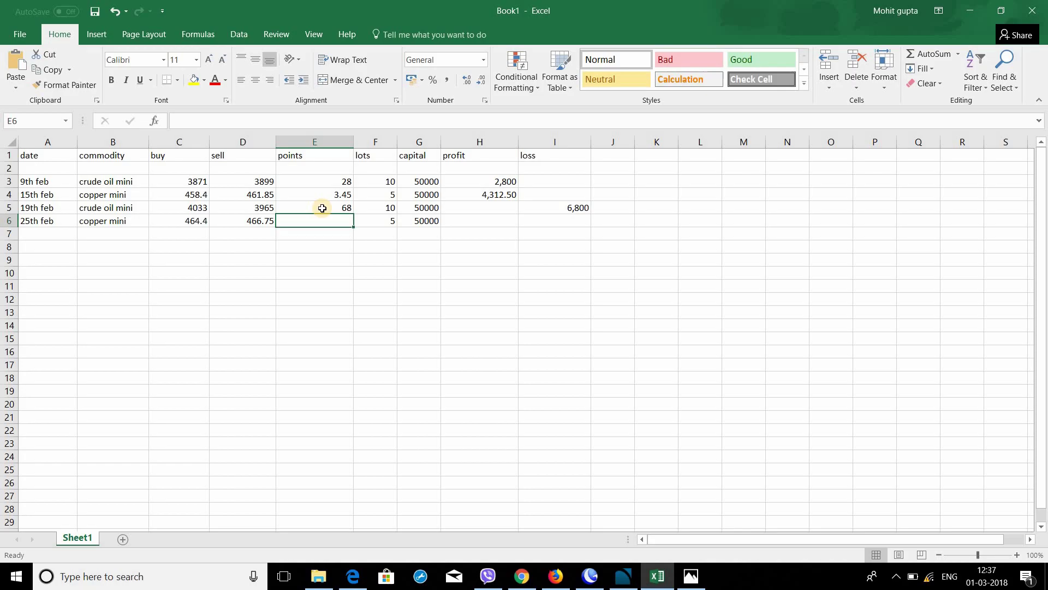
{"action": "type", "text": "2.3"}
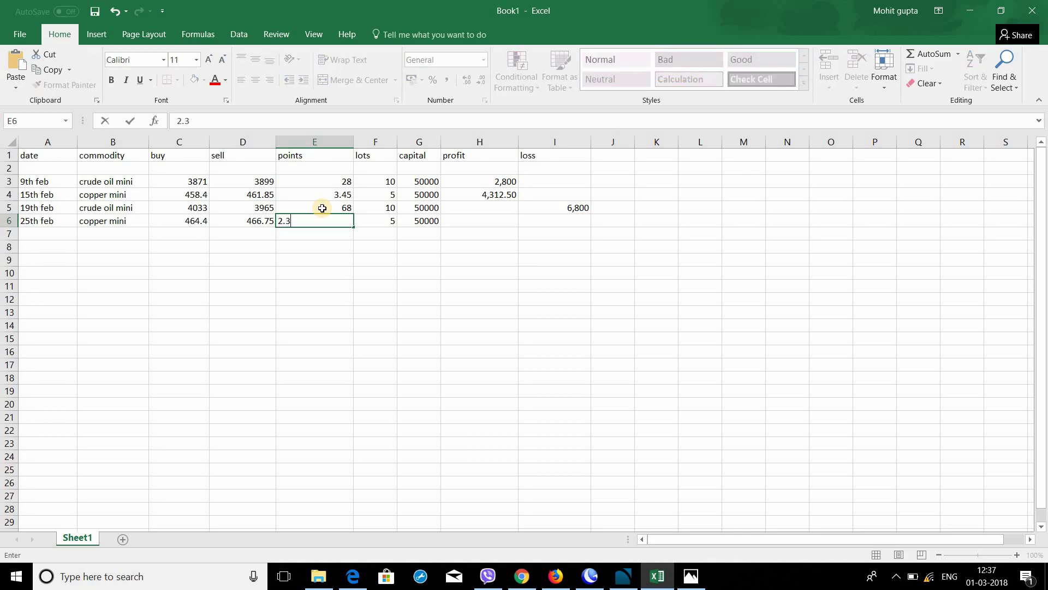
{"action": "type", "text": "5"}
Enter a profit of 2,937.50 for the row 6 trade and select cell A7.
{"action": "key", "text": "Tab"}
{"action": "key", "text": "Tab"}
{"action": "key", "text": "Tab"}
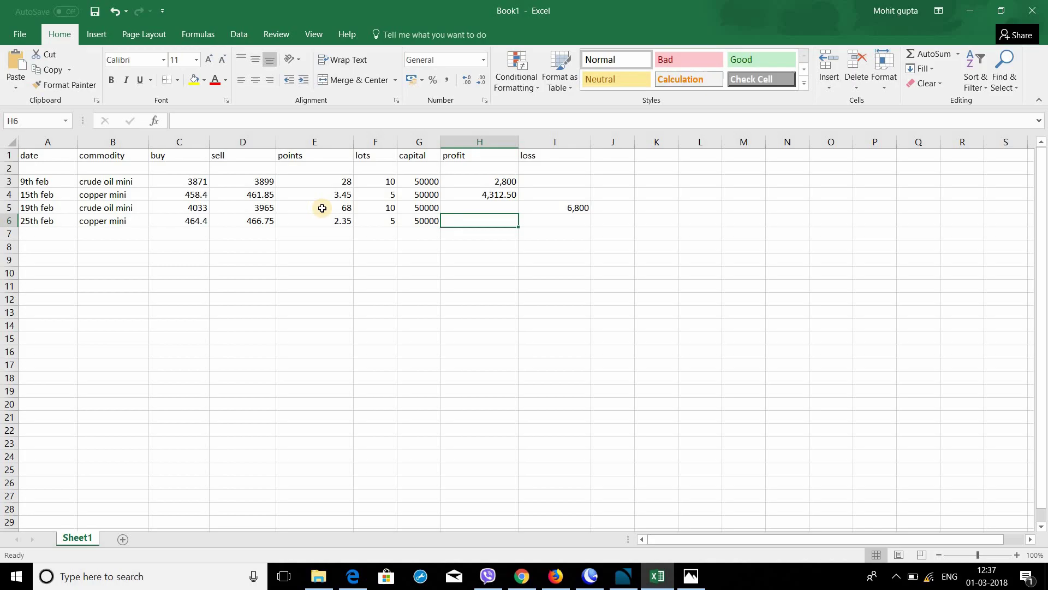
{"action": "type", "text": ","}
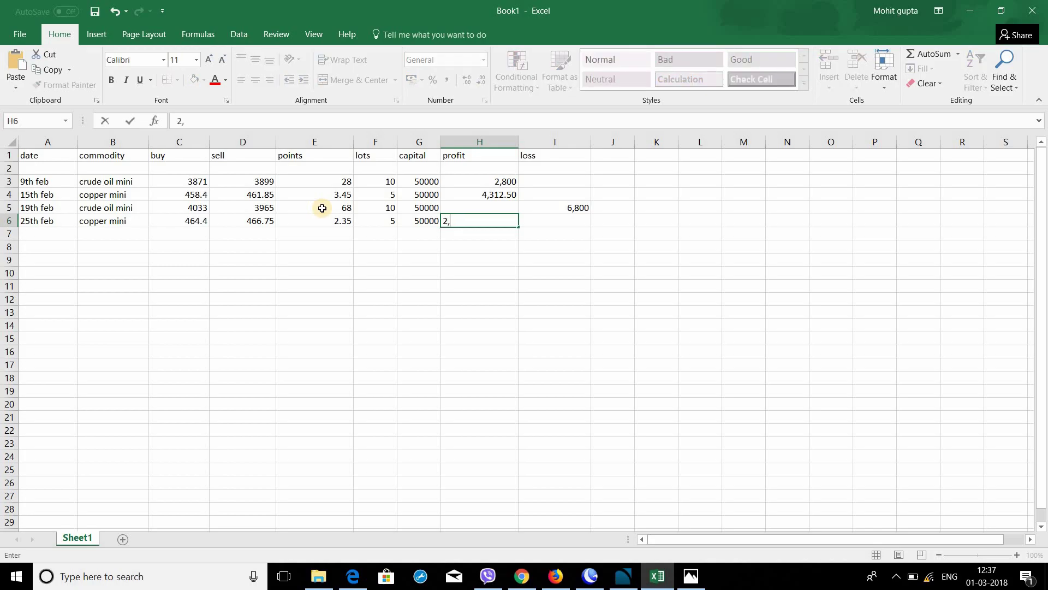
{"action": "type", "text": "9374.\\"}
{"action": "key", "text": "BackSpace"}
{"action": "key", "text": "BackSpace"}
{"action": "key", "text": "BackSpace"}
{"action": "type", "text": ".5"}
{"action": "key", "text": "Return"}
{"action": "key", "text": "Left"}
{"action": "key", "text": "Left"}
{"action": "key", "text": "Left"}
{"action": "key", "text": "Left"}
{"action": "key", "text": "Left"}
{"action": "key", "text": "Left"}
{"action": "key", "text": "Left"}
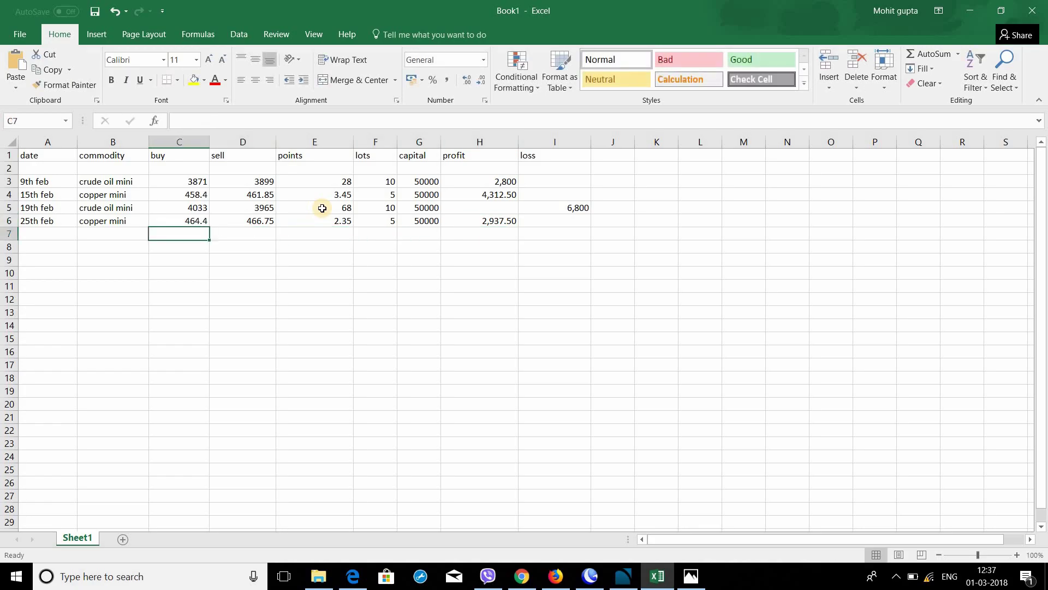
Close the old picture and open the 28th folder's chat picture from File Explorer.
{"action": "left_click_drag", "start_coordinate": [690, 576], "coordinate": [687, 548]}
{"action": "left_click", "coordinate": [322, 576]}
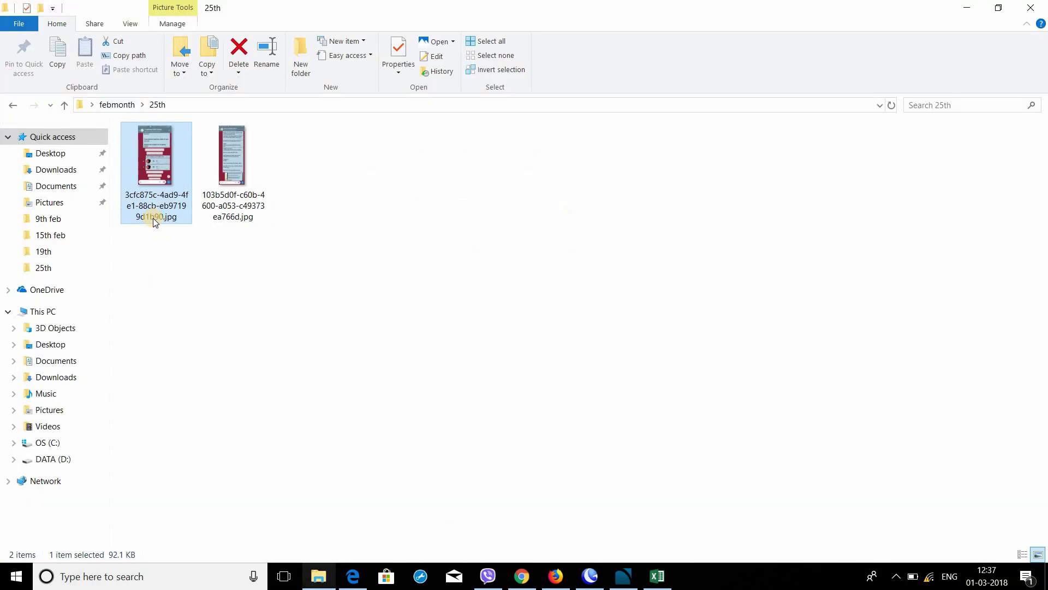
{"action": "key", "text": "alt+Up"}
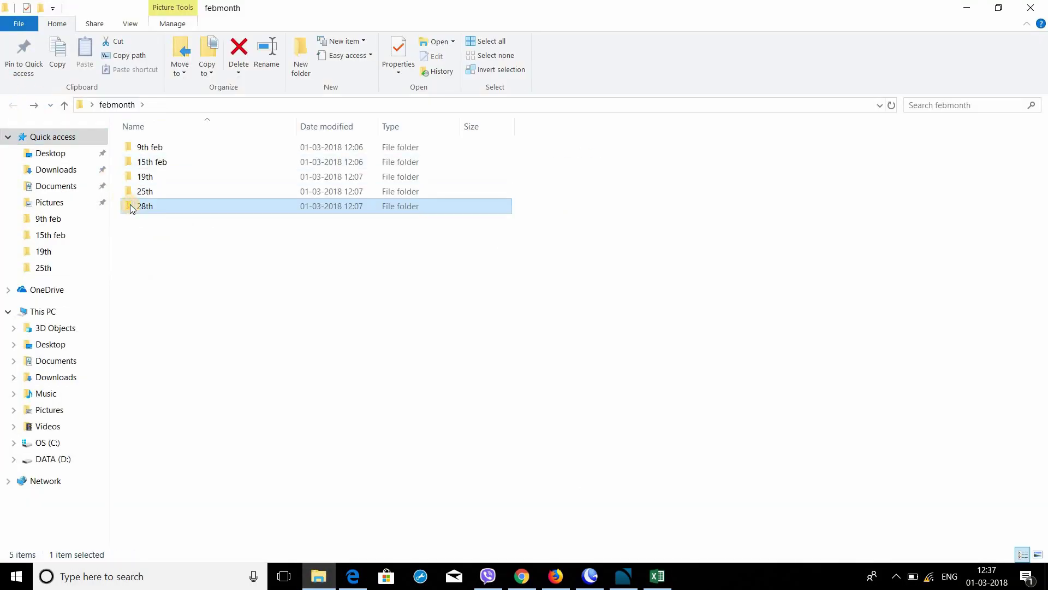
{"action": "double_click", "coordinate": [133, 208]}
{"action": "right_click", "coordinate": [288, 298]}
{"action": "left_click", "coordinate": [138, 148]}
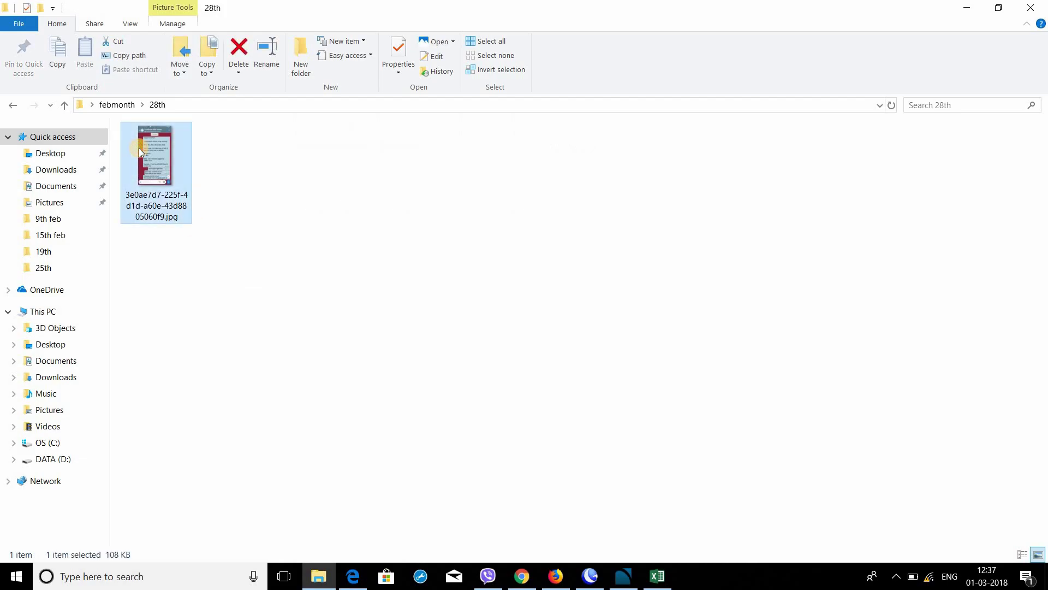
{"action": "double_click", "coordinate": [139, 149]}
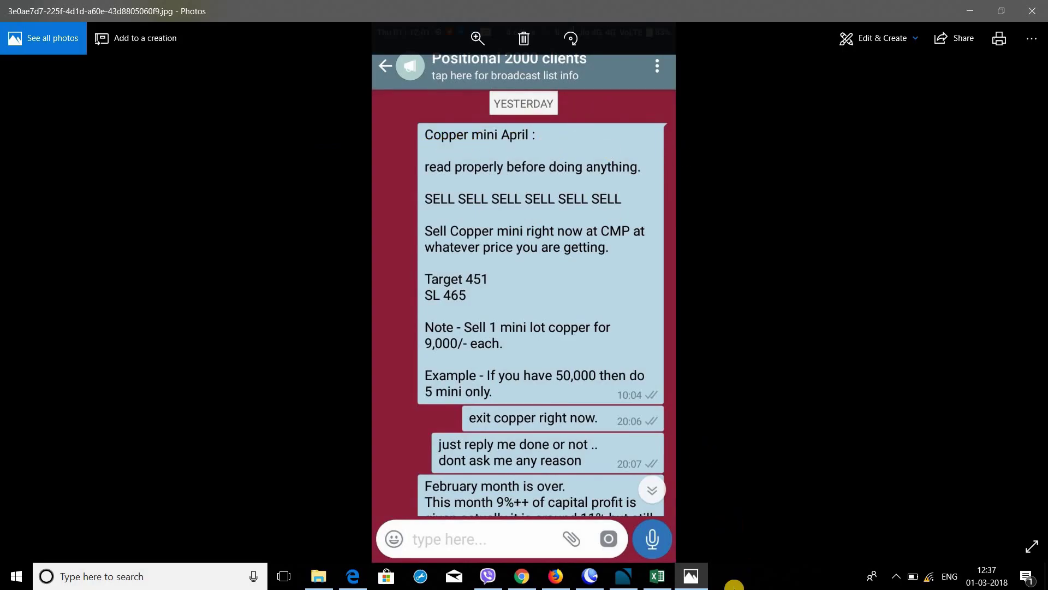
Return to Excel and enter 28th feb and copper mini as the row 7 date and commodity.
{"action": "left_click", "coordinate": [657, 576]}
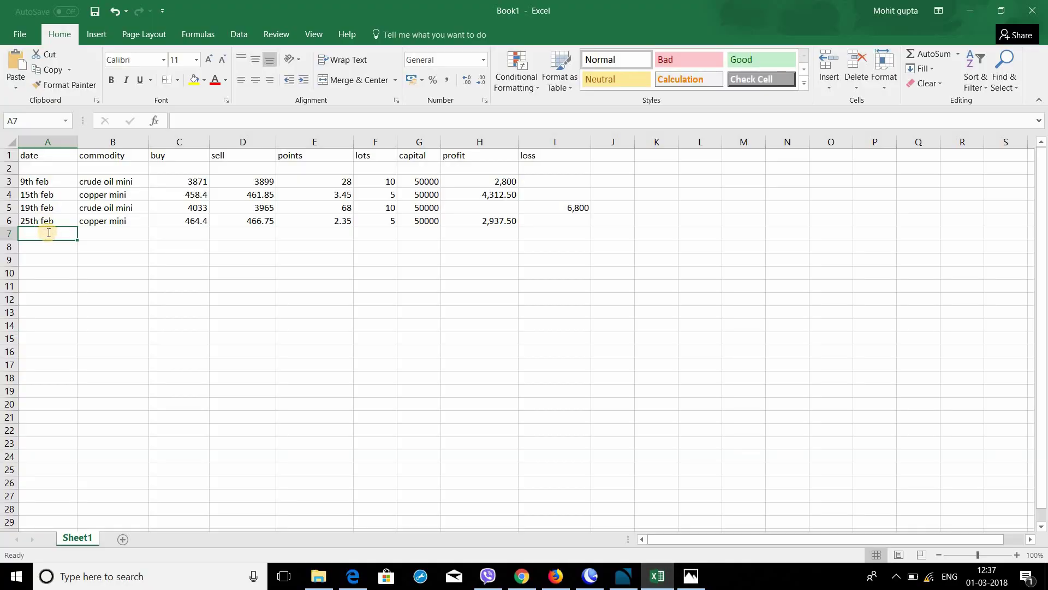
{"action": "type", "text": "28th feb"}
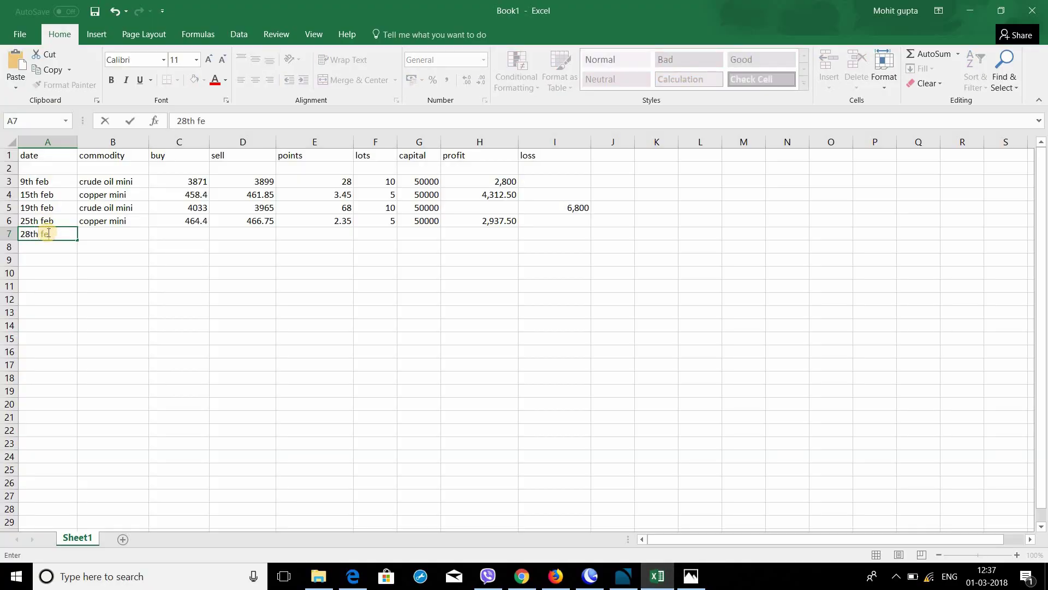
{"action": "key", "text": "Tab"}
{"action": "type", "text": "copp"}
{"action": "key", "text": "Tab"}
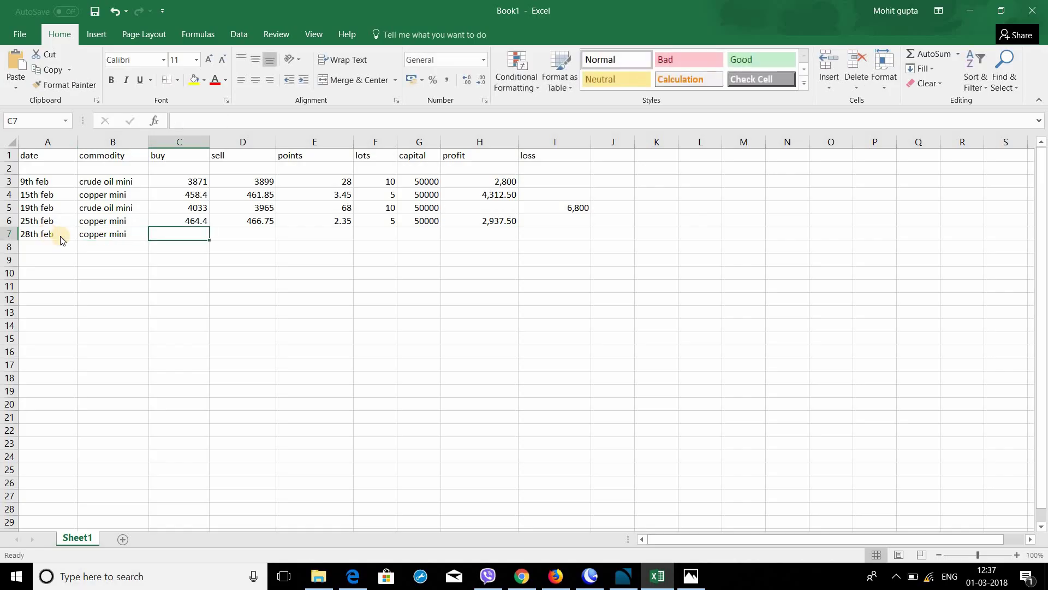
Recheck the copper mini April sell call picture and enter a sell price of 458.15 in row 7.
{"action": "key", "text": "alt+Tab"}
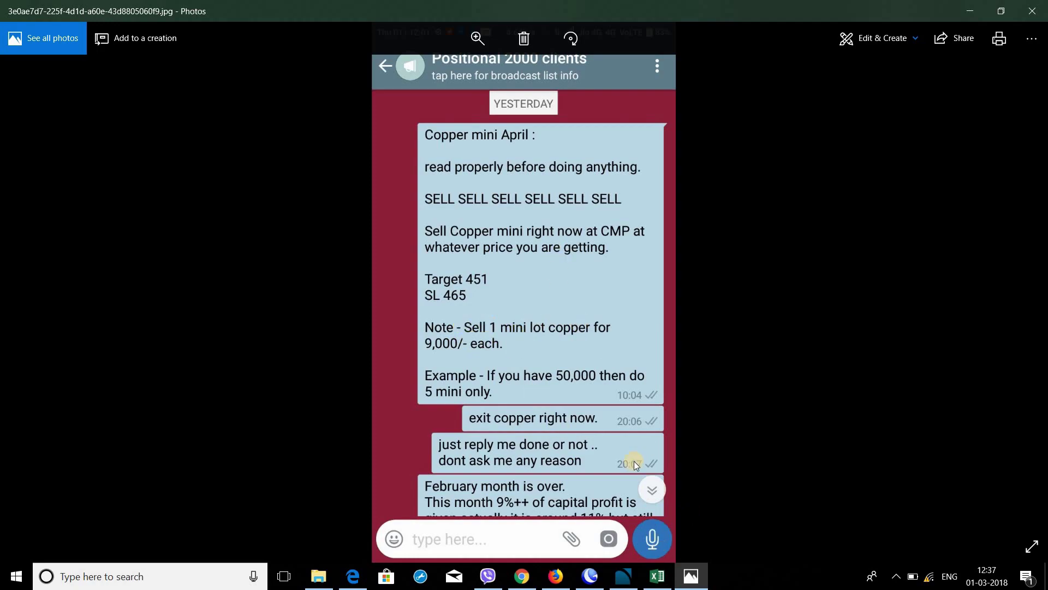
{"action": "left_click", "coordinate": [658, 576]}
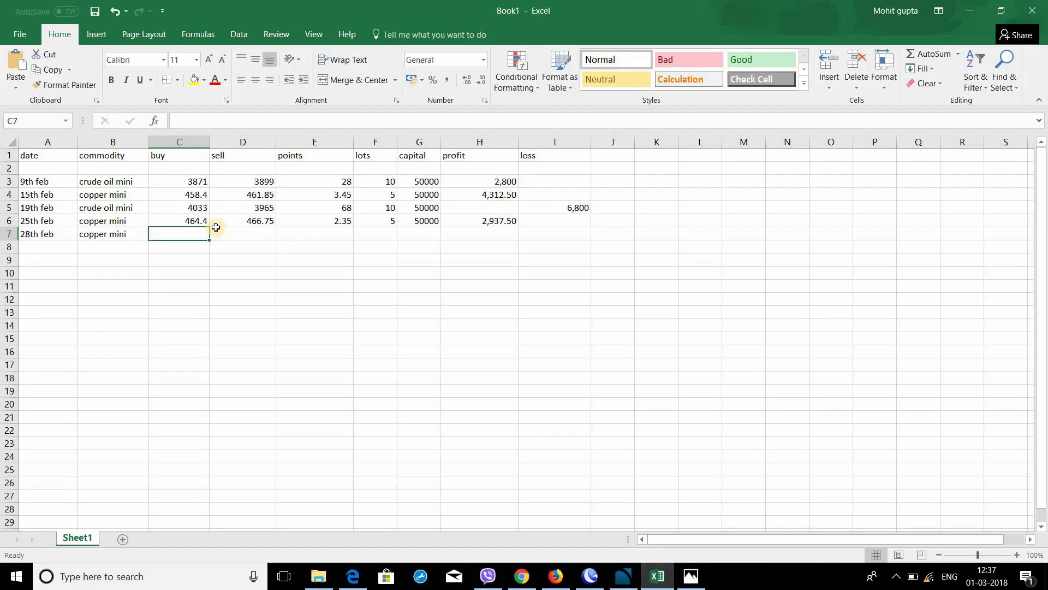
{"action": "left_click", "coordinate": [237, 239]}
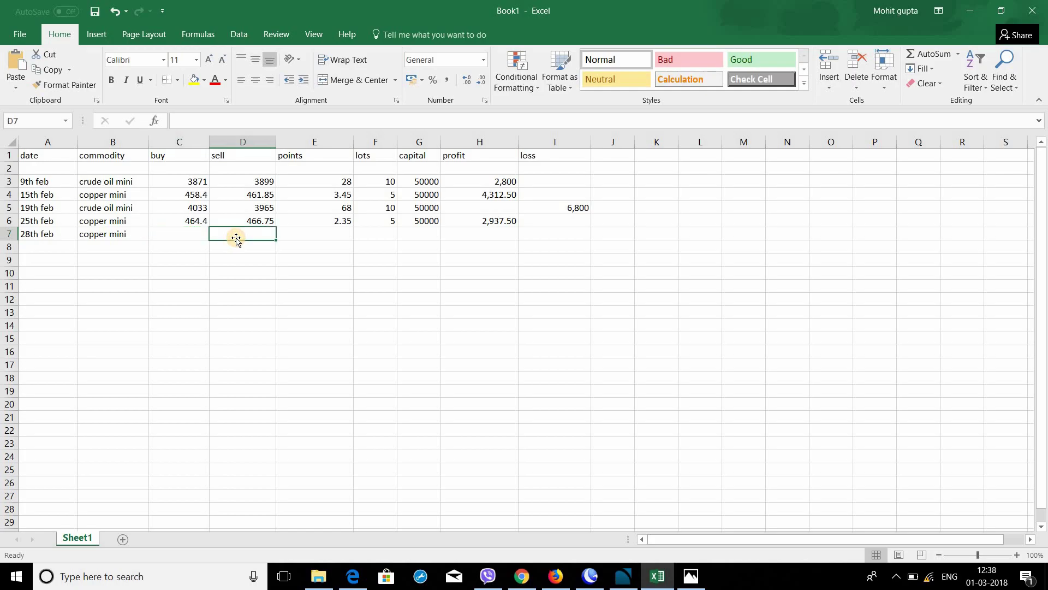
{"action": "type", "text": "458."}
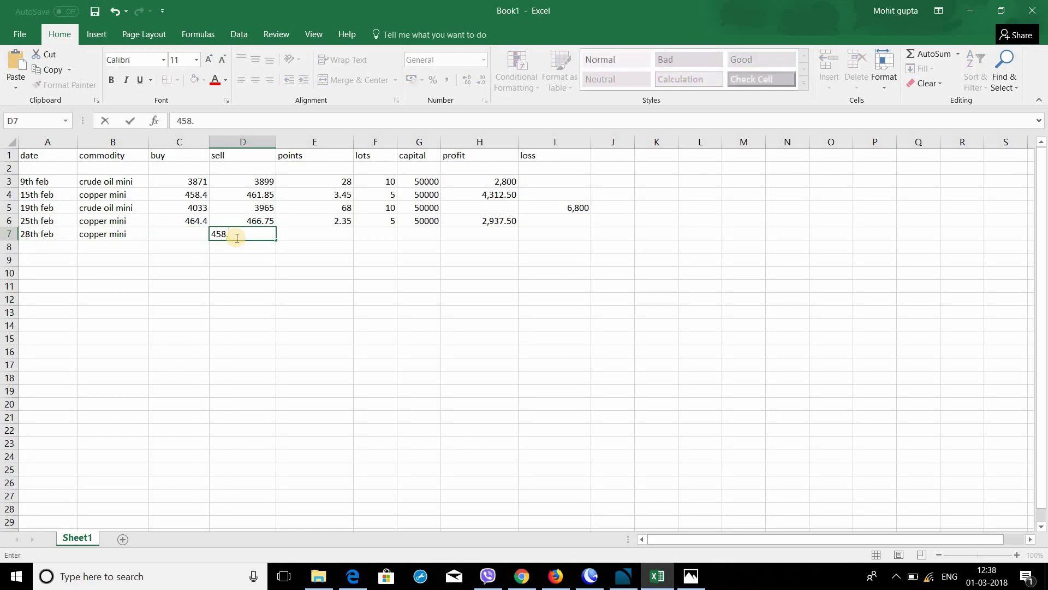
{"action": "type", "text": "415"}
{"action": "key", "text": "BackSpace"}
{"action": "key", "text": "BackSpace"}
{"action": "key", "text": "BackSpace"}
{"action": "type", "text": "15"}
Check the exit message in the copper picture and enter a buy price of 456.55 in row 7.
{"action": "key", "text": "Left"}
{"action": "key", "text": "Left"}
{"action": "key", "text": "Right"}
{"action": "left_click", "coordinate": [691, 576]}
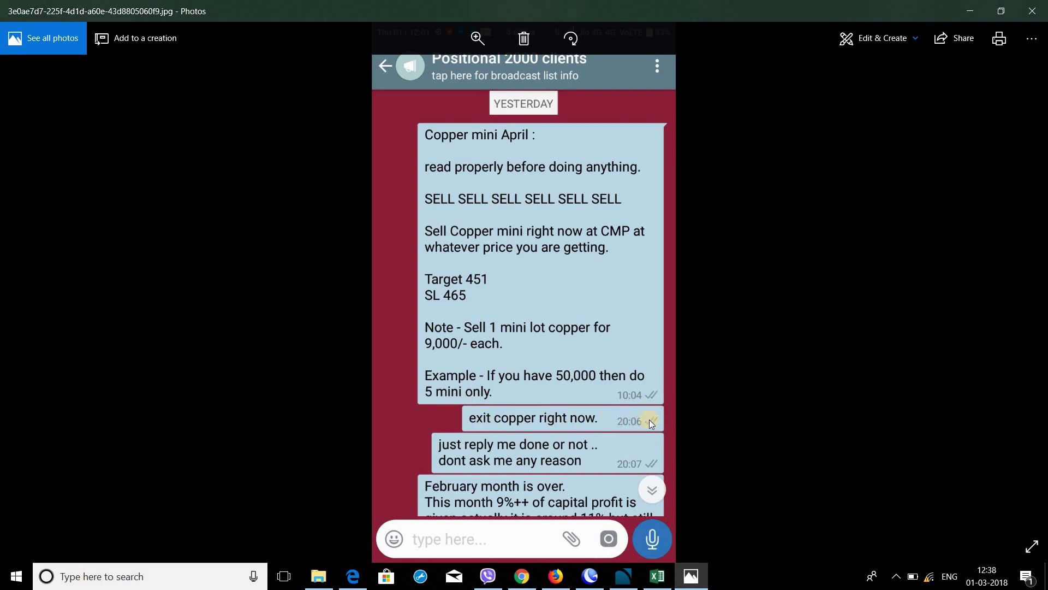
{"action": "left_click", "coordinate": [655, 574]}
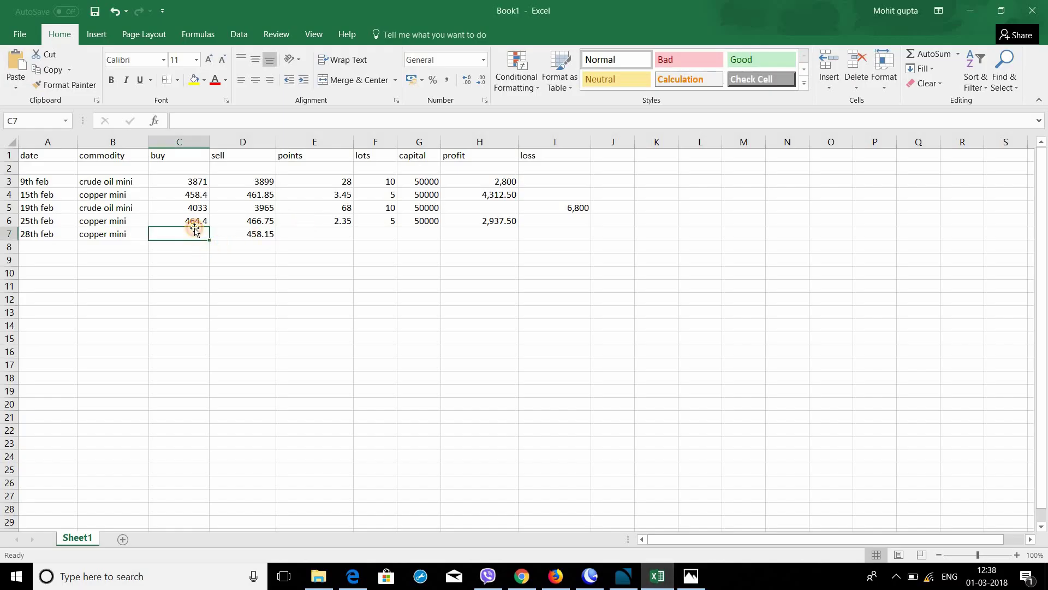
{"action": "type", "text": "4"}
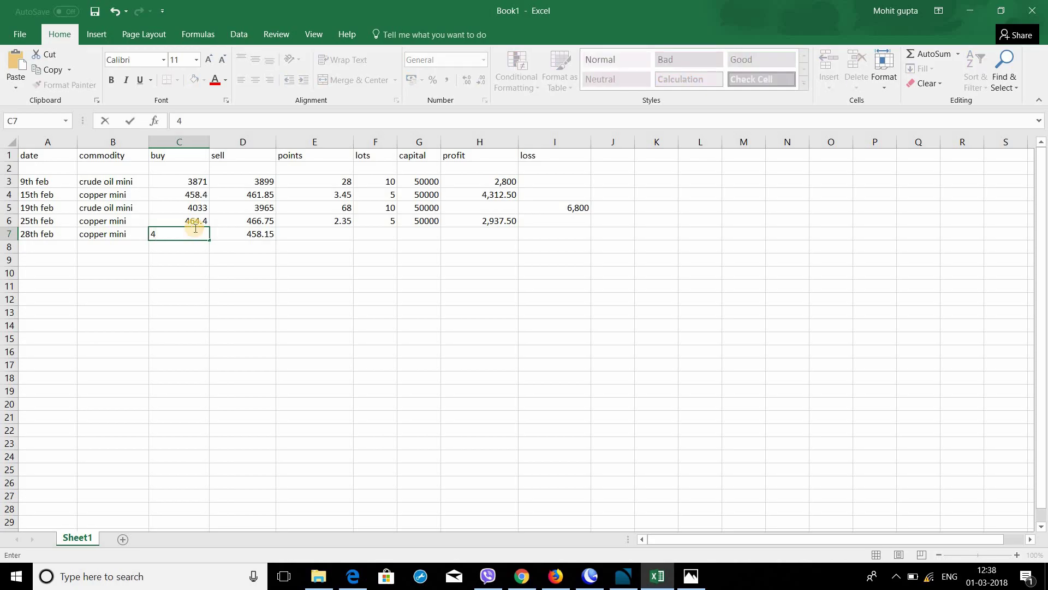
{"action": "type", "text": "56.55"}
{"action": "key", "text": "Tab"}
Enter 5 lots, a capital of 50000 and 1.6 points for the row 7 trade.
{"action": "key", "text": "Tab"}
{"action": "key", "text": "Tab"}
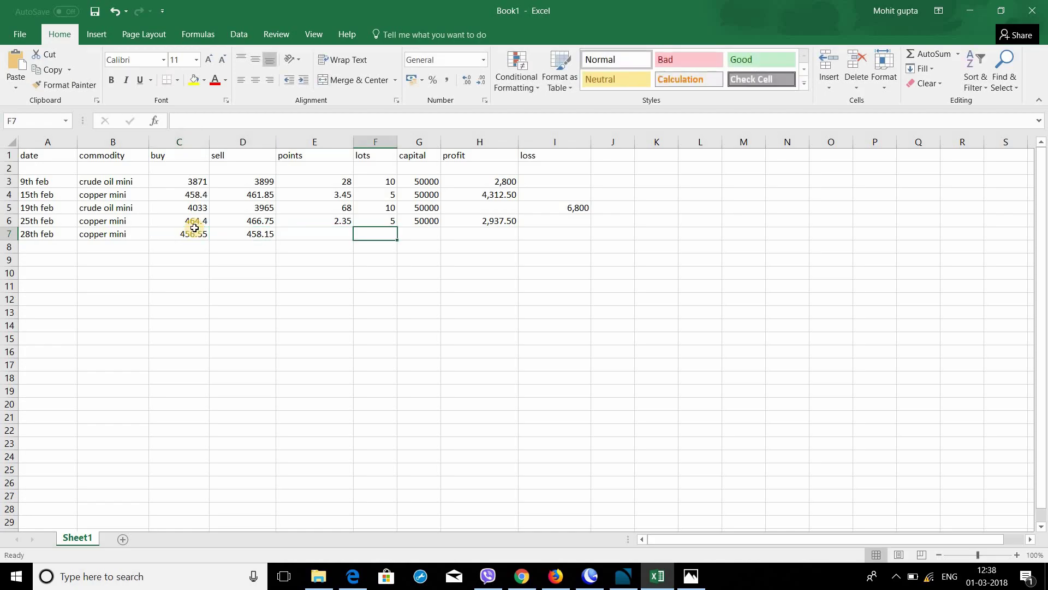
{"action": "type", "text": "5"}
{"action": "key", "text": "Tab"}
{"action": "type", "text": "50000"}
{"action": "key", "text": "Left"}
{"action": "key", "text": "Left"}
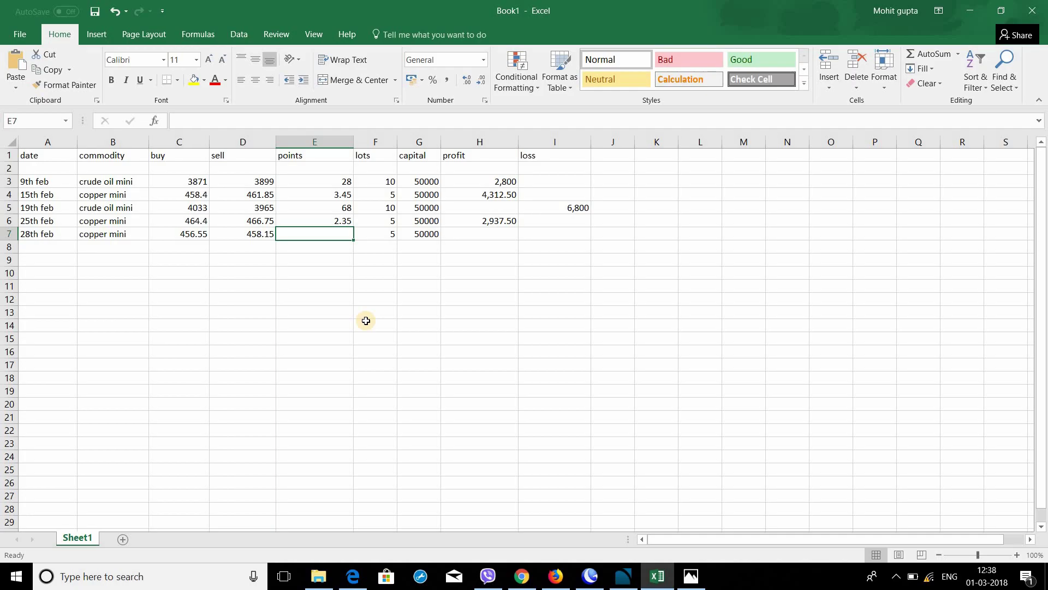
{"action": "type", "text": "1.6"}
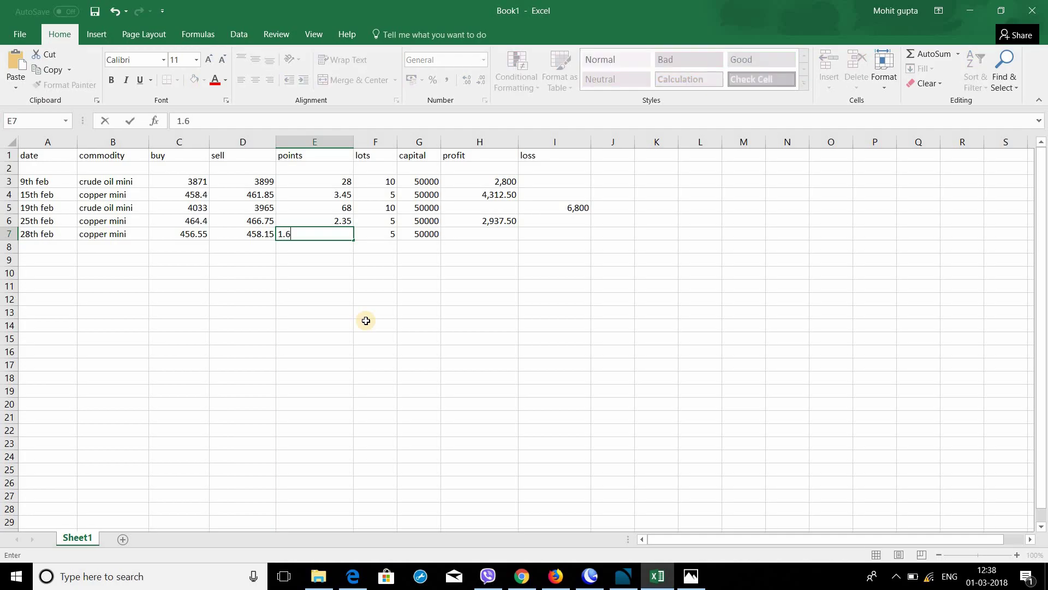
Enter a profit of 2,000 for the row 7 trade and select cell H9.
{"action": "key", "text": "Tab"}
{"action": "key", "text": "Tab"}
{"action": "key", "text": "Tab"}
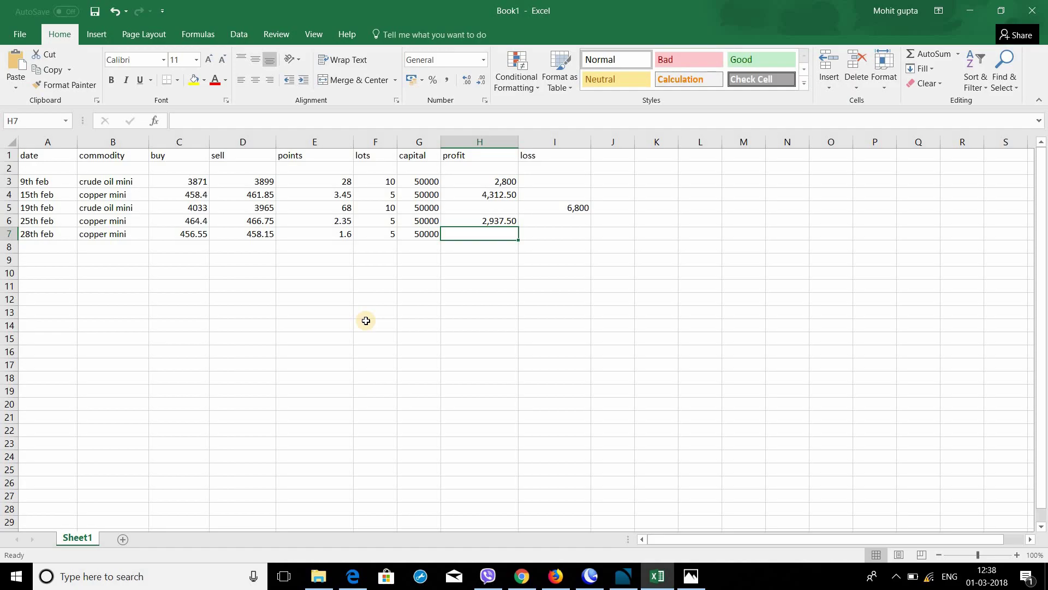
{"action": "type", "text": "2,000"}
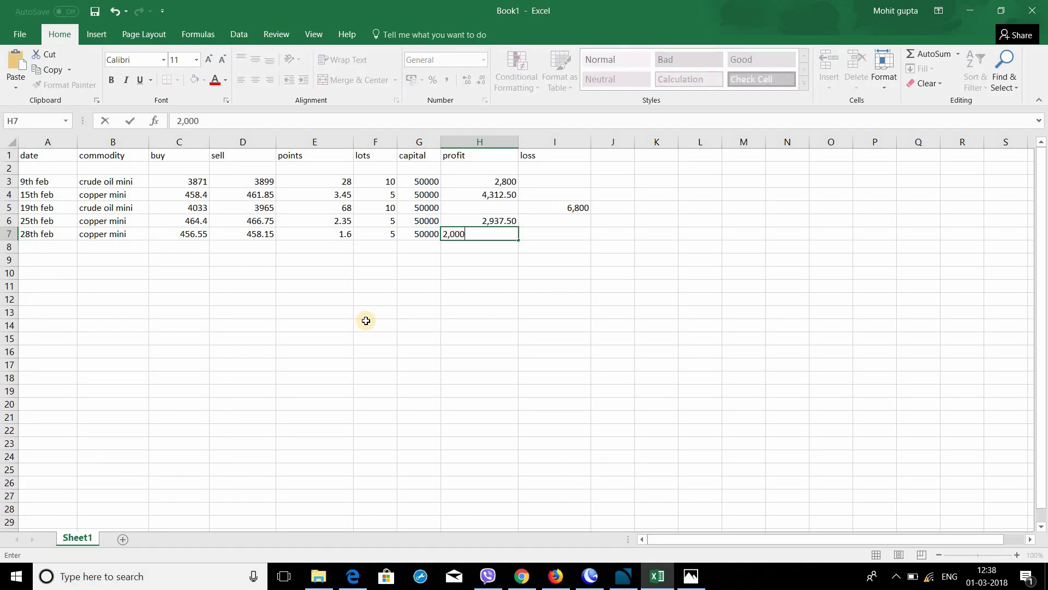
{"action": "key", "text": "Right"}
{"action": "key", "text": "Down"}
{"action": "key", "text": "Down"}
{"action": "key", "text": "Left"}
{"action": "key", "text": "Left"}
{"action": "key", "text": "Left"}
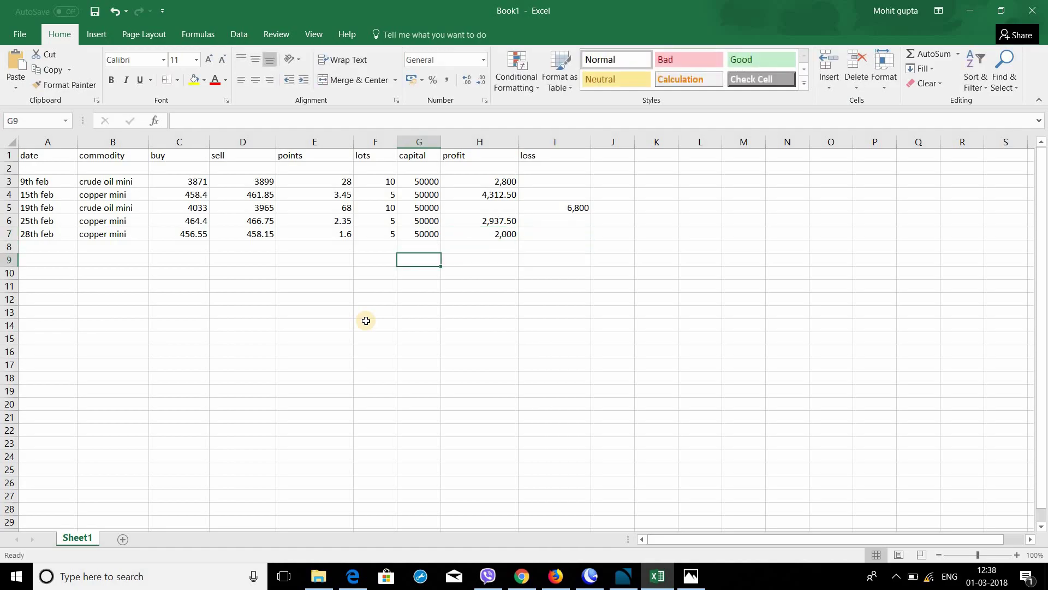
{"action": "key", "text": "Right"}
{"action": "key", "text": "Right"}
{"action": "type", "text": "ove"}
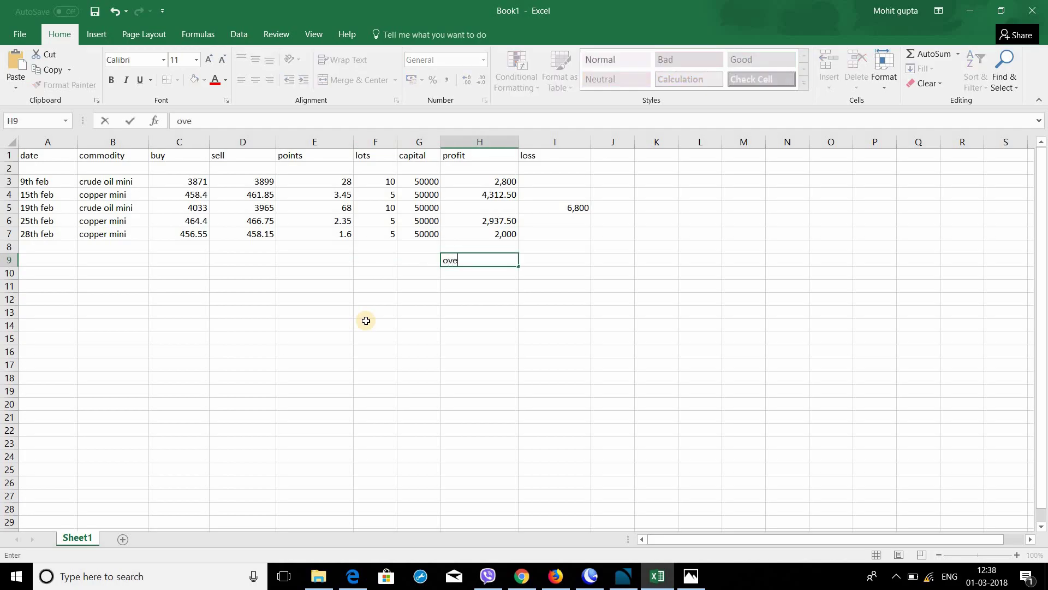
{"action": "type", "text": "r all profit"}
{"action": "key", "text": "BackSpace"}
{"action": "key", "text": "BackSpace"}
{"action": "key", "text": "BackSpace"}
{"action": "key", "text": "BackSpace"}
{"action": "key", "text": "BackSpace"}
{"action": "key", "text": "BackSpace"}
{"action": "key", "text": "BackSpace"}
{"action": "key", "text": "BackSpace"}
{"action": "key", "text": "BackSpace"}
{"action": "key", "text": "BackSpace"}
{"action": "key", "text": "BackSpace"}
{"action": "key", "text": "BackSpace"}
{"action": "key", "text": "BackSpace"}
{"action": "key", "text": "BackSpace"}
{"action": "key", "text": "BackSpace"}
Enter the label profit in cell H9 below the trades and select cell H10.
{"action": "type", "text": "profit"}
{"action": "key", "text": "Tab"}
{"action": "key", "text": "Return"}
{"action": "key", "text": "Left"}
{"action": "key", "text": "Right"}
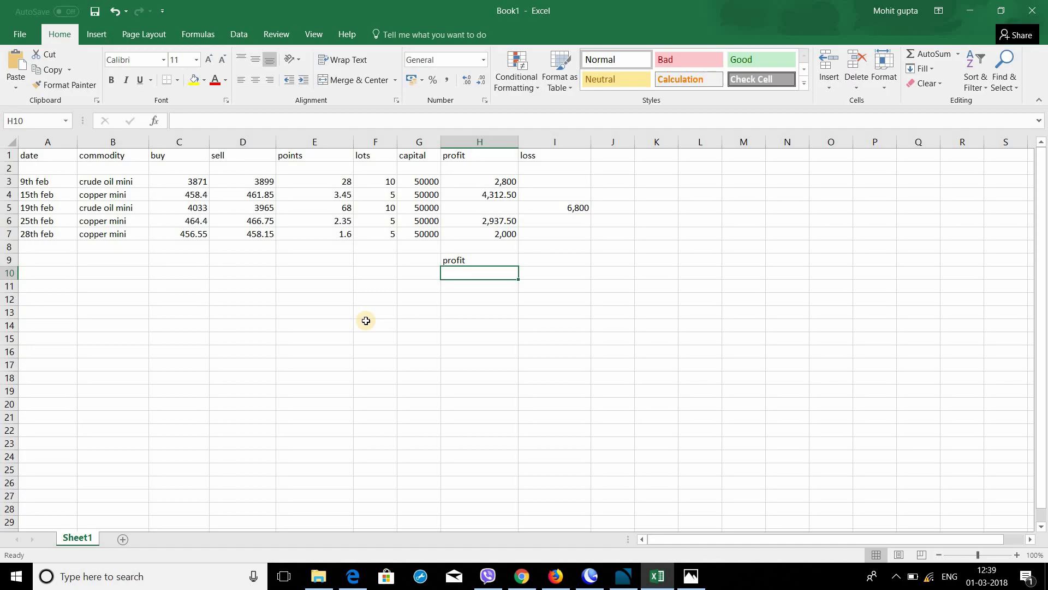
Enter the total profit 5,250/- in cell H10 under the profit label.
{"action": "type", "text": "5,250/-"}
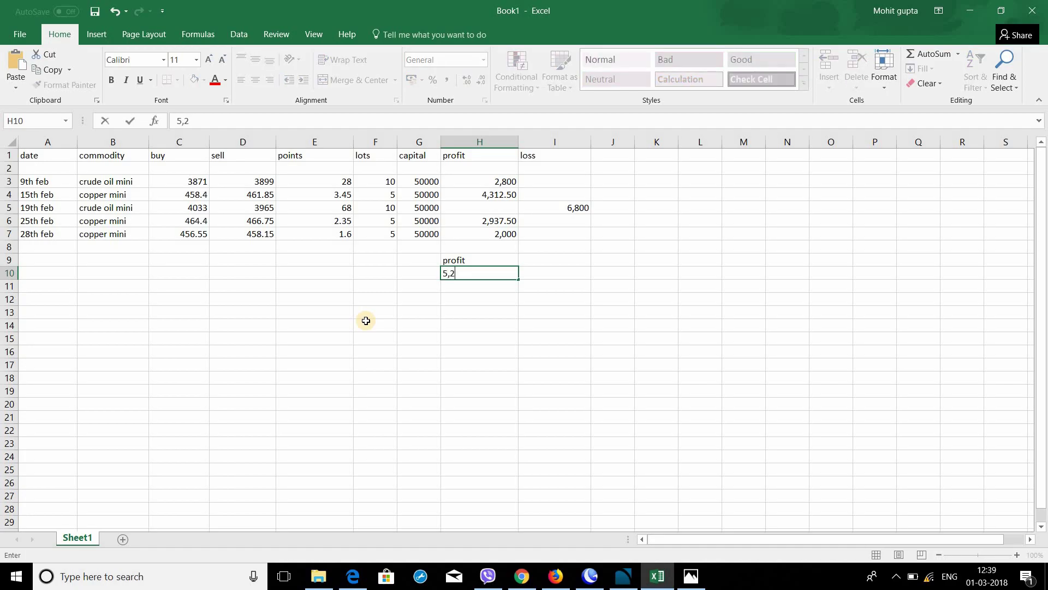
{"action": "key", "text": "Return"}
{"action": "key", "text": "Return"}
{"action": "key", "text": "Left"}
{"action": "key", "text": "Left"}
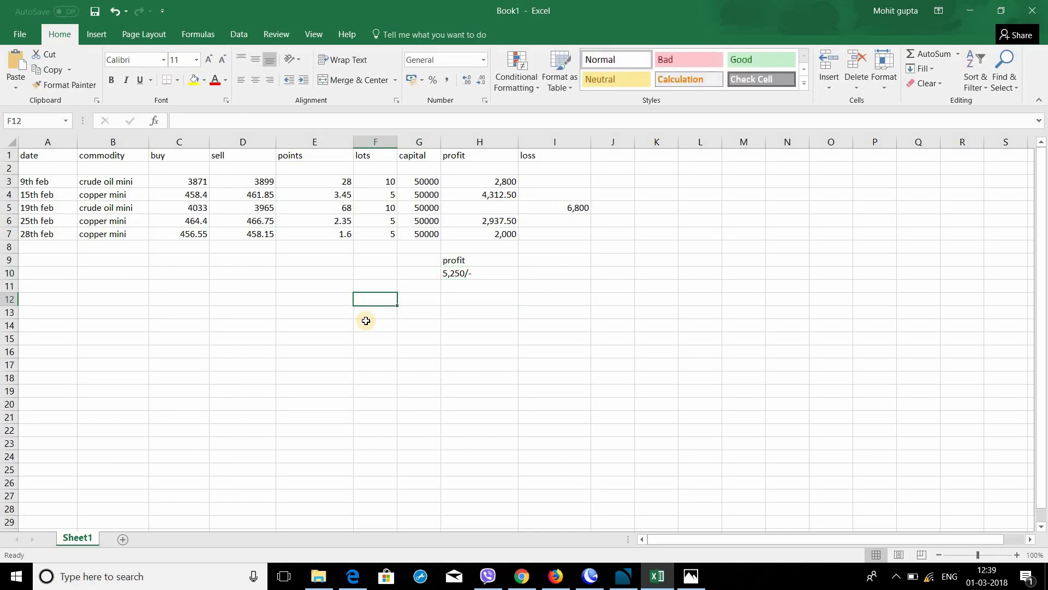
{"action": "key", "text": "Right"}
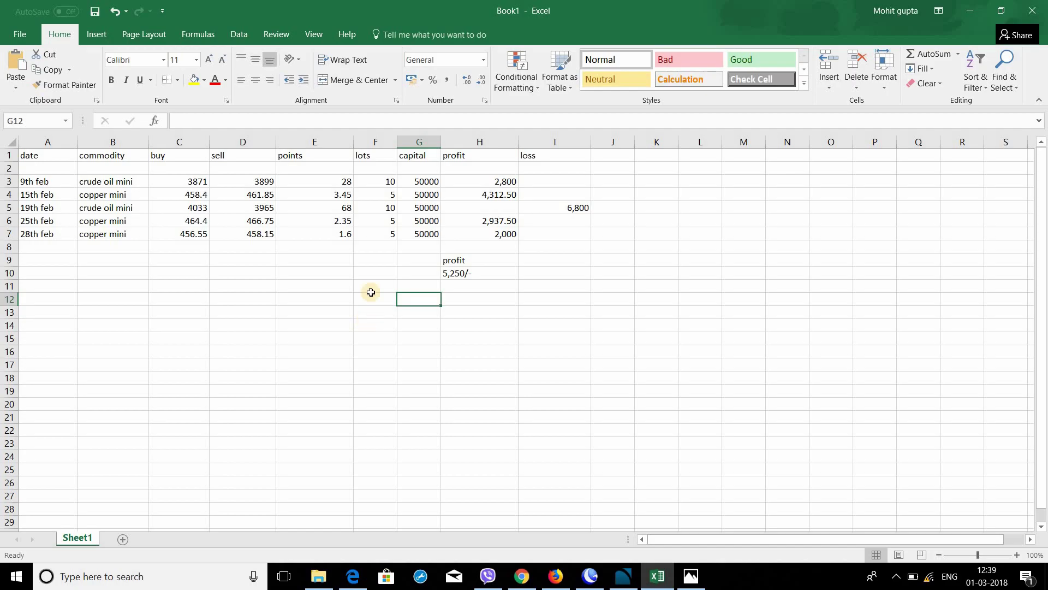
Check the lots of the two crude oil mini trades and enter 180 in cell I11.
{"action": "left_click", "coordinate": [392, 185]}
{"action": "left_click", "coordinate": [386, 209]}
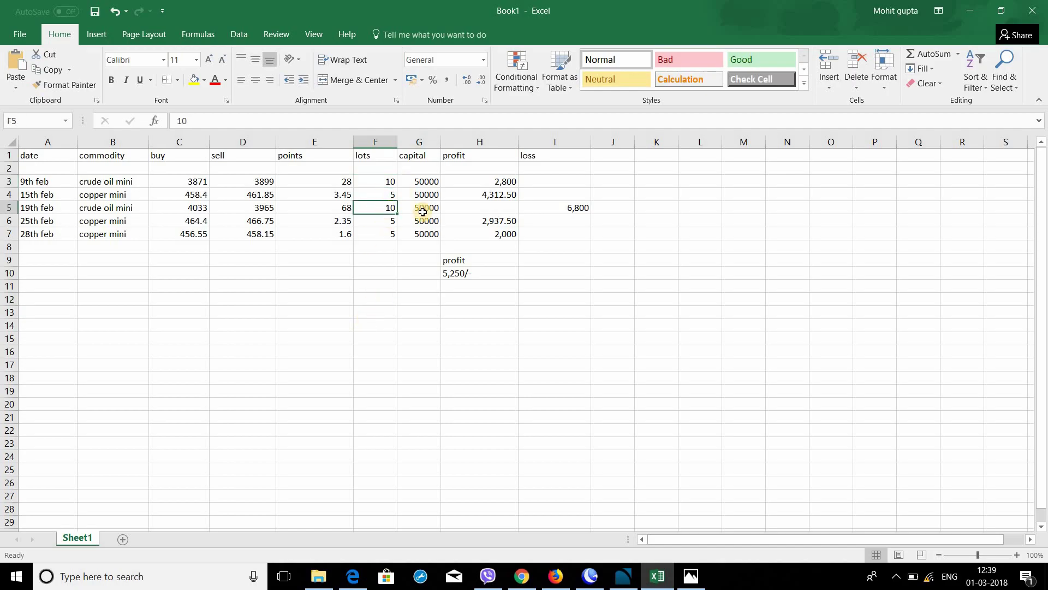
{"action": "left_click", "coordinate": [540, 287]}
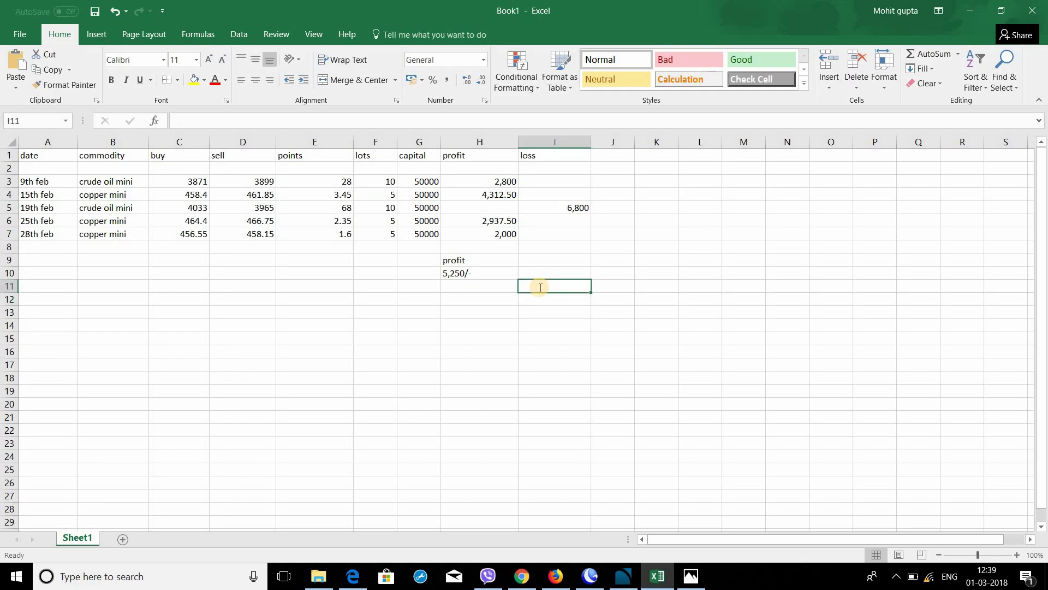
{"action": "type", "text": "180"}
{"action": "key", "text": "Return"}
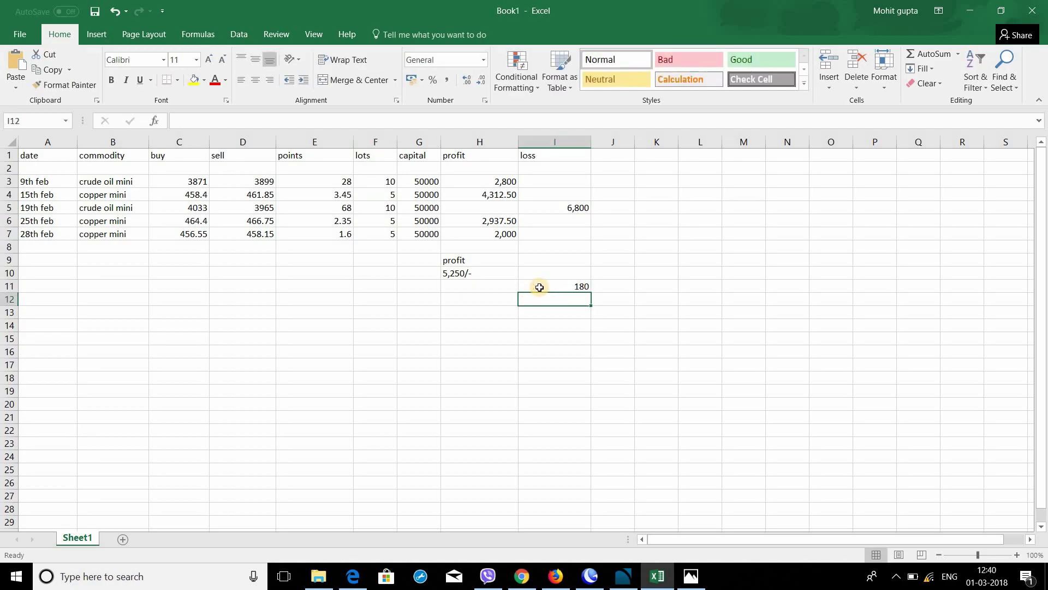
Check the lots of the copper mini trades and enter 225 in cell I12.
{"action": "left_click", "coordinate": [390, 222]}
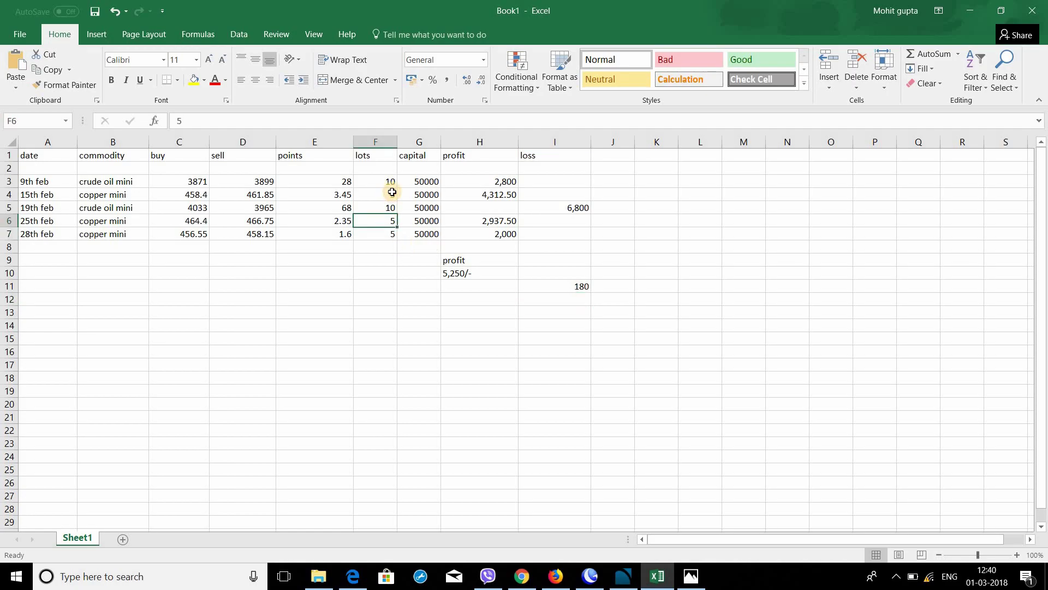
{"action": "left_click", "coordinate": [577, 301]}
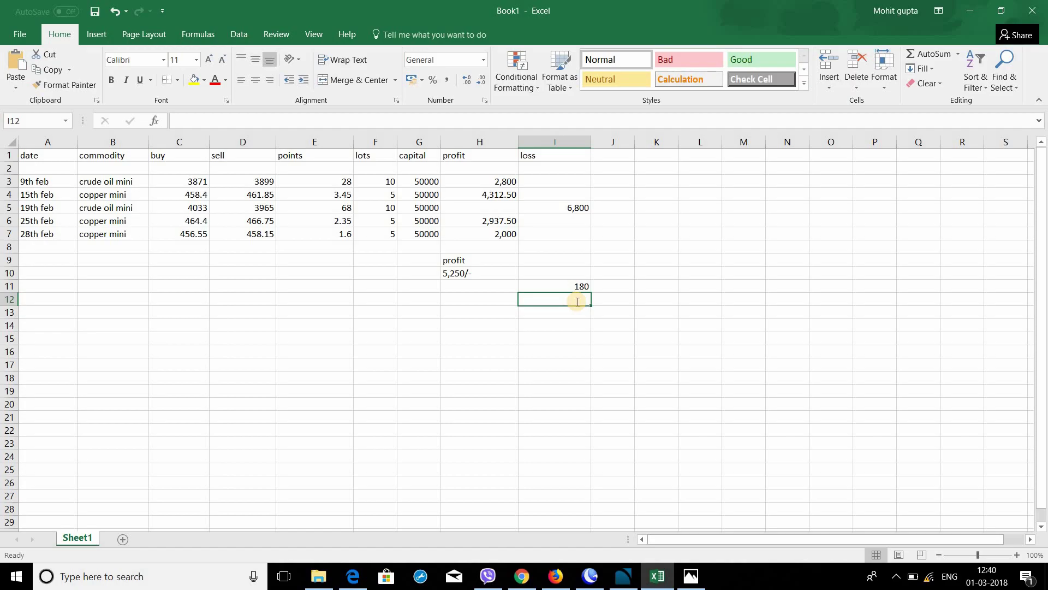
{"action": "type", "text": "225"}
{"action": "key", "text": "Return"}
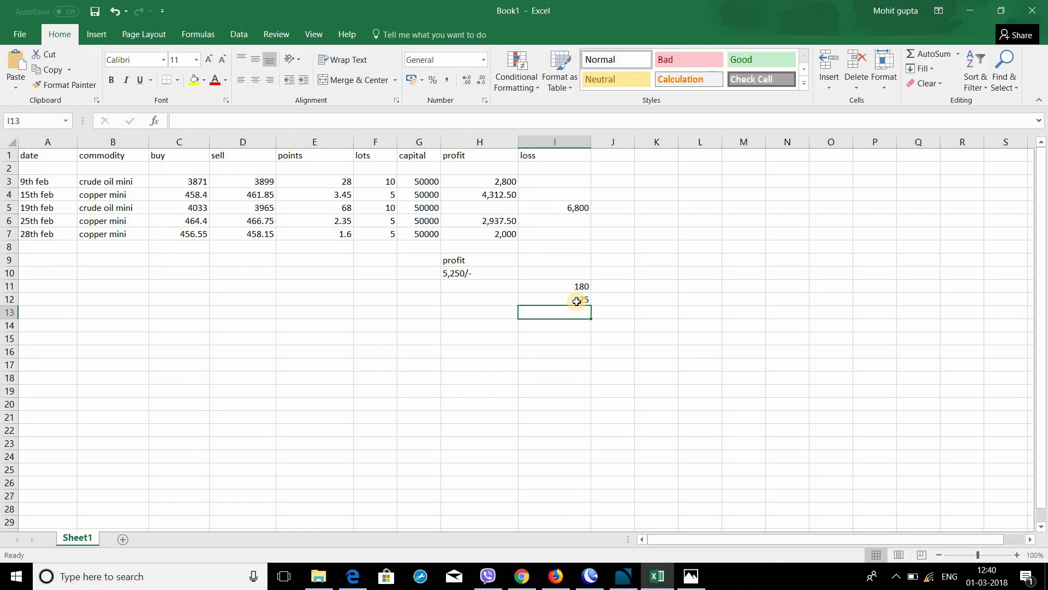
Enter the reduced profit figures 4,845/- in cell H12 and 2,845 in cell H13.
{"action": "key", "text": "Up"}
{"action": "key", "text": "Left"}
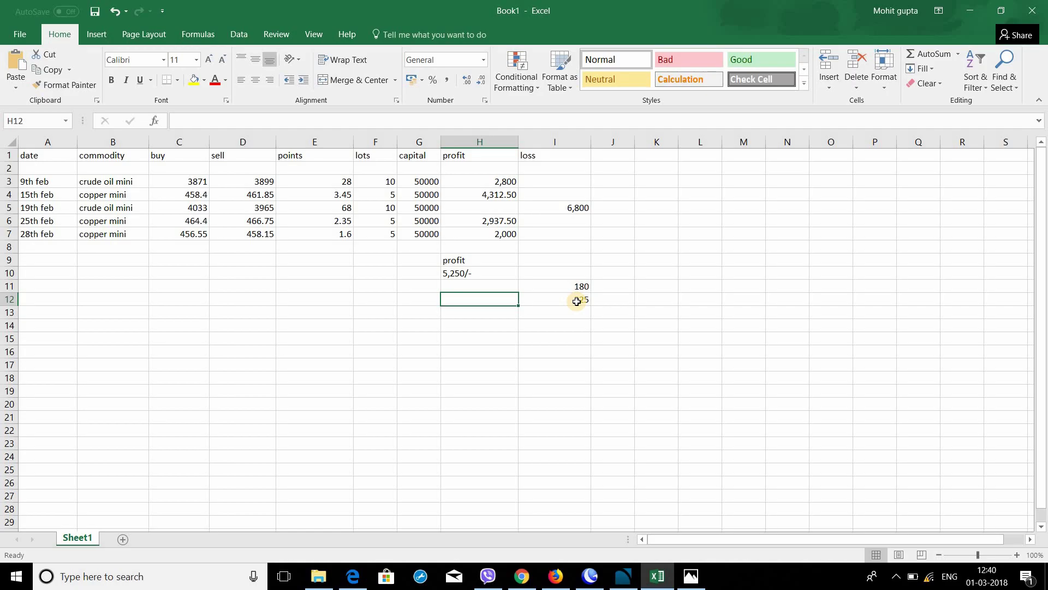
{"action": "type", "text": "4,845/-"}
{"action": "key", "text": "Return"}
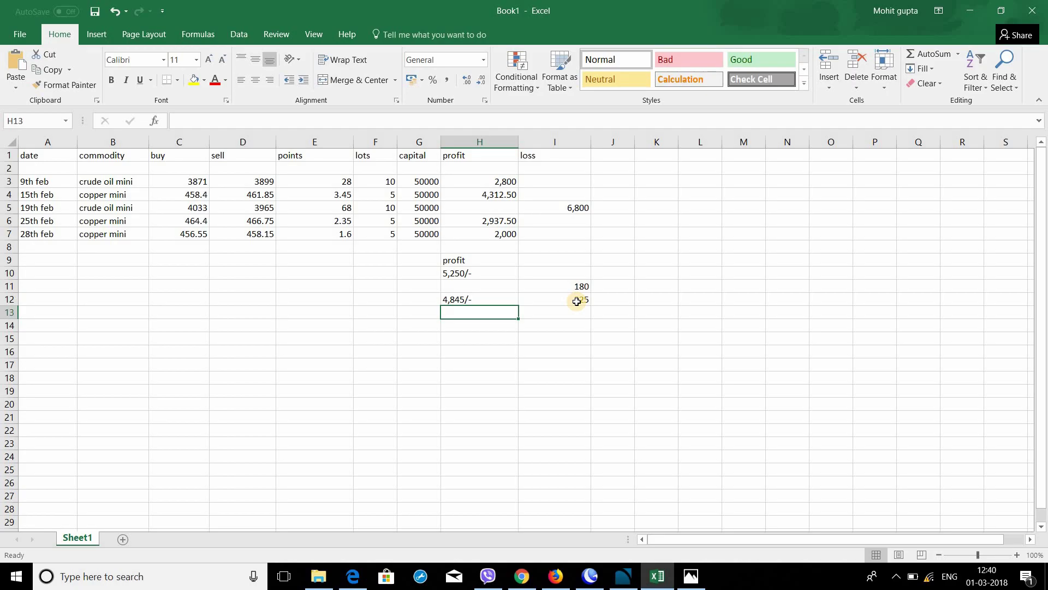
{"action": "type", "text": "2,845"}
{"action": "key", "text": "Return"}
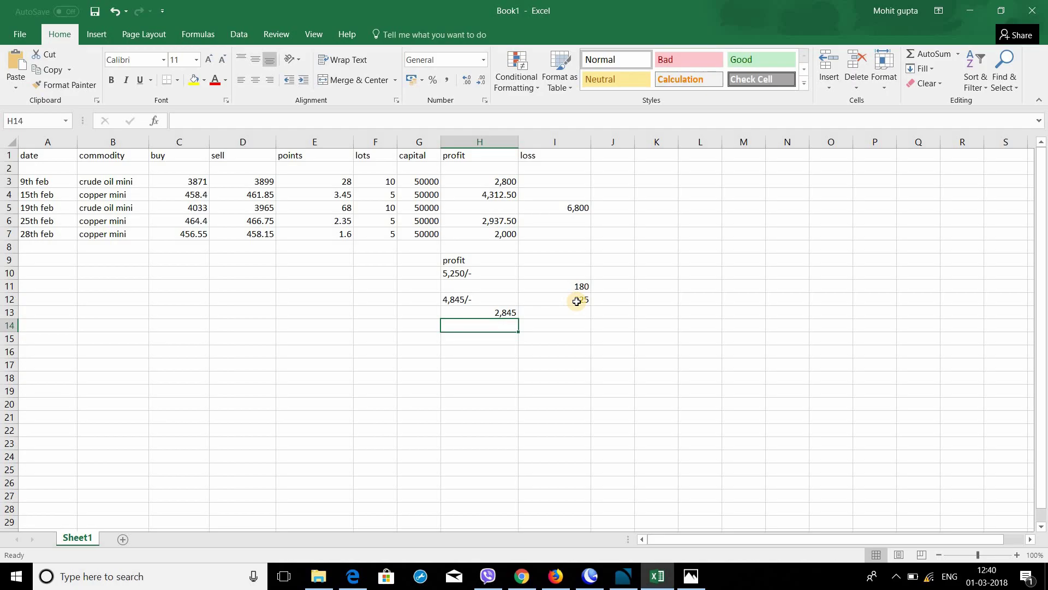
Enter the monthly return of 5.69% in cell H16 below the profit figures.
{"action": "key", "text": "Down"}
{"action": "key", "text": "Down"}
{"action": "type", "text": "5.6"}
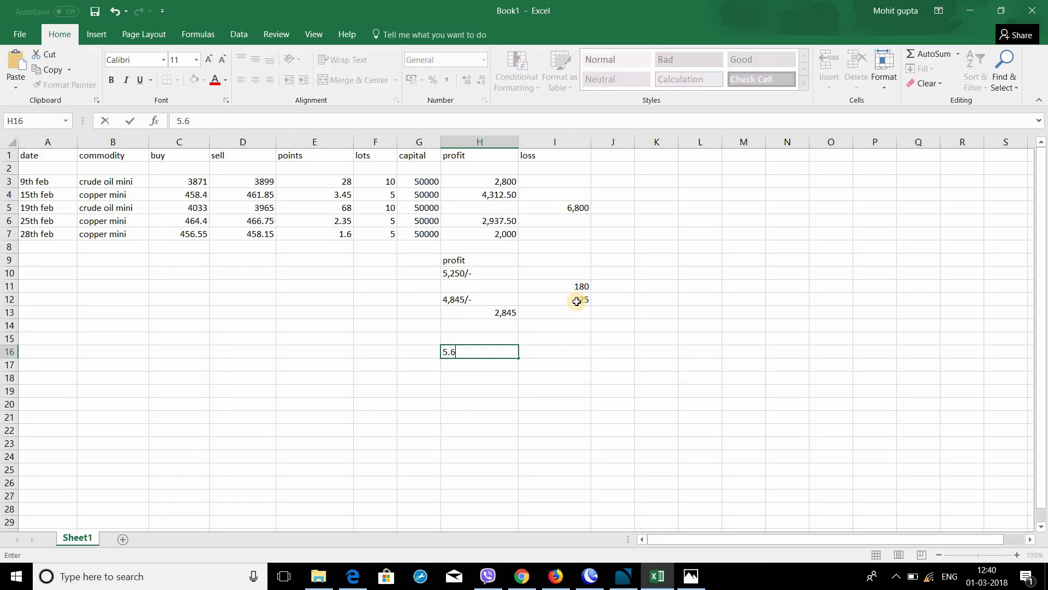
{"action": "type", "text": "9%"}
{"action": "key", "text": "Return"}
{"action": "key", "text": "Left"}
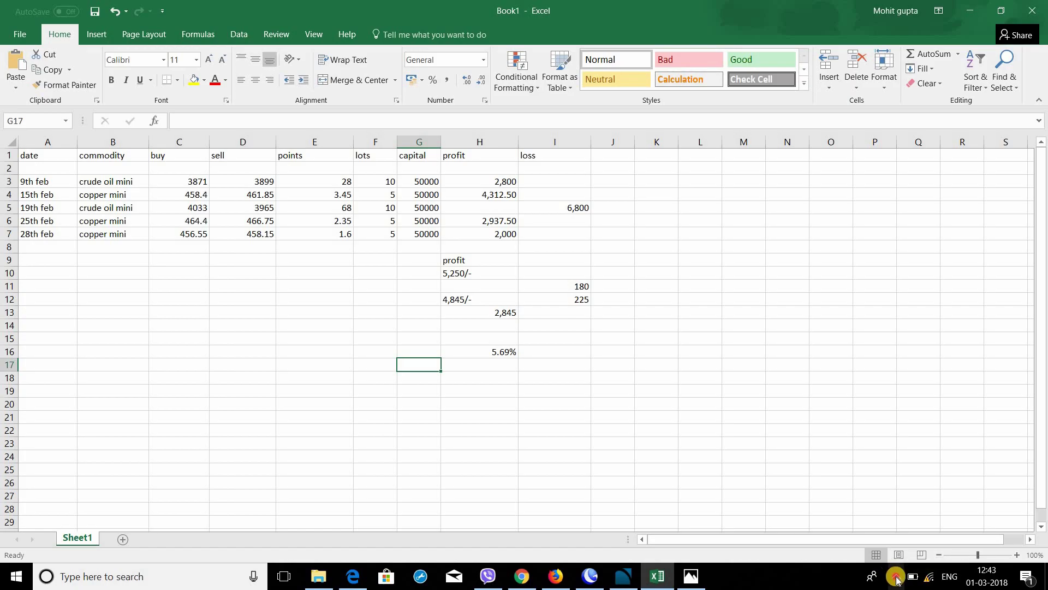
{"action": "left_click", "coordinate": [895, 575]}
{"action": "left_click", "coordinate": [858, 522]}
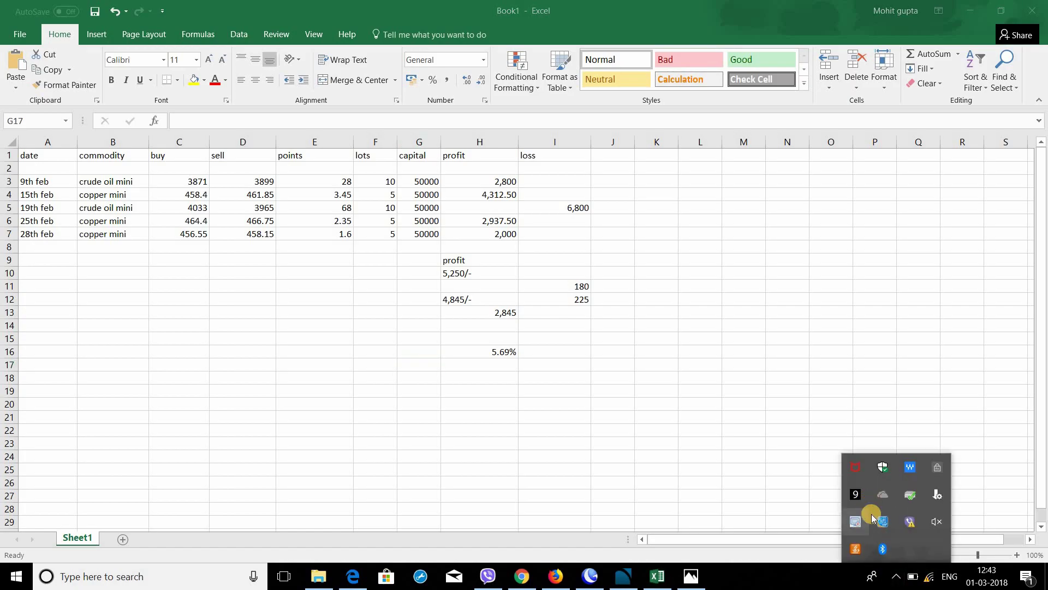